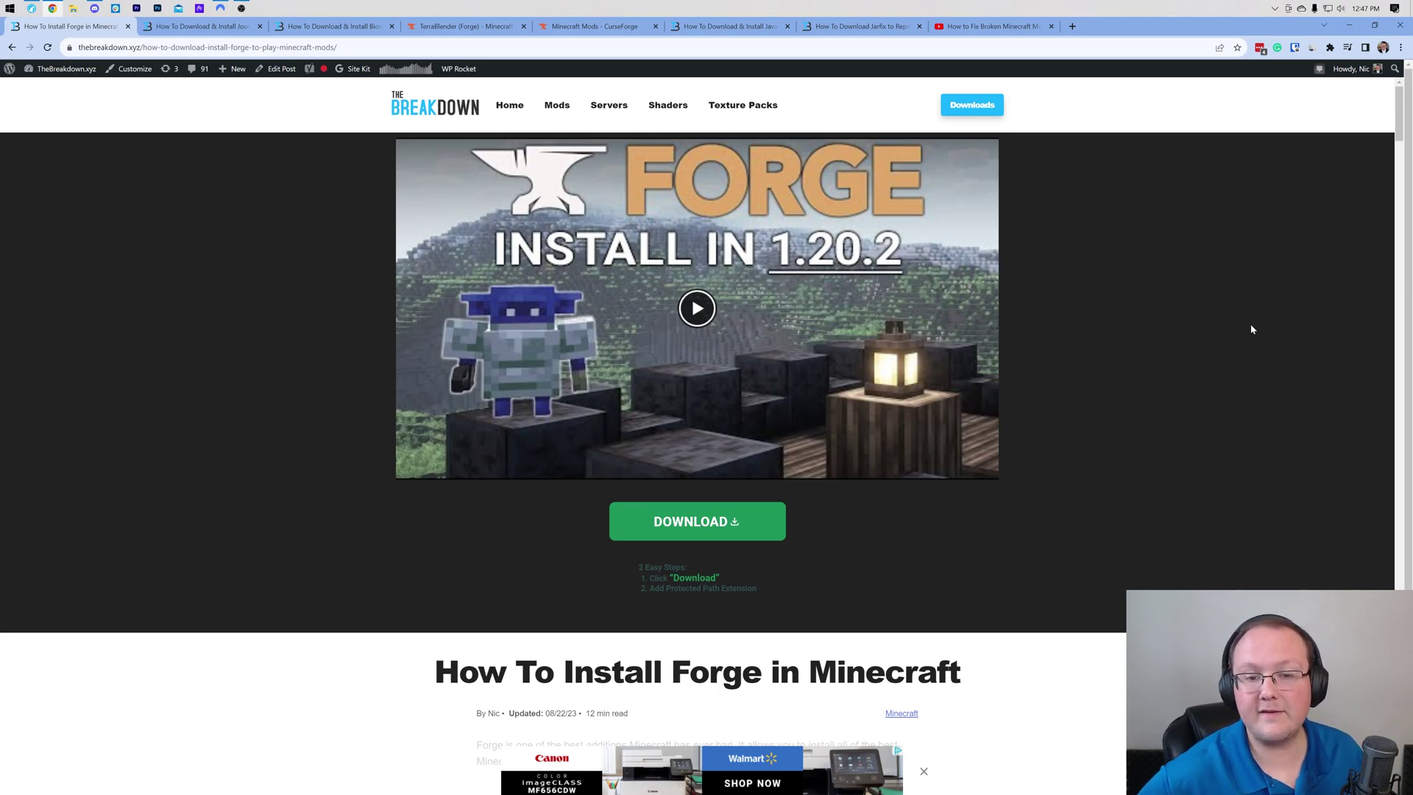
Look through the Forge guide's table of contents and its section on fixing Minecraft Forge Exit Code 1
{"action": "scroll", "coordinate": [1249, 325], "scroll_direction": "down", "scroll_amount": 10}
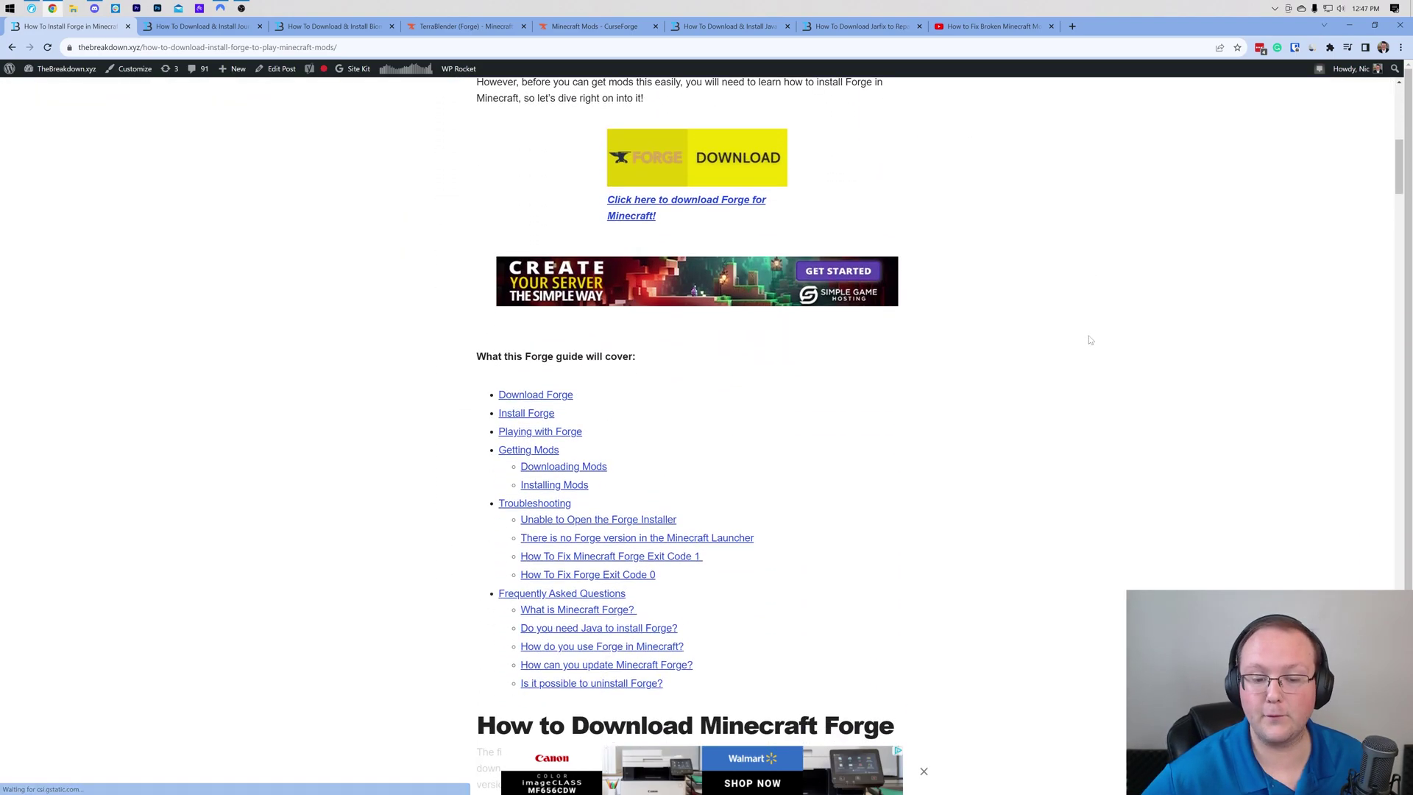
{"action": "scroll", "coordinate": [1085, 338], "scroll_direction": "down", "scroll_amount": 3}
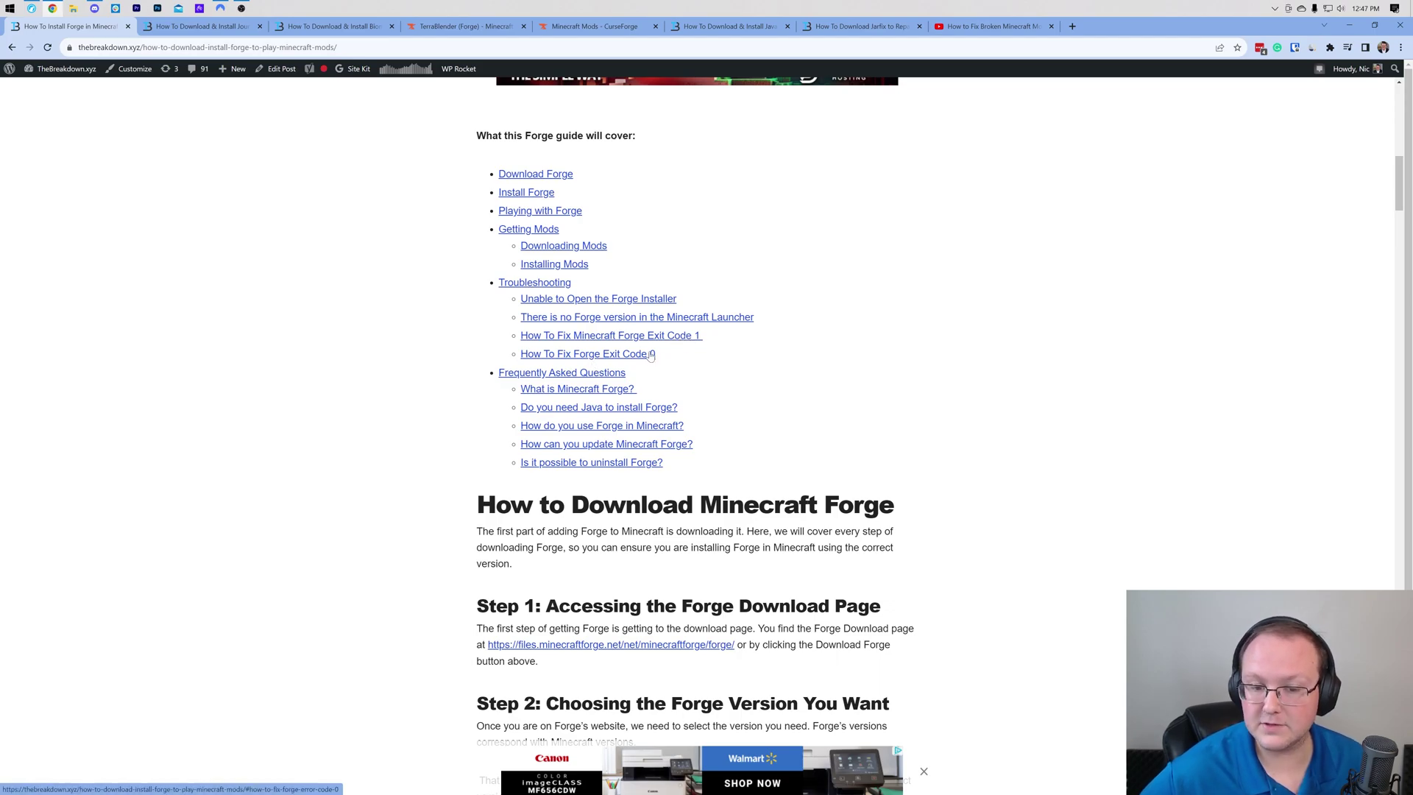
{"action": "left_click", "coordinate": [631, 337]}
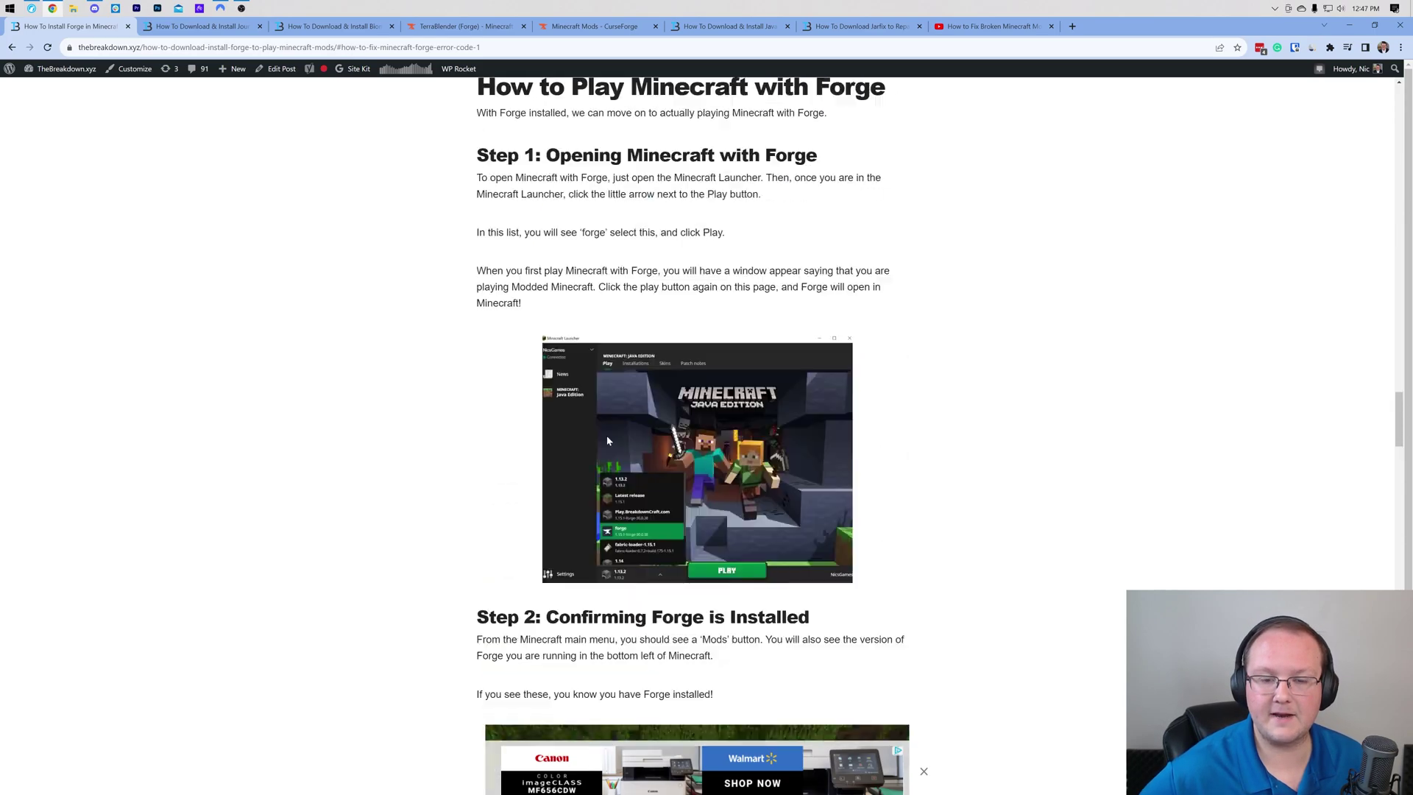
{"action": "scroll", "coordinate": [608, 440], "scroll_direction": "up", "scroll_amount": 15}
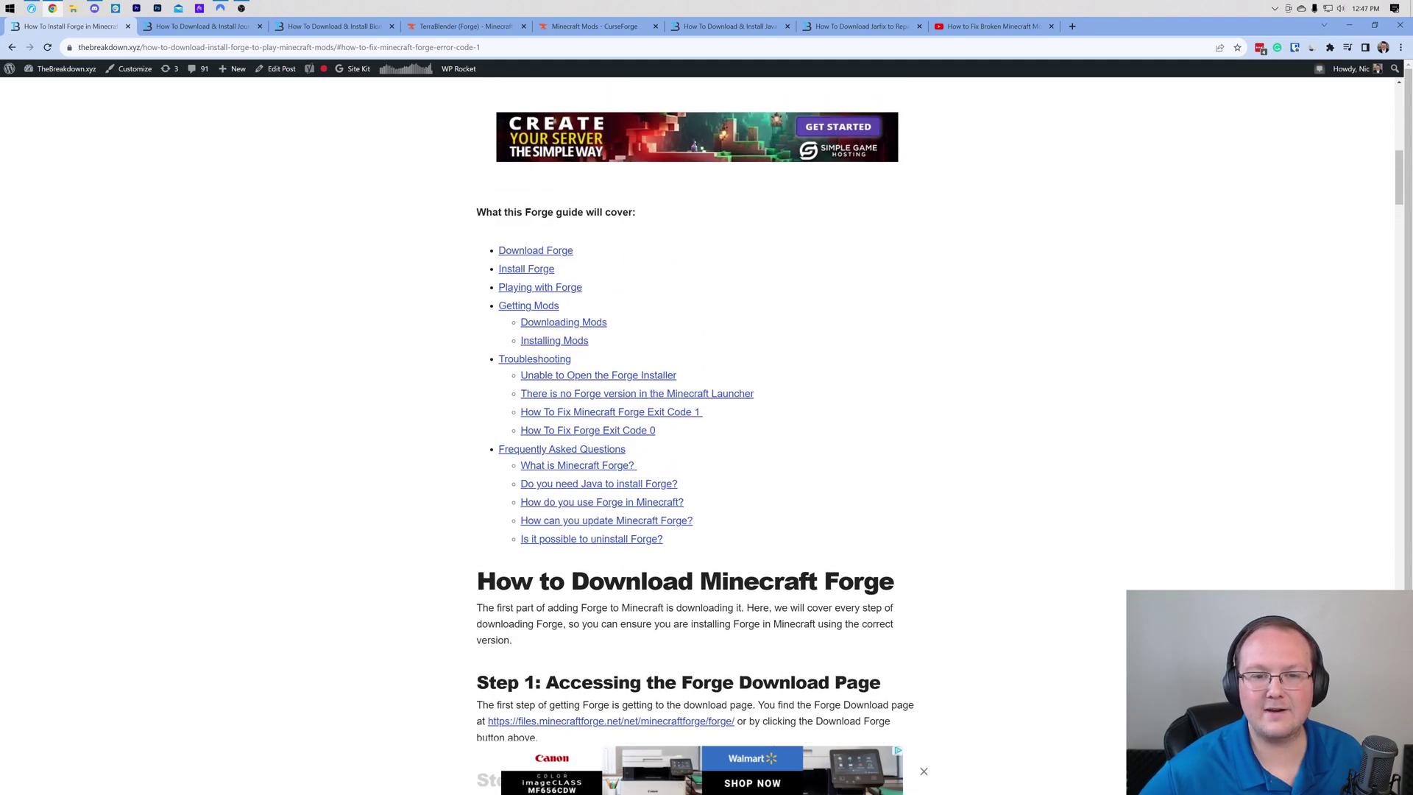
{"action": "scroll", "coordinate": [692, 145], "scroll_direction": "up", "scroll_amount": 10}
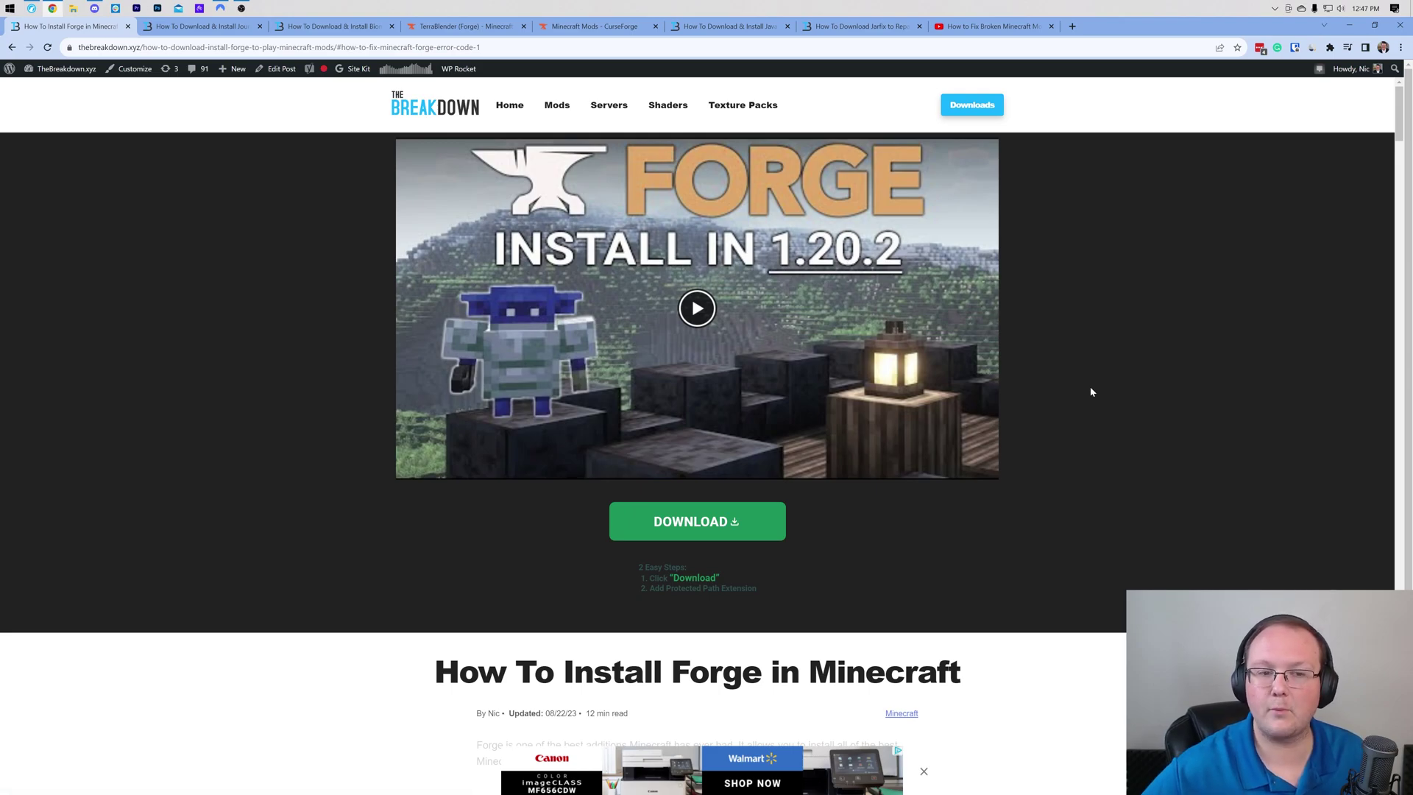
Open the Forge download page from the guide and show the downloads for Minecraft 1.20.2
{"action": "scroll", "coordinate": [1101, 385], "scroll_direction": "down", "scroll_amount": 1}
{"action": "scroll", "coordinate": [1102, 386], "scroll_direction": "down", "scroll_amount": 5}
{"action": "left_click", "coordinate": [638, 481]}
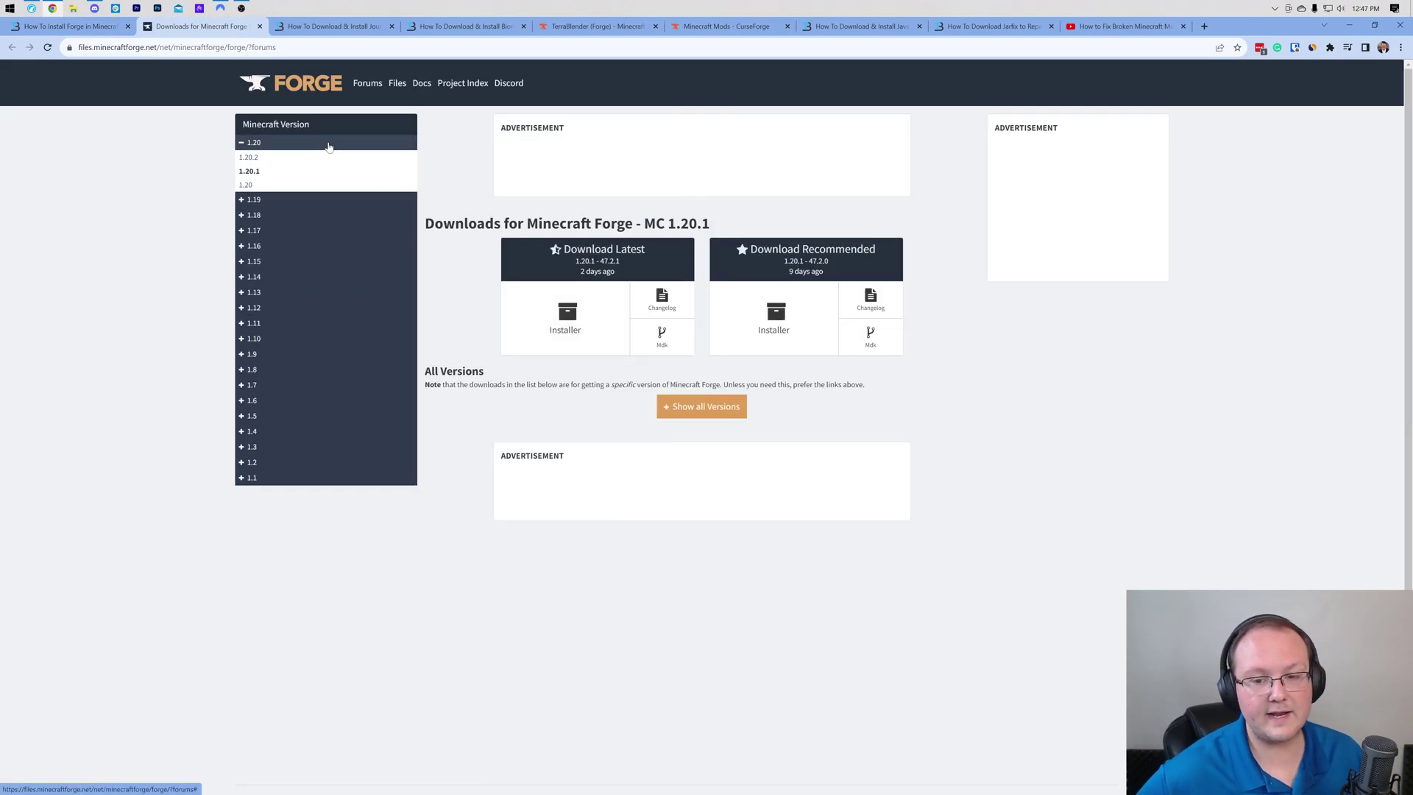
{"action": "left_click", "coordinate": [261, 145]}
{"action": "left_click", "coordinate": [261, 146]}
{"action": "left_click", "coordinate": [252, 157]}
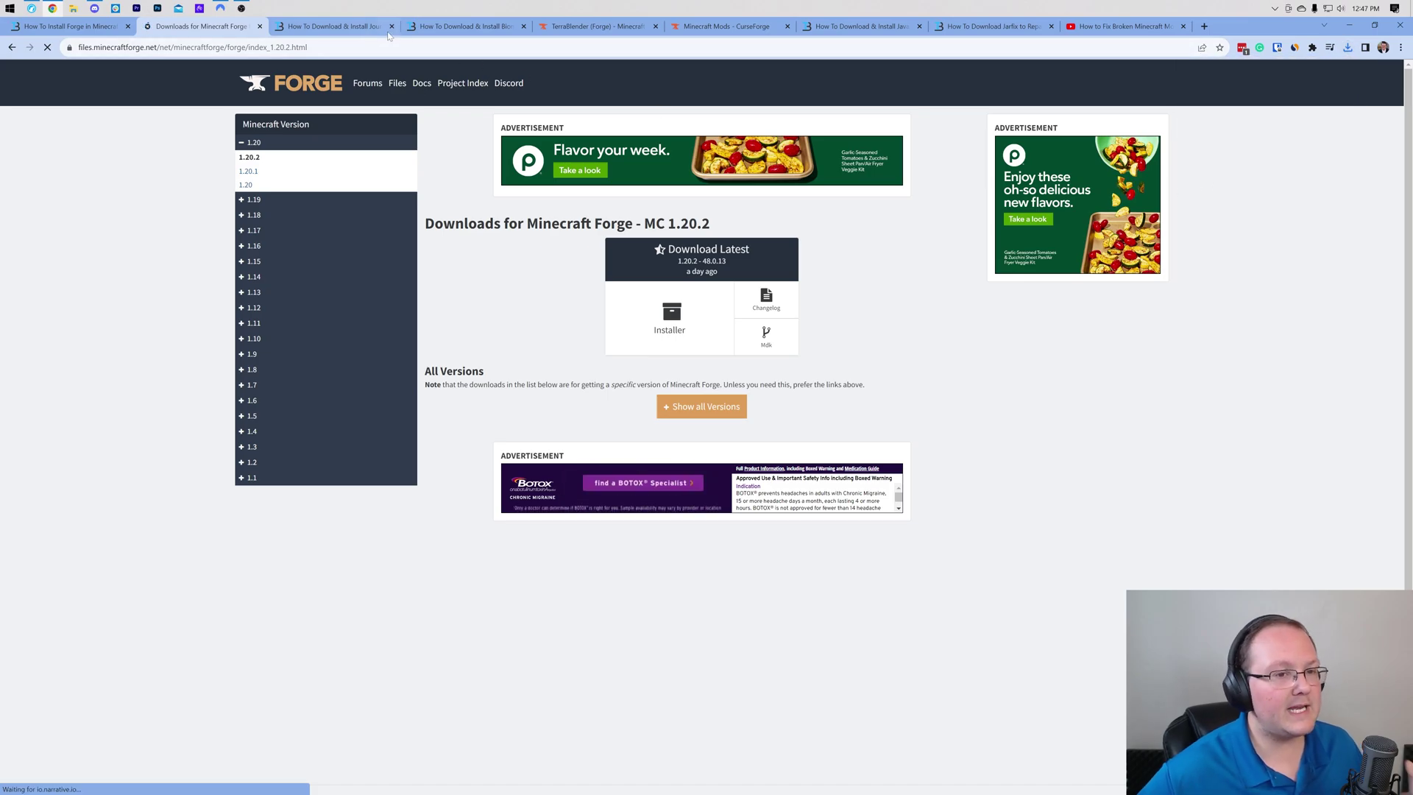
Download the journeymap-1.20.2-5.9.14-forge file from CurseForge, starting from the JourneyMap guide's download link
{"action": "left_click", "coordinate": [358, 28]}
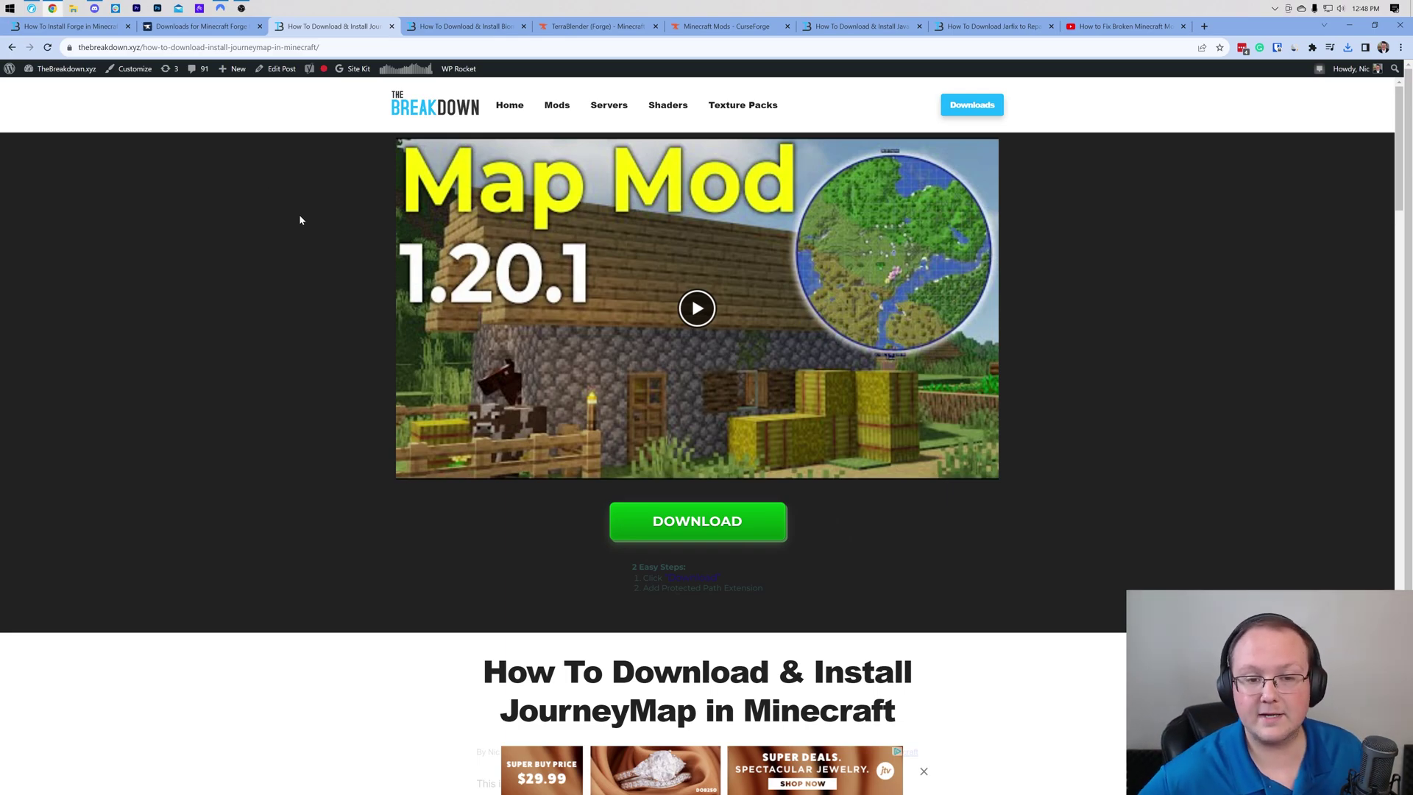
{"action": "scroll", "coordinate": [333, 224], "scroll_direction": "down", "scroll_amount": 7}
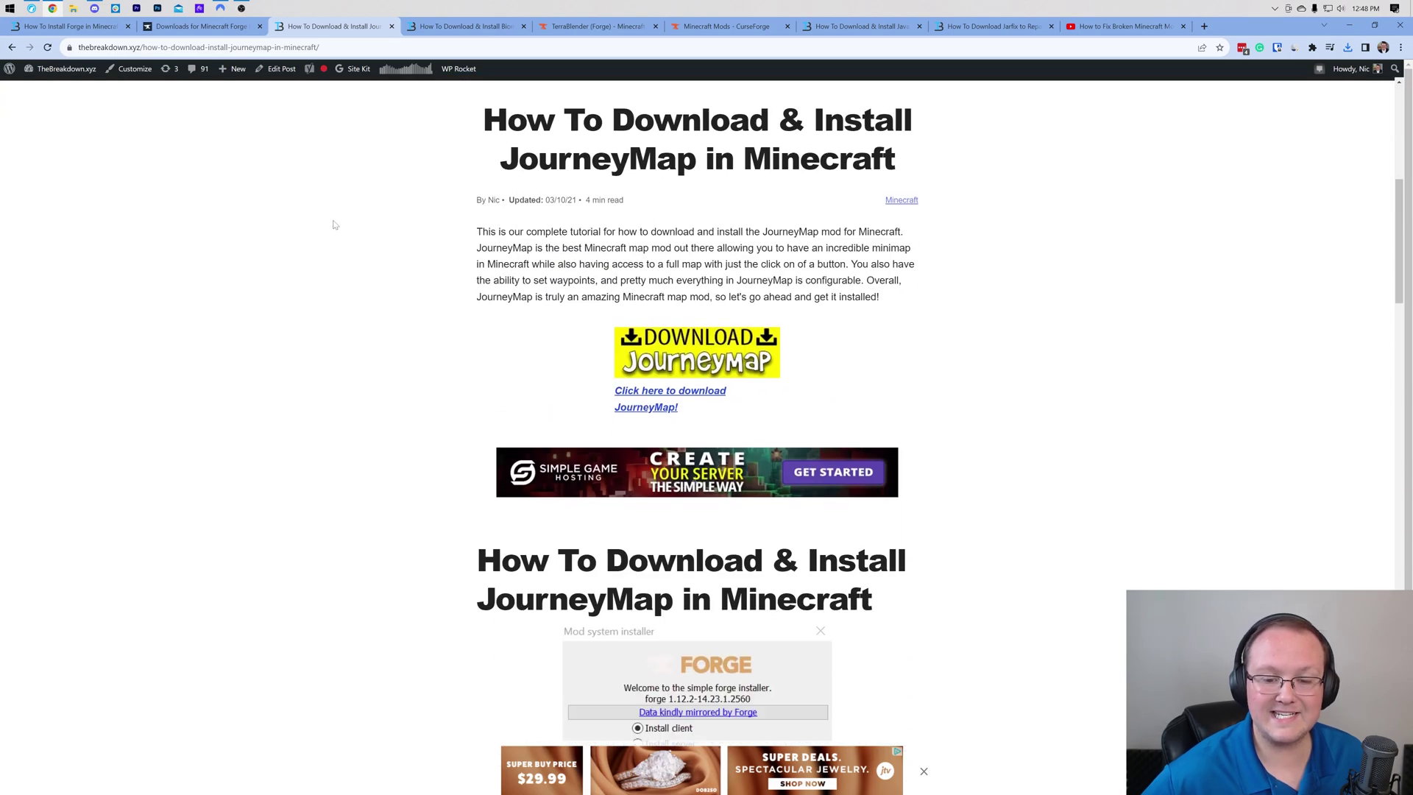
{"action": "left_click", "coordinate": [665, 362]}
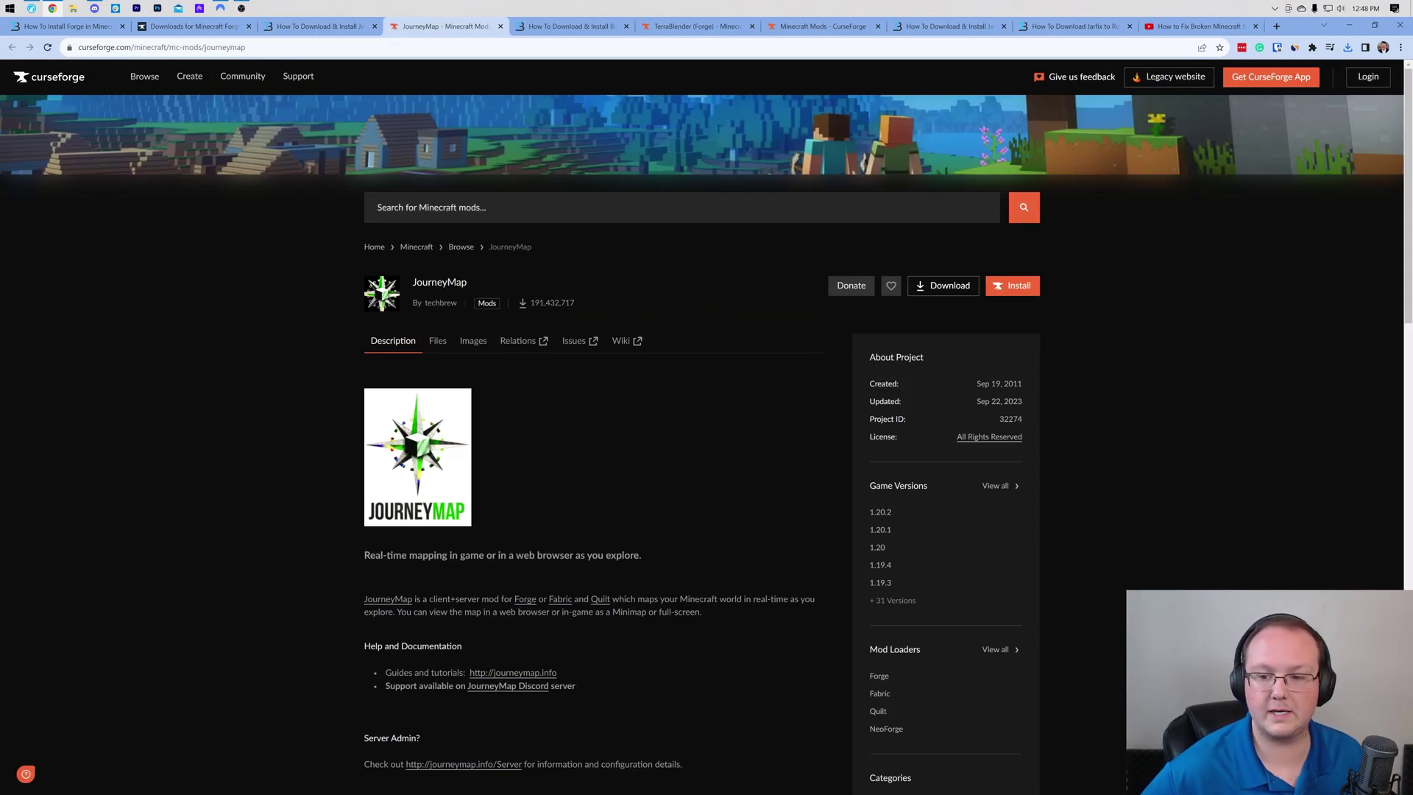
{"action": "left_click", "coordinate": [439, 342]}
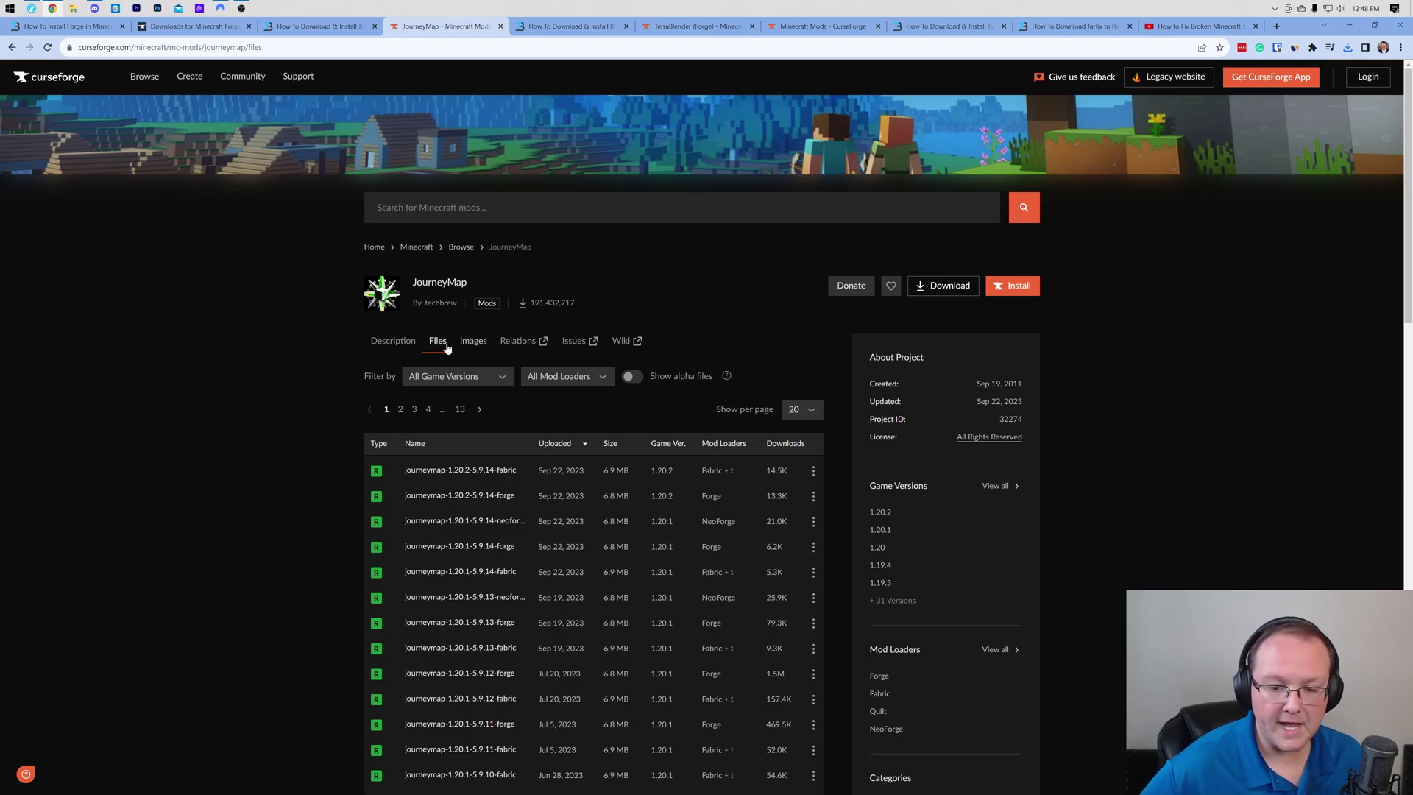
{"action": "scroll", "coordinate": [515, 355], "scroll_direction": "down", "scroll_amount": 2}
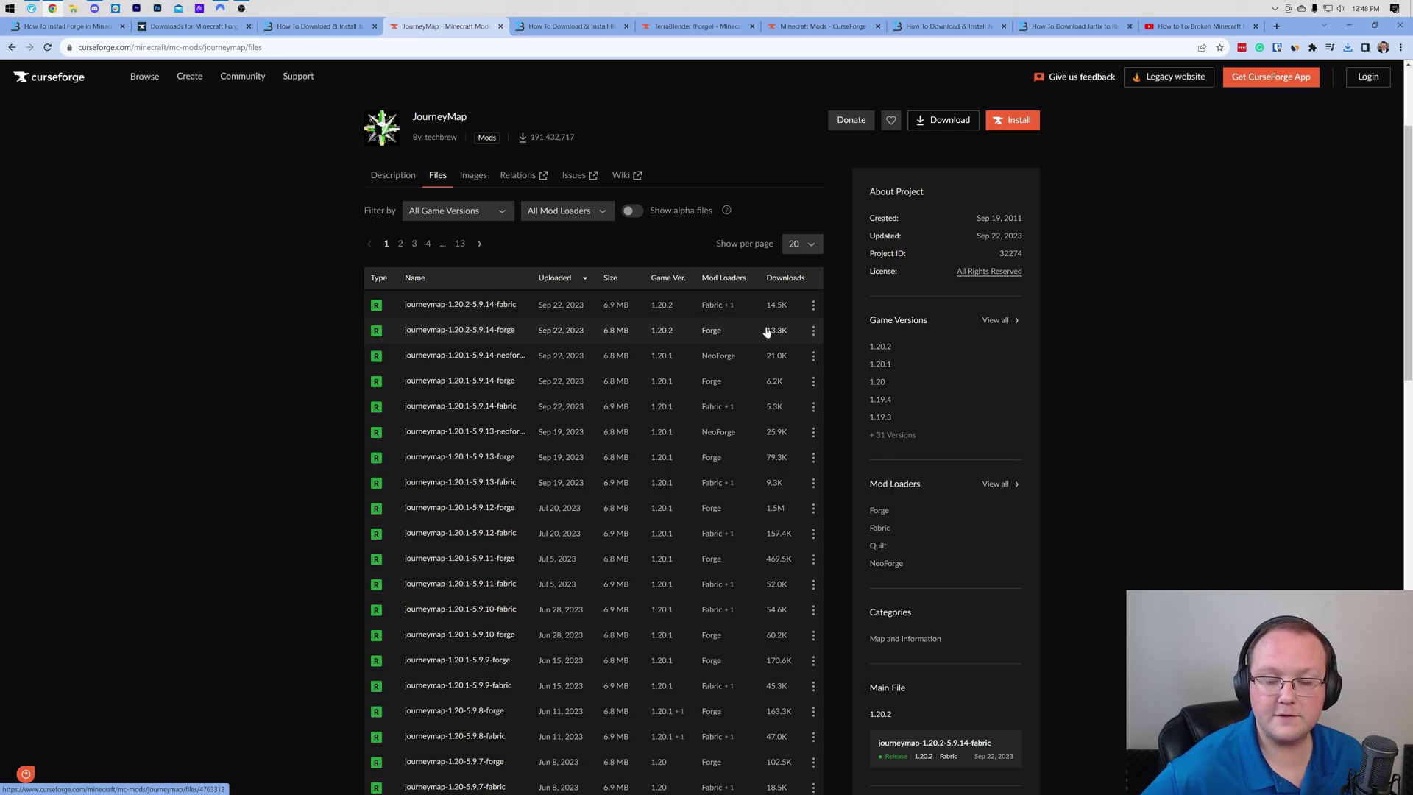
{"action": "left_click", "coordinate": [813, 331]}
{"action": "left_click", "coordinate": [818, 380]}
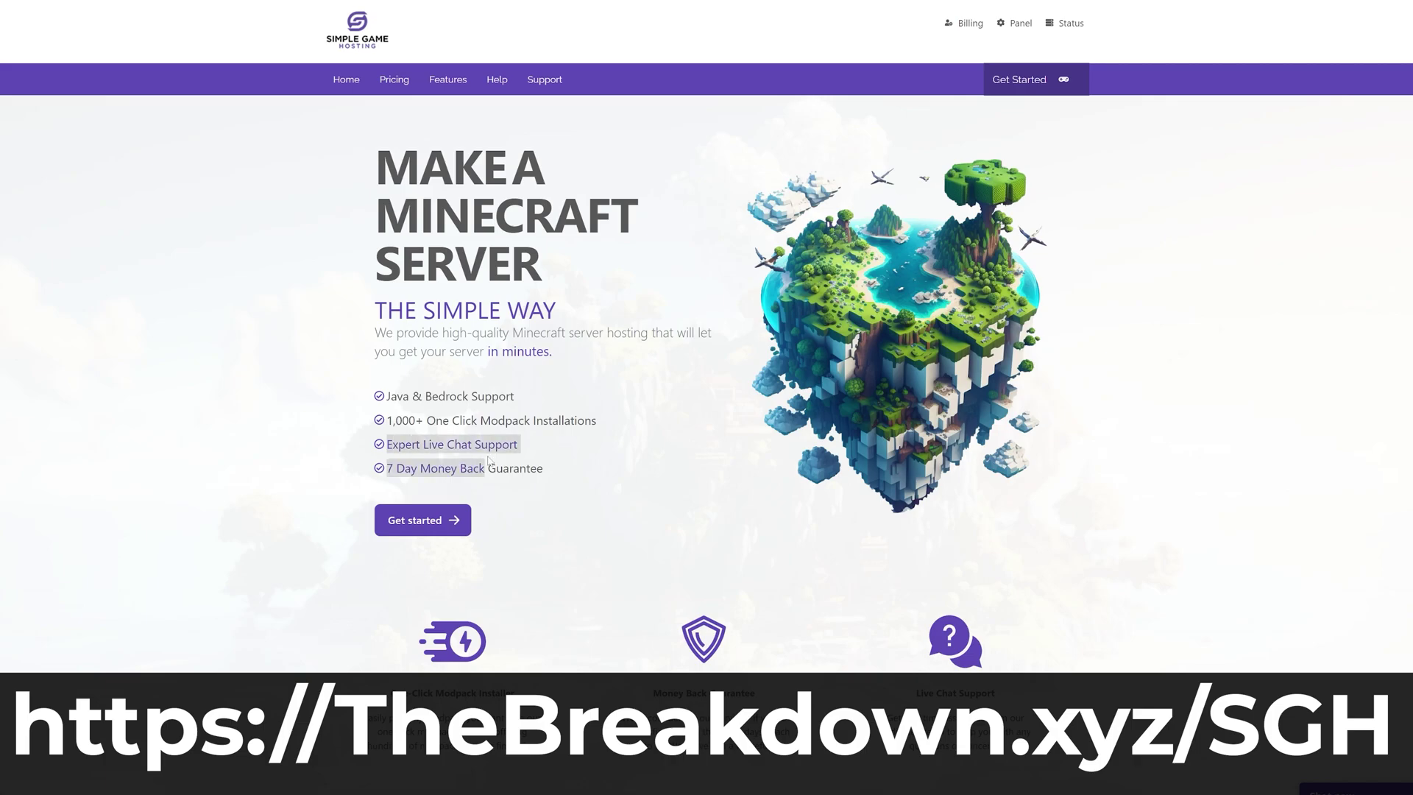
Review the server hosting features on the Simple Game Hosting homepage
{"action": "scroll", "coordinate": [535, 448], "scroll_direction": "down", "scroll_amount": 4}
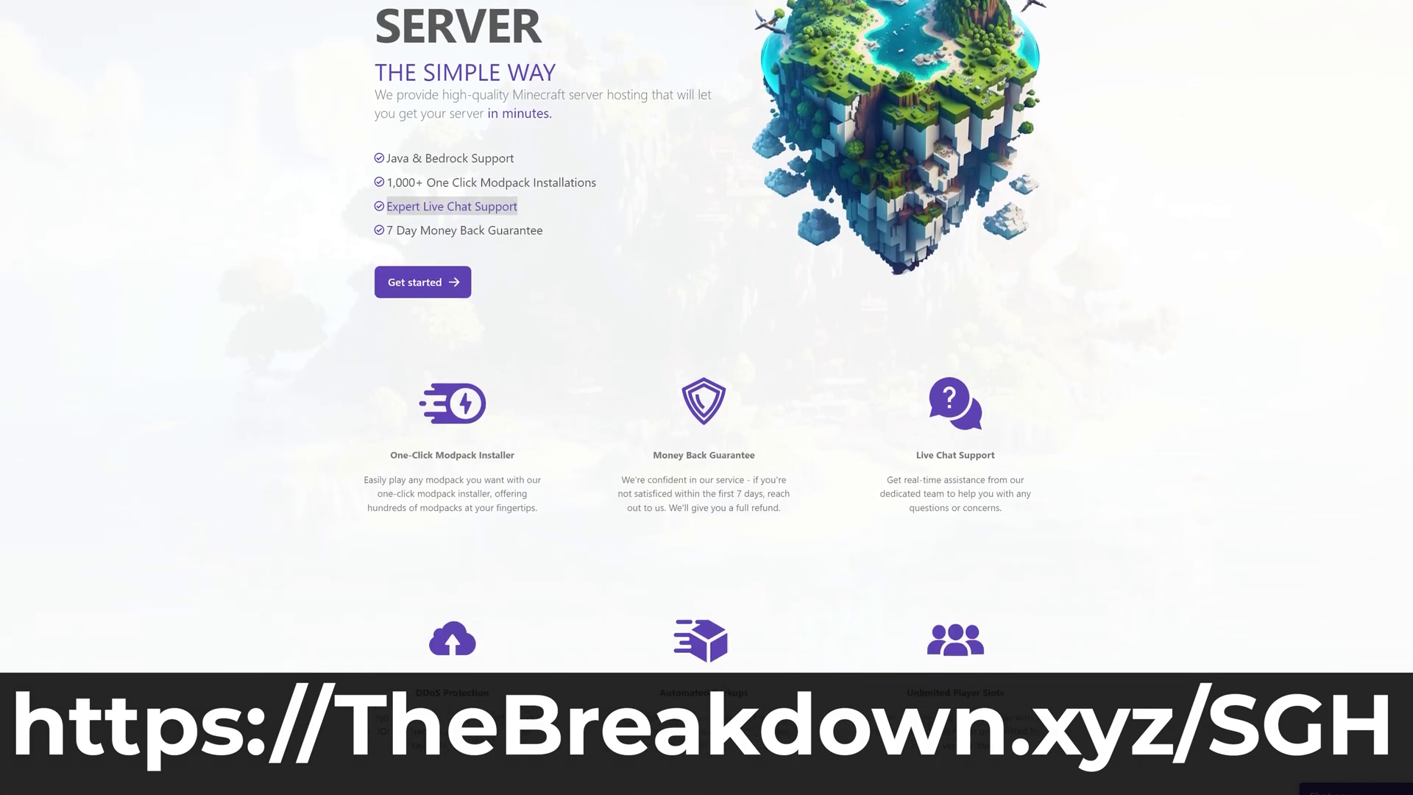
{"action": "left_click_drag", "start_coordinate": [388, 390], "coordinate": [519, 392]}
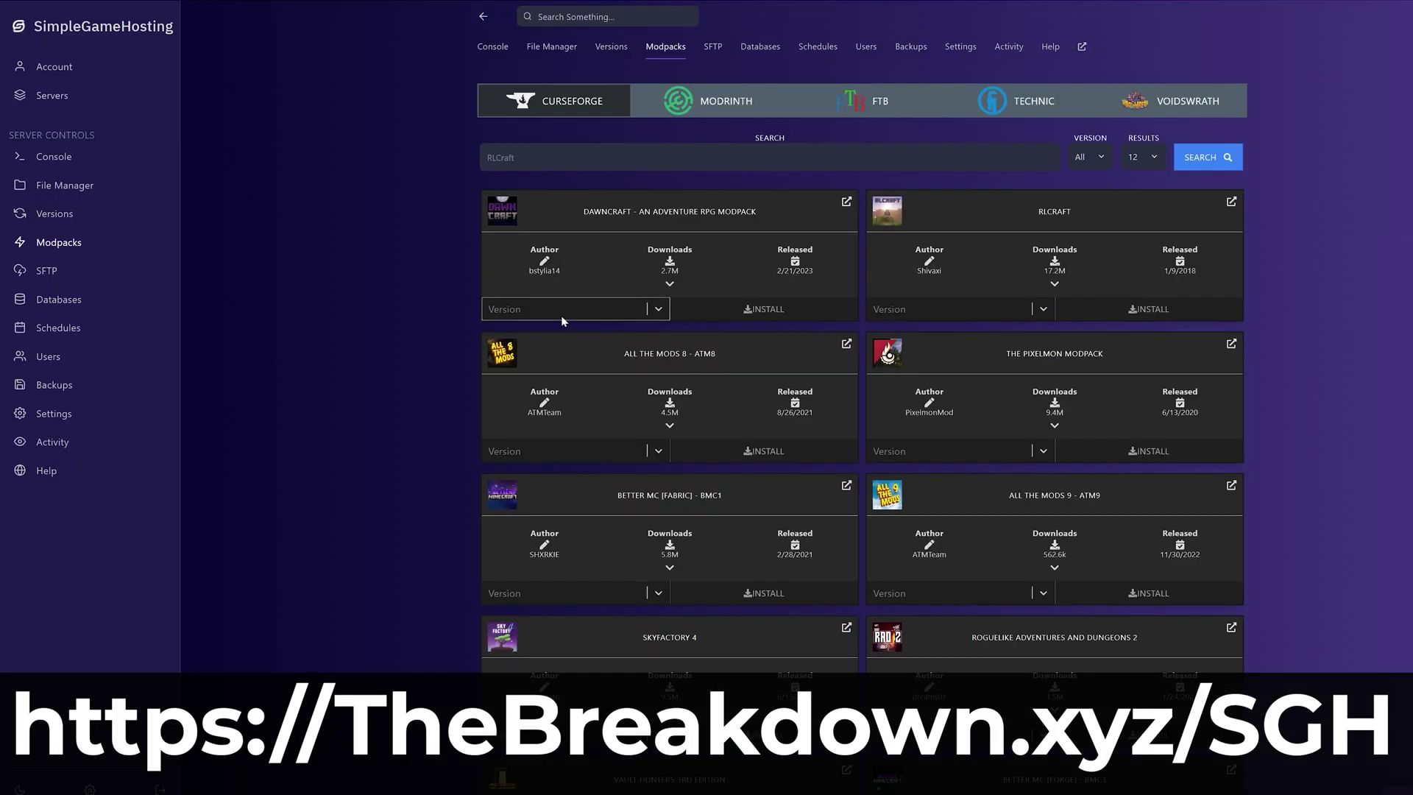
{"action": "left_click", "coordinate": [561, 313]}
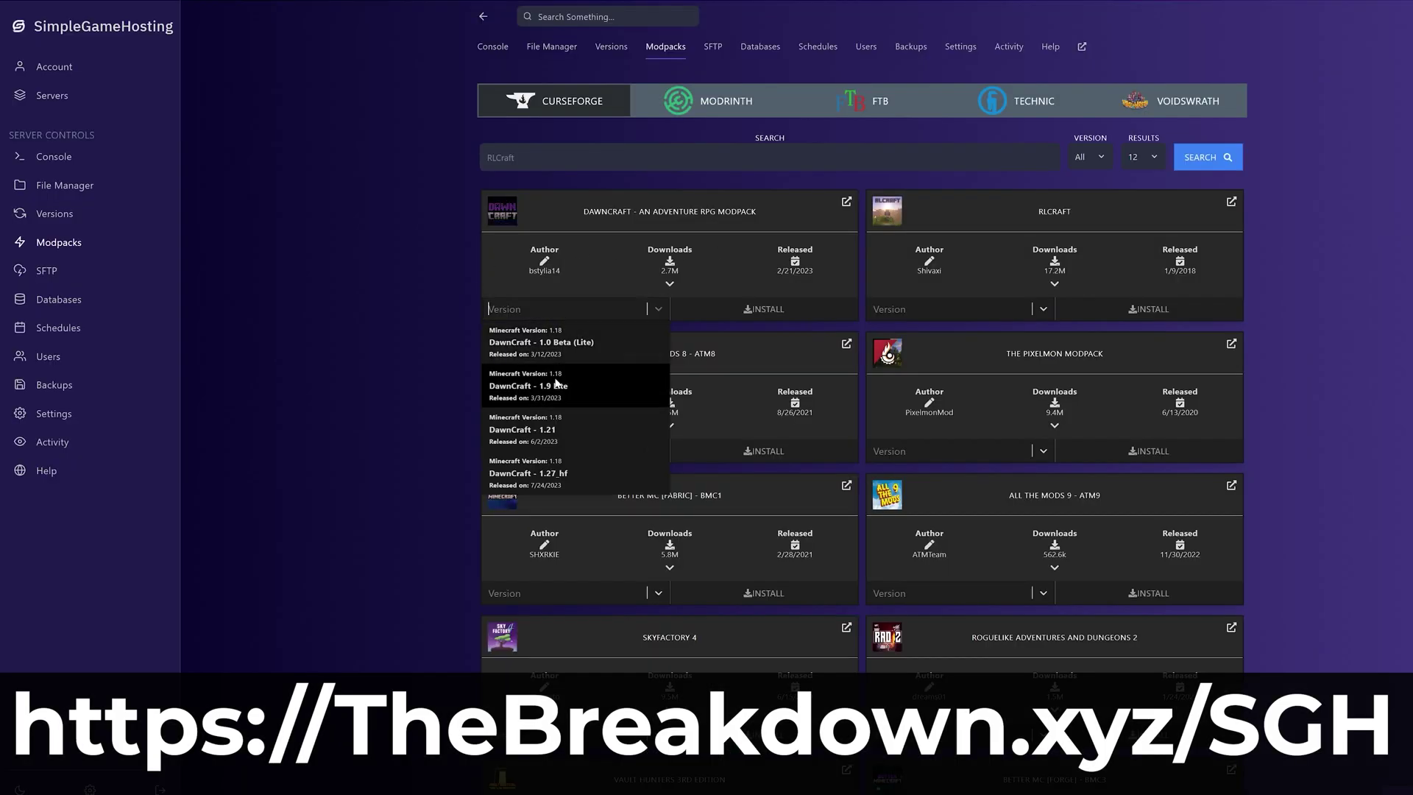
{"action": "left_click", "coordinate": [567, 484]}
{"action": "left_click", "coordinate": [751, 329]}
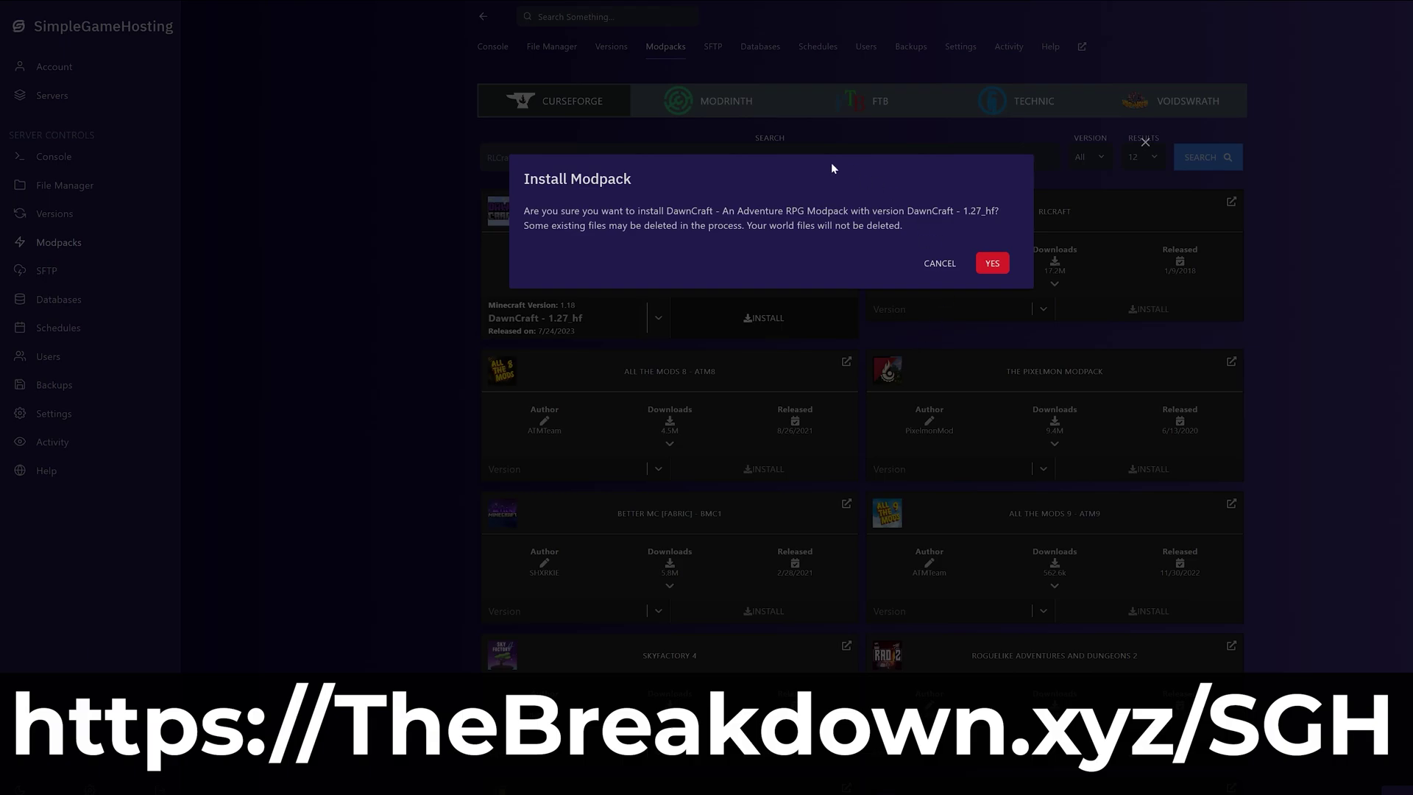
{"action": "left_click", "coordinate": [940, 264]}
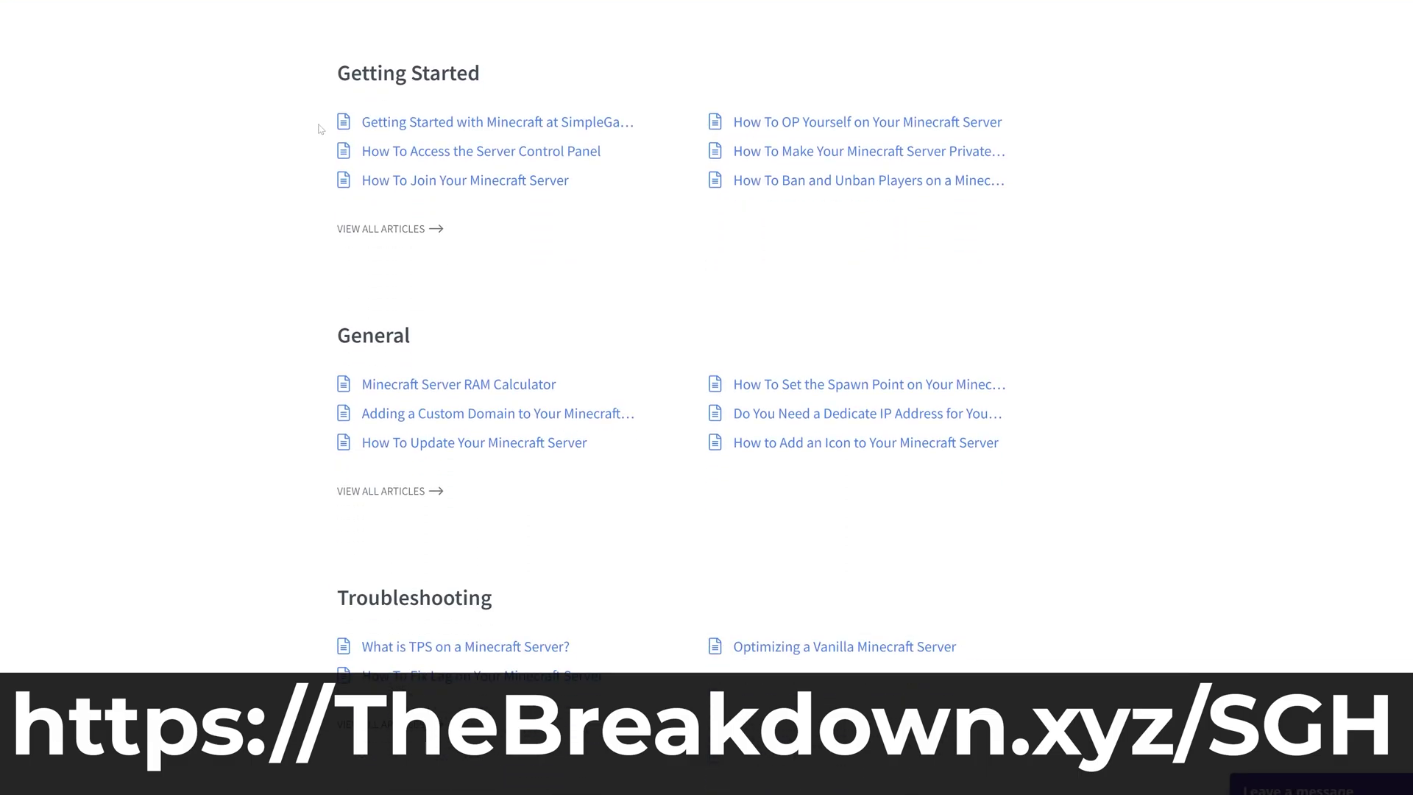
Browse the SimpleGameHosting help center and read the guide on setting up modpacks on a Minecraft server
{"action": "scroll", "coordinate": [310, 119], "scroll_direction": "down", "scroll_amount": 3}
{"action": "scroll", "coordinate": [310, 118], "scroll_direction": "down", "scroll_amount": 5}
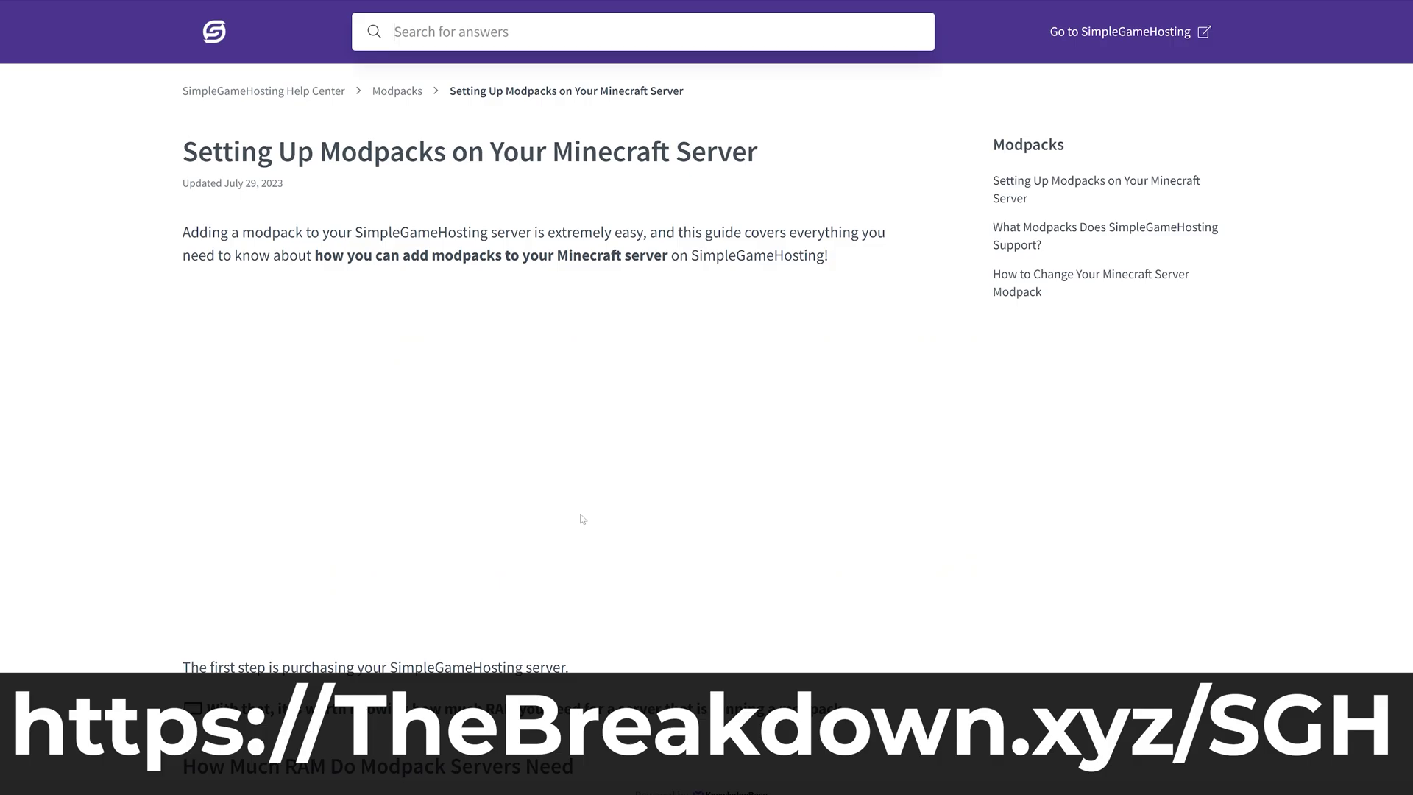
{"action": "scroll", "coordinate": [161, 417], "scroll_direction": "down", "scroll_amount": 2}
{"action": "scroll", "coordinate": [160, 417], "scroll_direction": "down", "scroll_amount": 9}
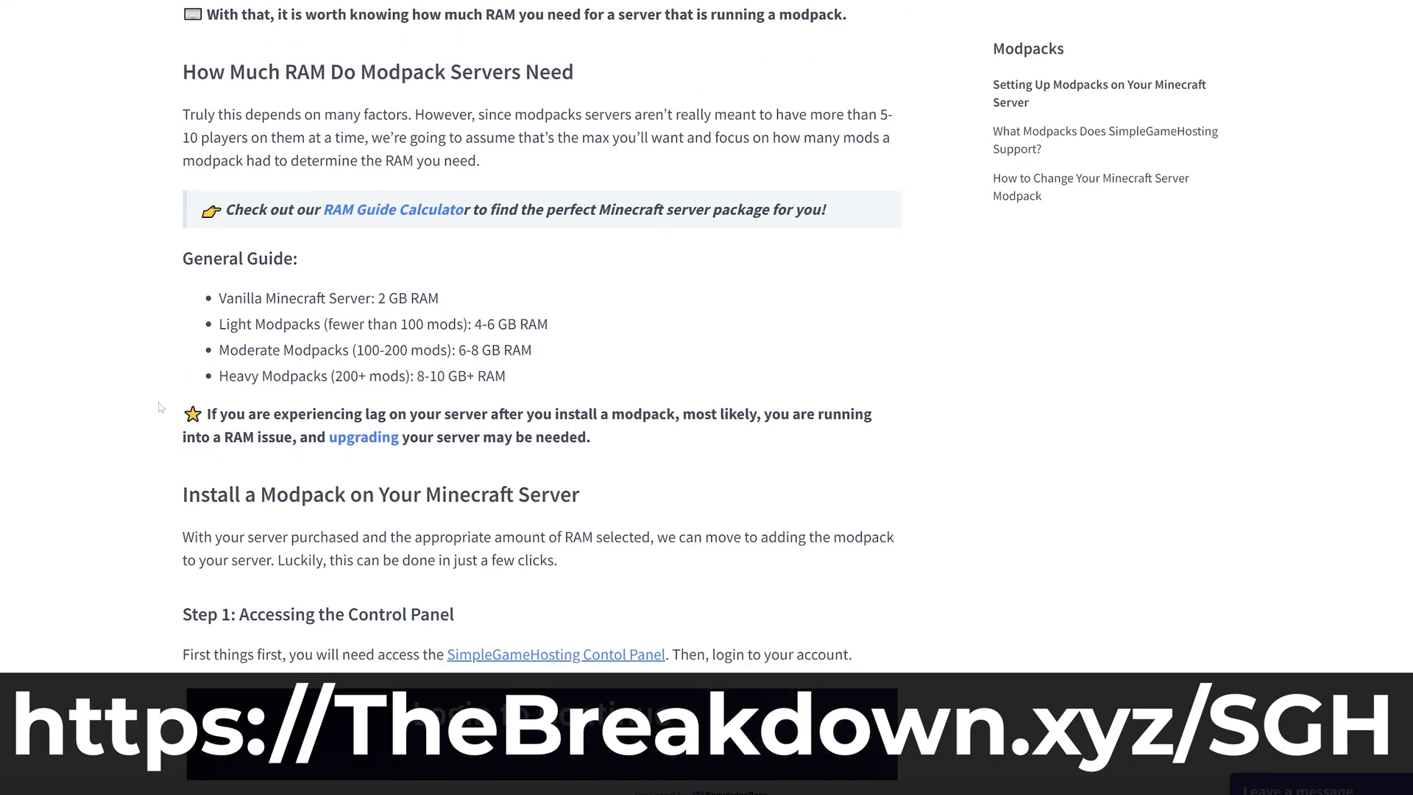
{"action": "scroll", "coordinate": [161, 403], "scroll_direction": "down", "scroll_amount": 7}
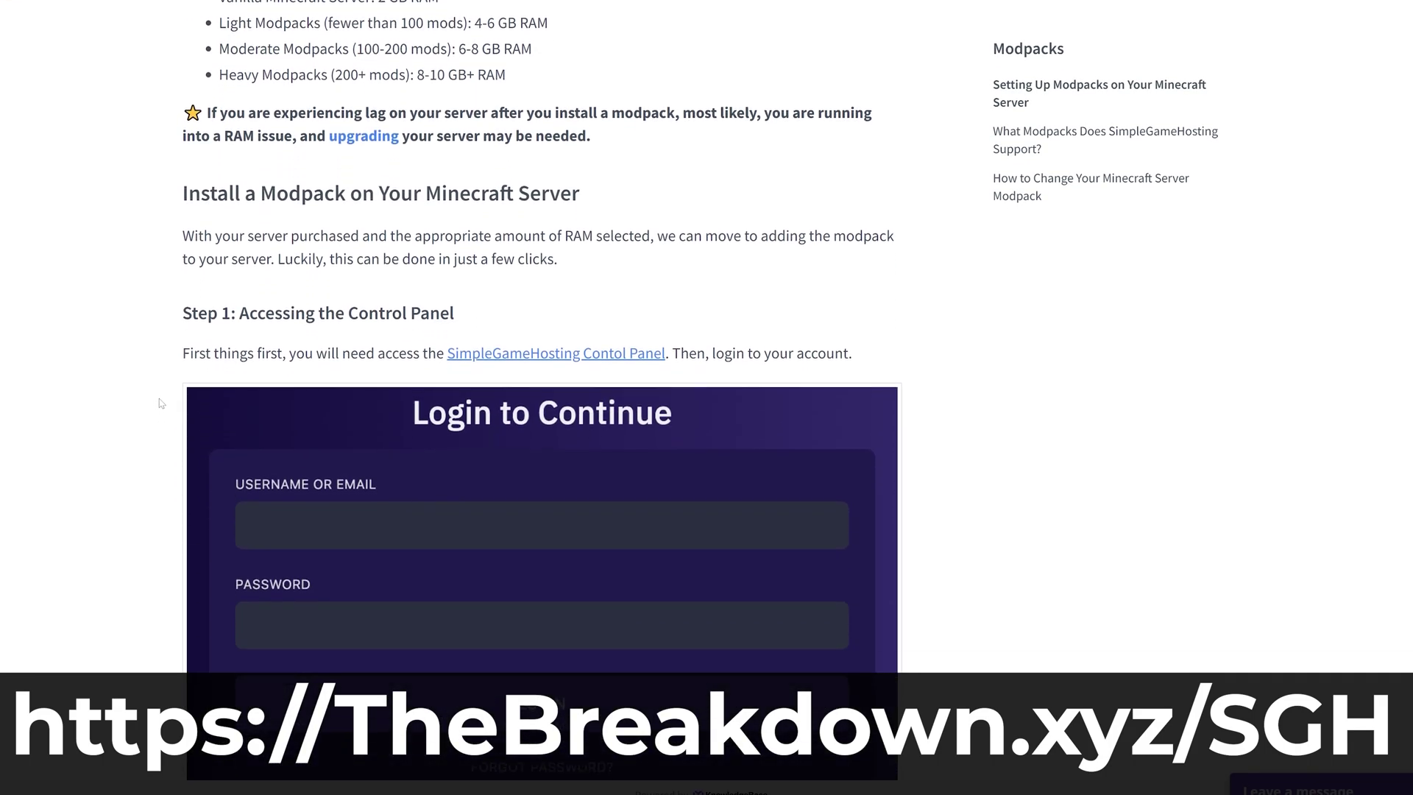
{"action": "scroll", "coordinate": [161, 402], "scroll_direction": "down", "scroll_amount": 2}
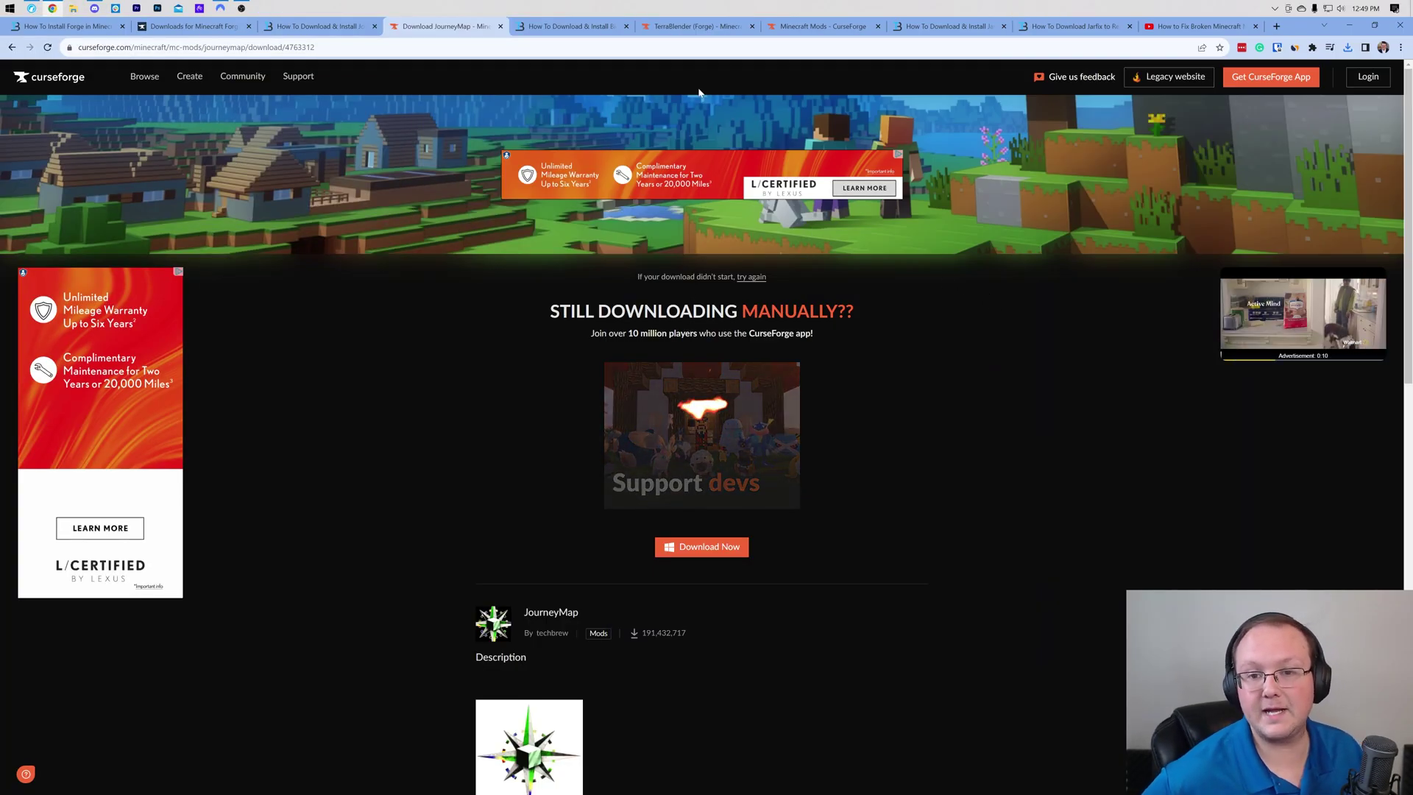
Download the newest Biomes O' Plenty file for Minecraft 1.20.2 from CurseForge, starting from the Biomes O' Plenty guide
{"action": "left_click", "coordinate": [586, 32]}
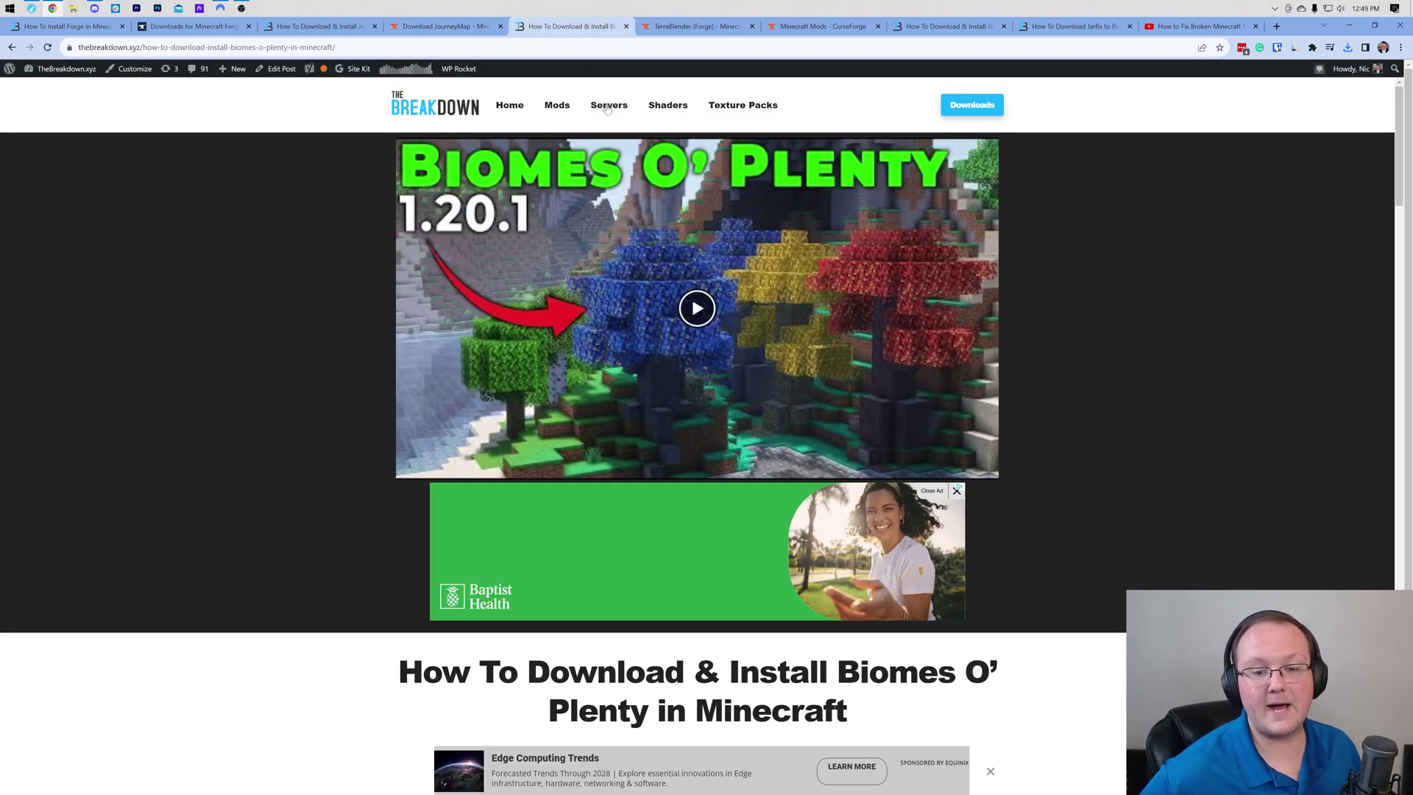
{"action": "scroll", "coordinate": [607, 109], "scroll_direction": "down", "scroll_amount": 5}
{"action": "scroll", "coordinate": [801, 400], "scroll_direction": "down", "scroll_amount": 3}
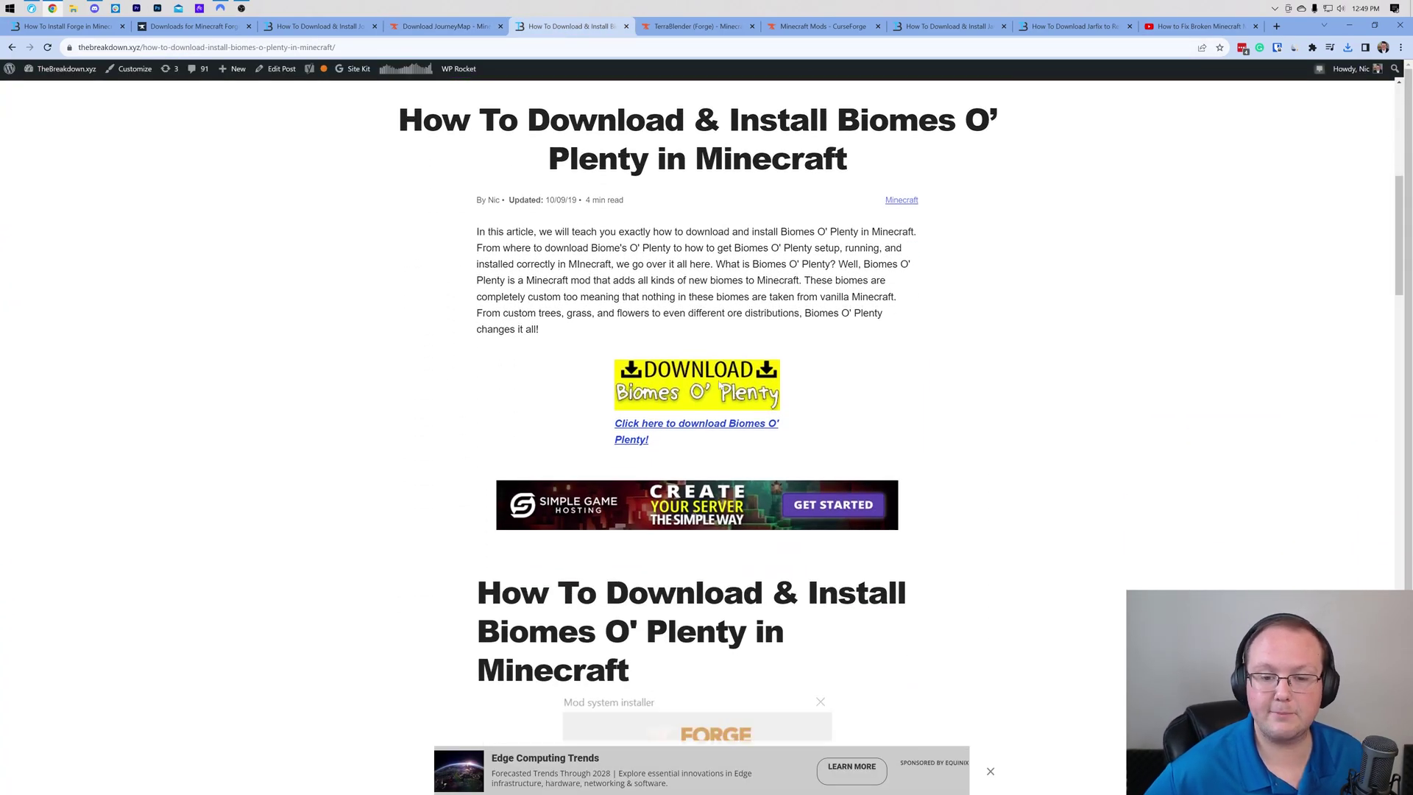
{"action": "left_click", "coordinate": [718, 387]}
{"action": "left_click", "coordinate": [438, 342]}
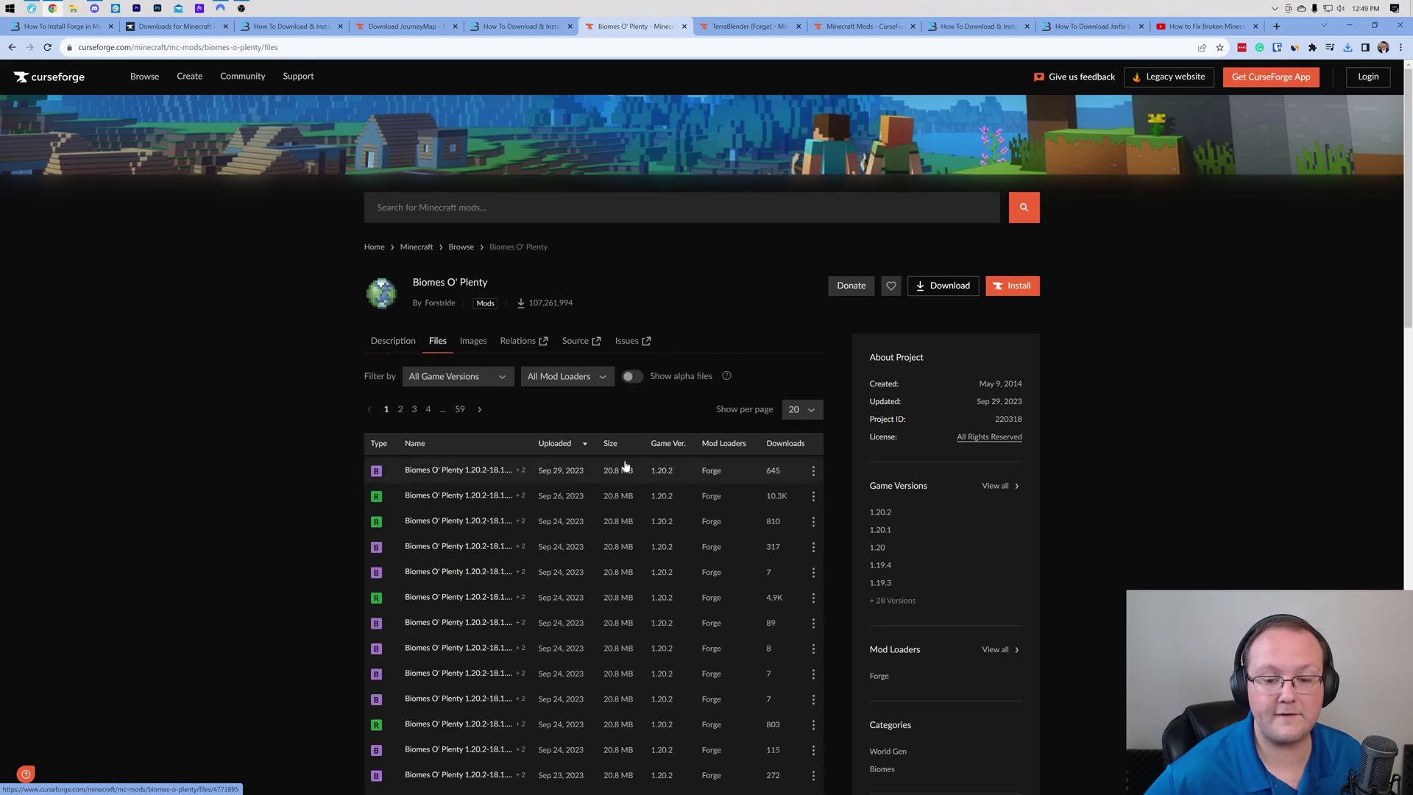
{"action": "scroll", "coordinate": [625, 466], "scroll_direction": "down", "scroll_amount": 2}
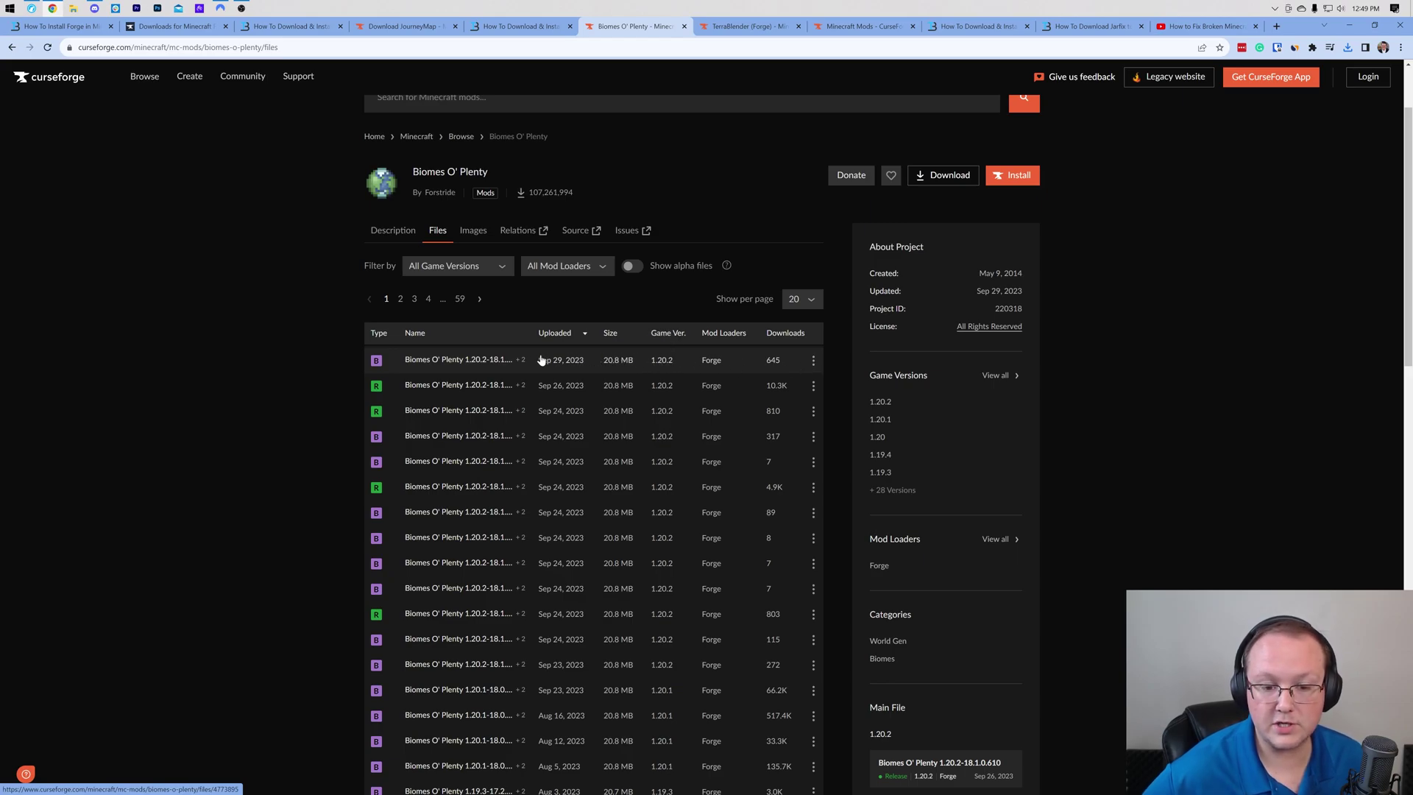
{"action": "left_click", "coordinate": [814, 360]}
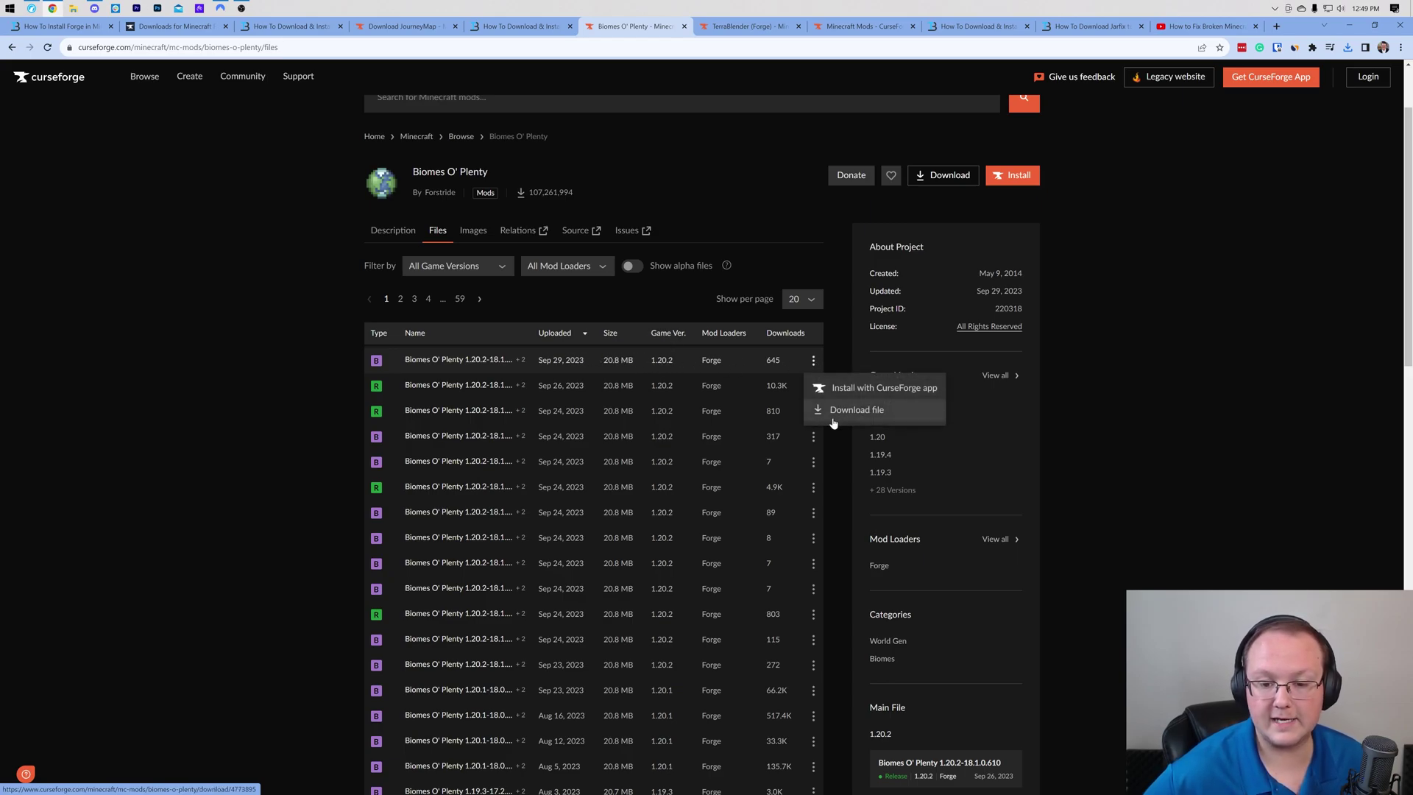
{"action": "left_click", "coordinate": [854, 410]}
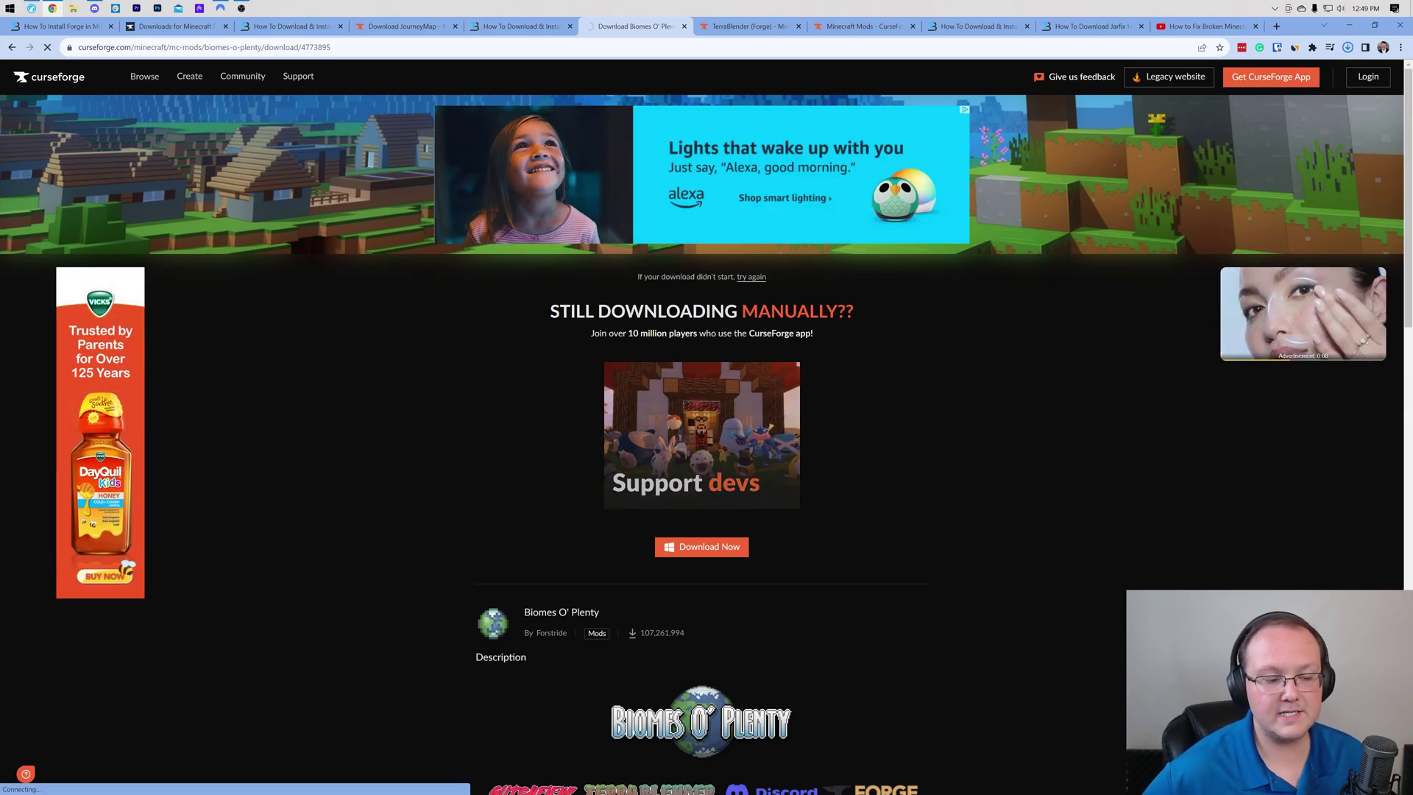
Return to the Biomes O' Plenty project description and check which other mods it requires
{"action": "key", "text": "alt+Left"}
{"action": "key", "text": "alt+Left"}
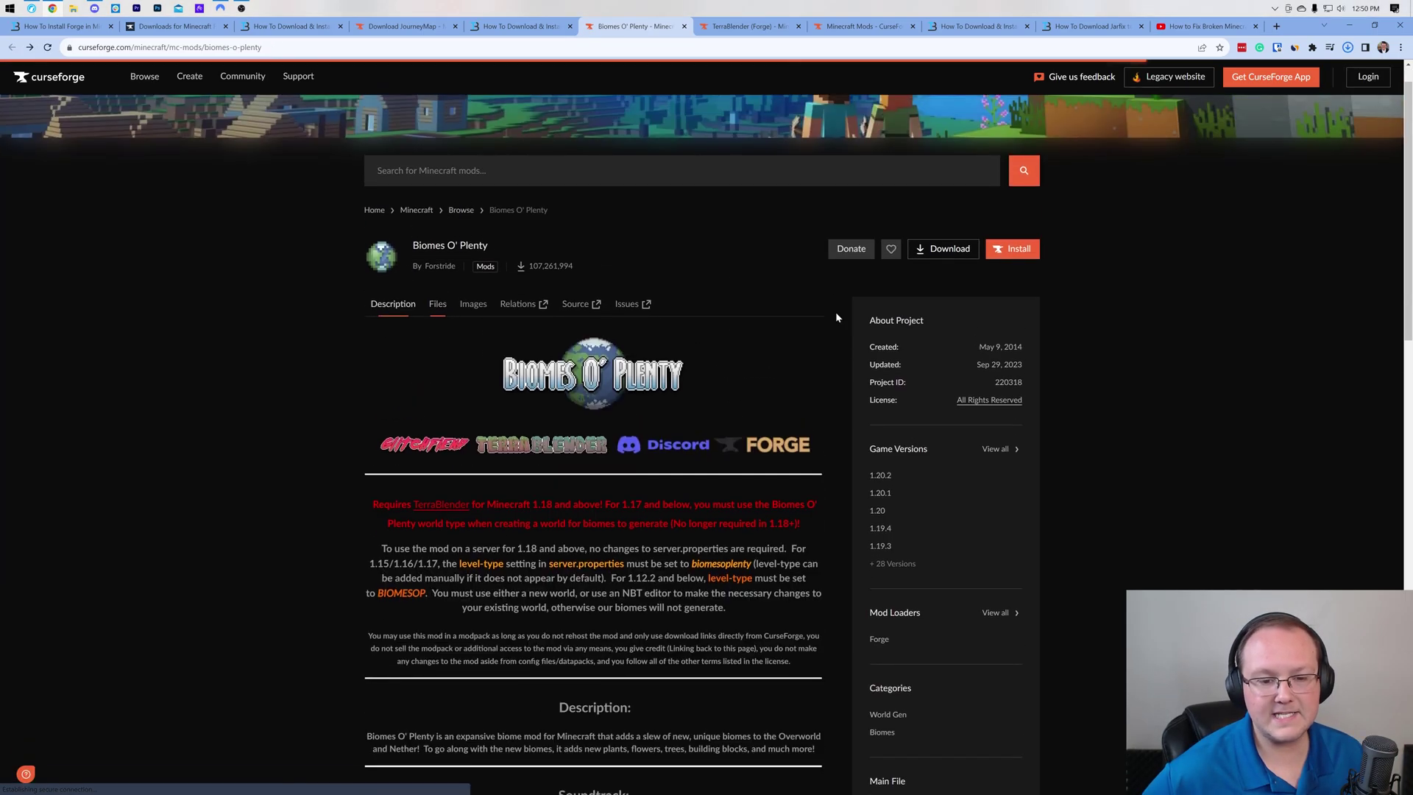
{"action": "scroll", "coordinate": [571, 331], "scroll_direction": "down", "scroll_amount": 2}
{"action": "left_click_drag", "start_coordinate": [370, 376], "coordinate": [471, 364]}
{"action": "left_click", "coordinate": [498, 373]}
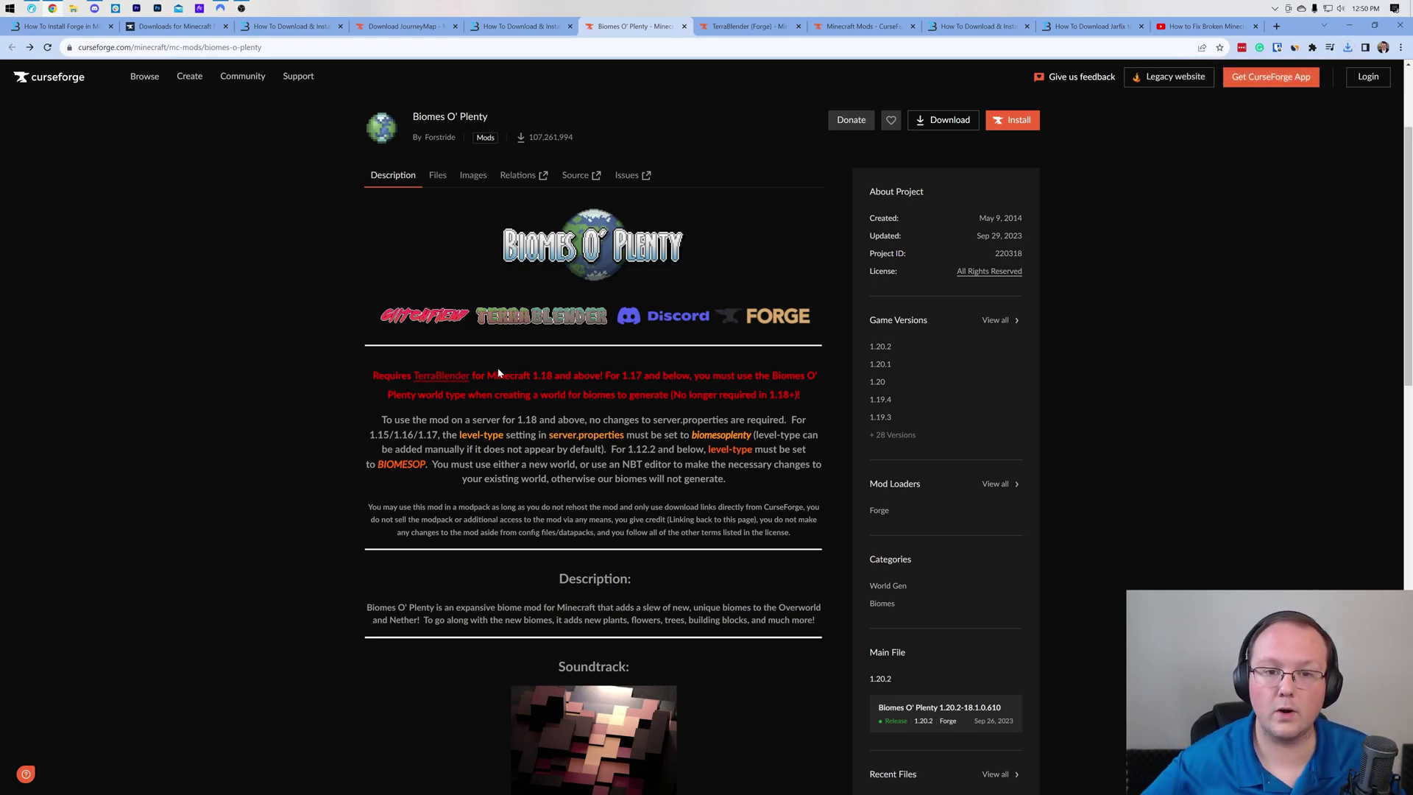
Download the TerraBlender Forge file for Minecraft 1.20.2 from its CurseForge files list
{"action": "left_click", "coordinate": [751, 34]}
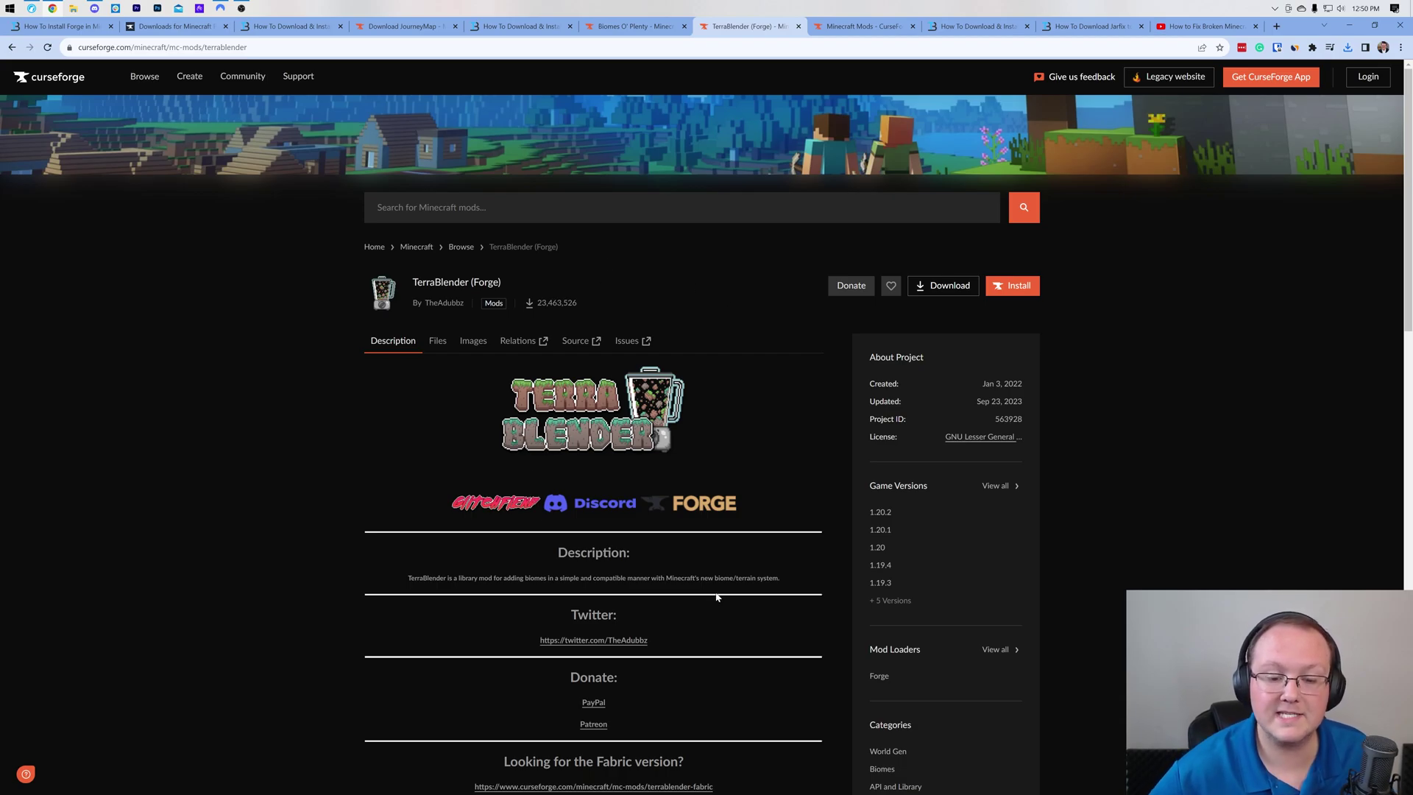
{"action": "left_click", "coordinate": [437, 340]}
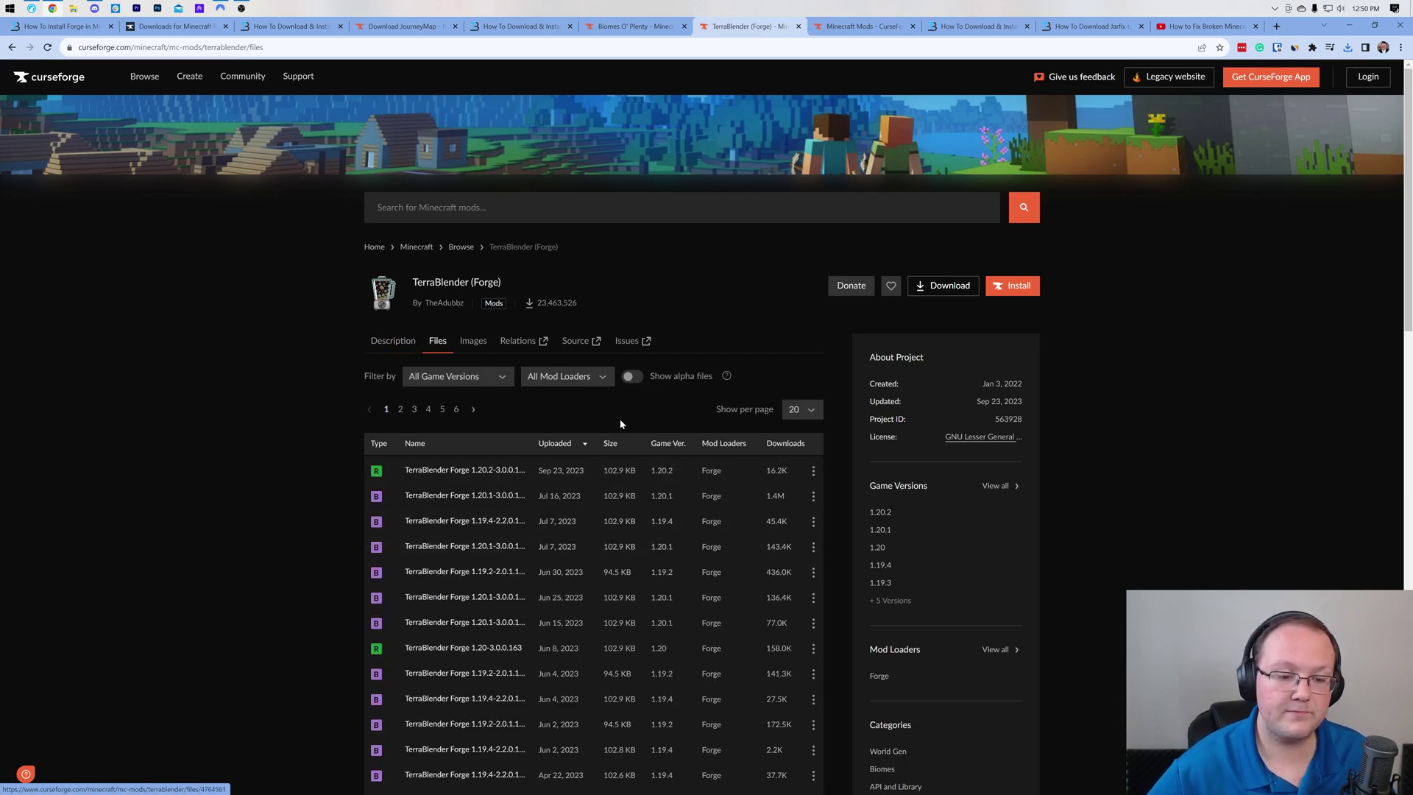
{"action": "left_click", "coordinate": [814, 471]}
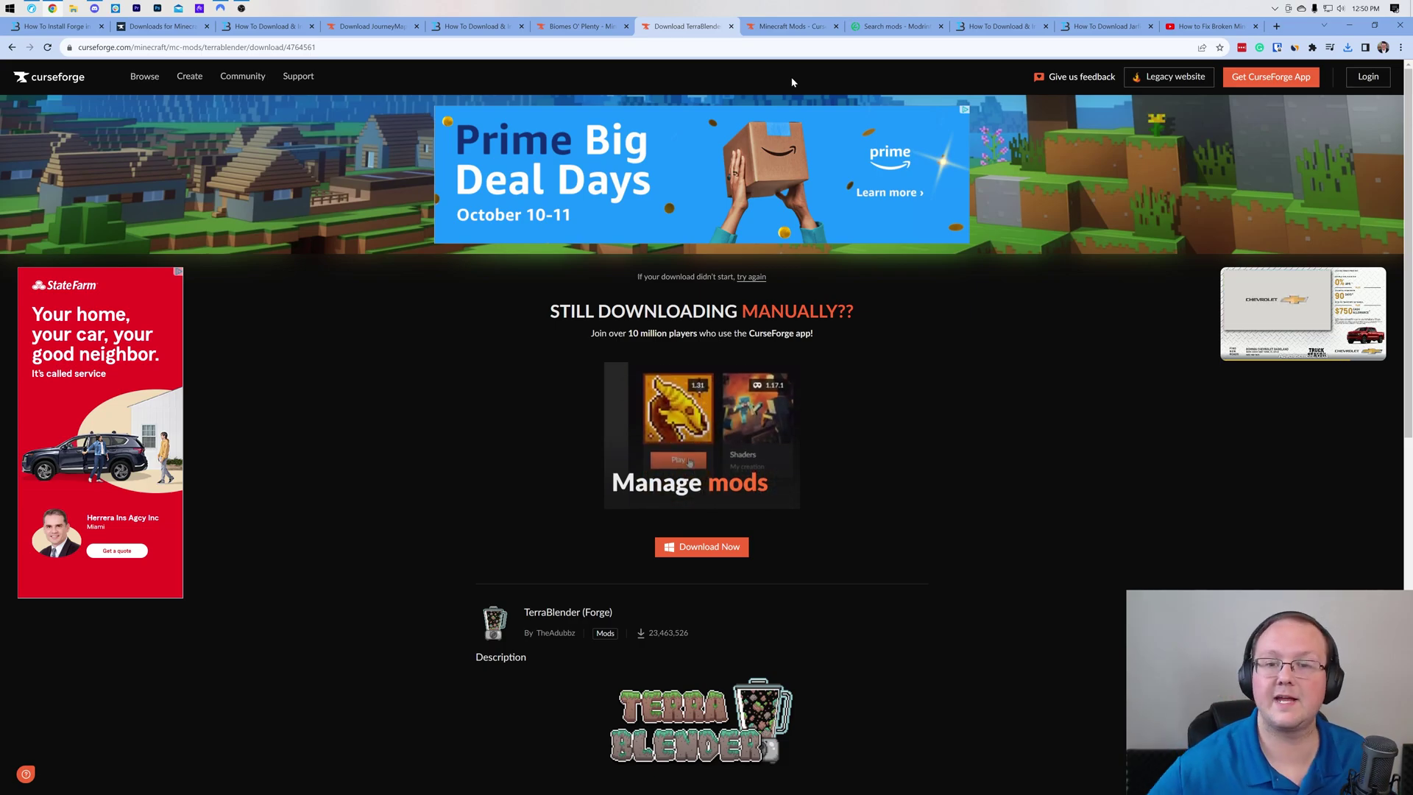
Browse the CurseForge Minecraft mods list, check the Just Enough Items (JEI) files for a 1.20.2 Forge version, and return to the list
{"action": "left_click", "coordinate": [773, 28]}
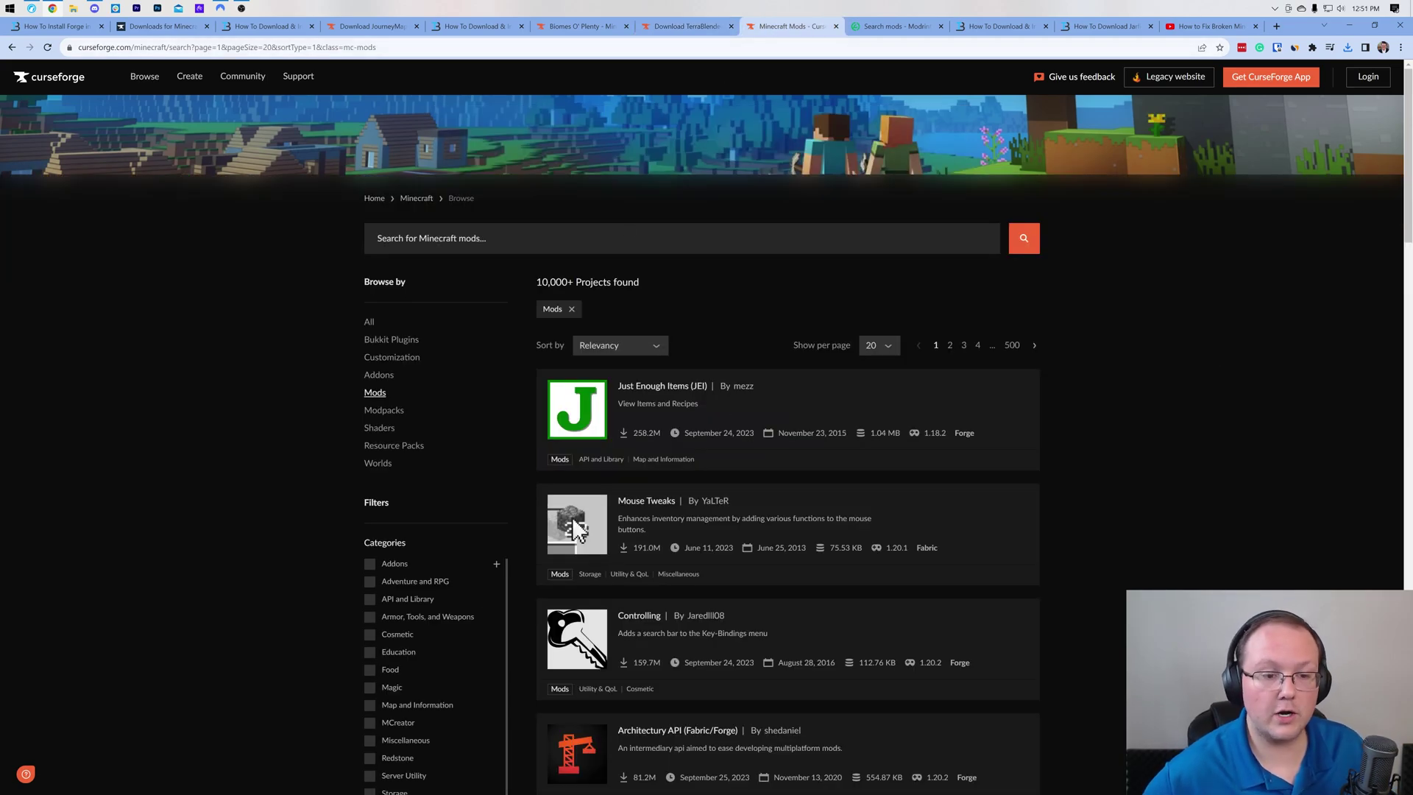
{"action": "scroll", "coordinate": [611, 232], "scroll_direction": "down", "scroll_amount": 2}
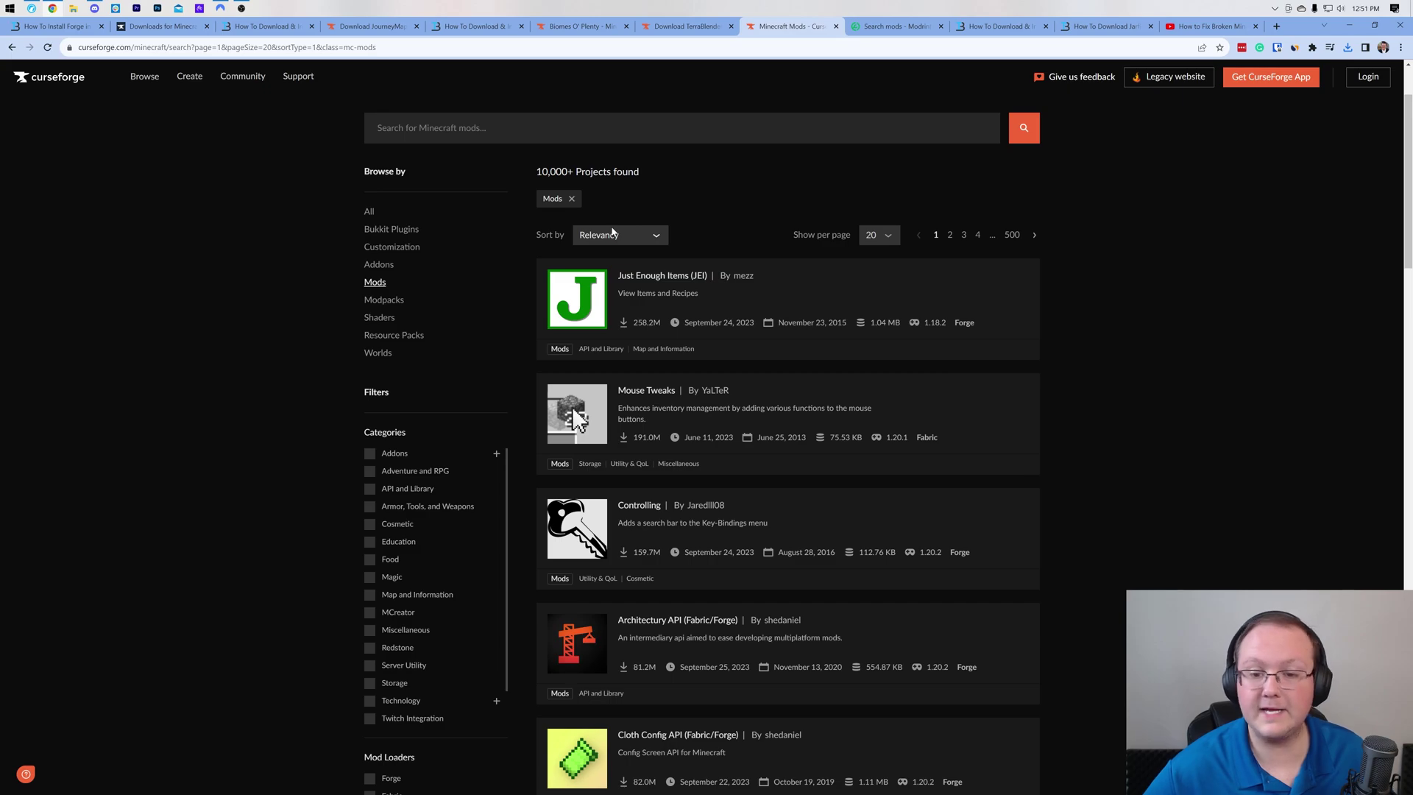
{"action": "scroll", "coordinate": [515, 355], "scroll_direction": "down", "scroll_amount": 1}
{"action": "scroll", "coordinate": [642, 365], "scroll_direction": "up", "scroll_amount": 1}
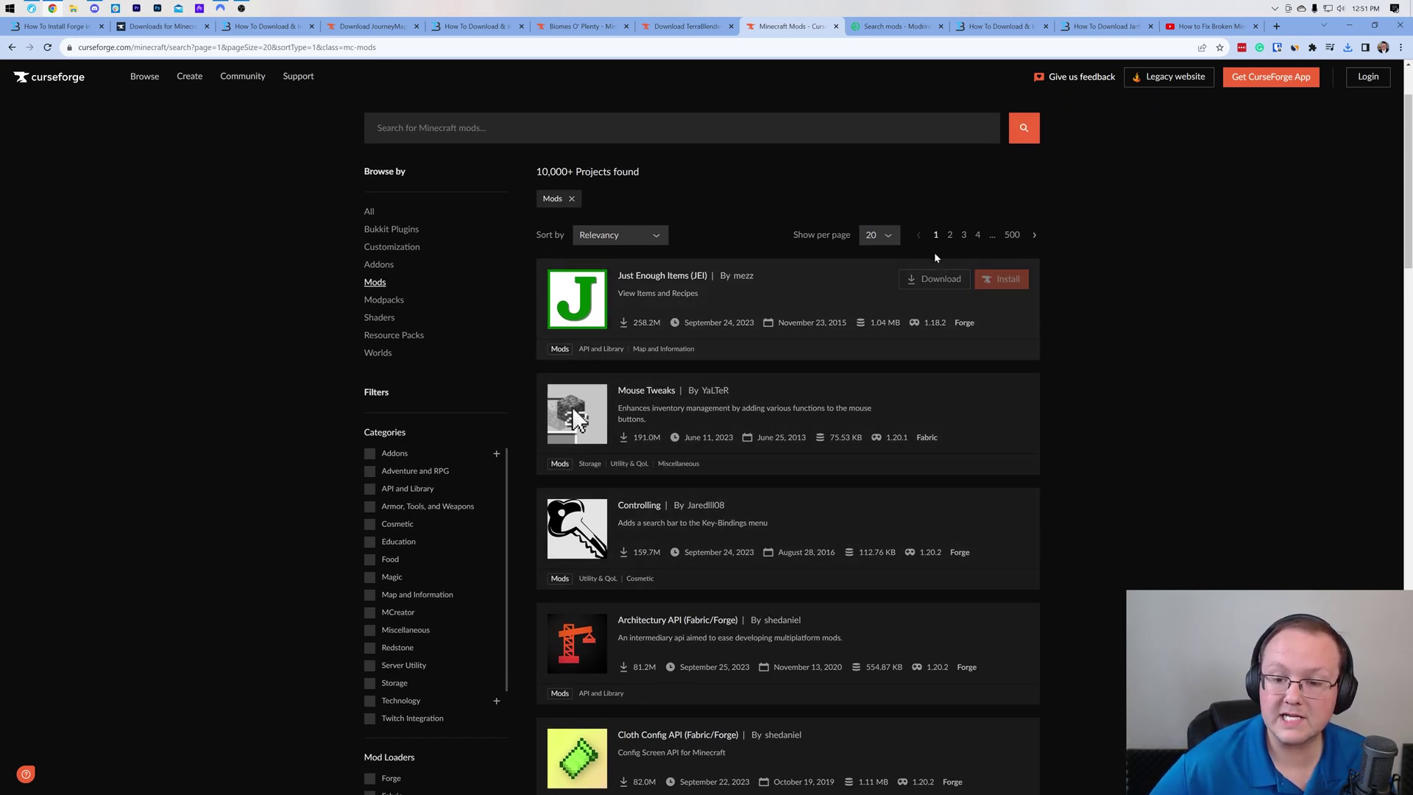
{"action": "left_click", "coordinate": [723, 295]}
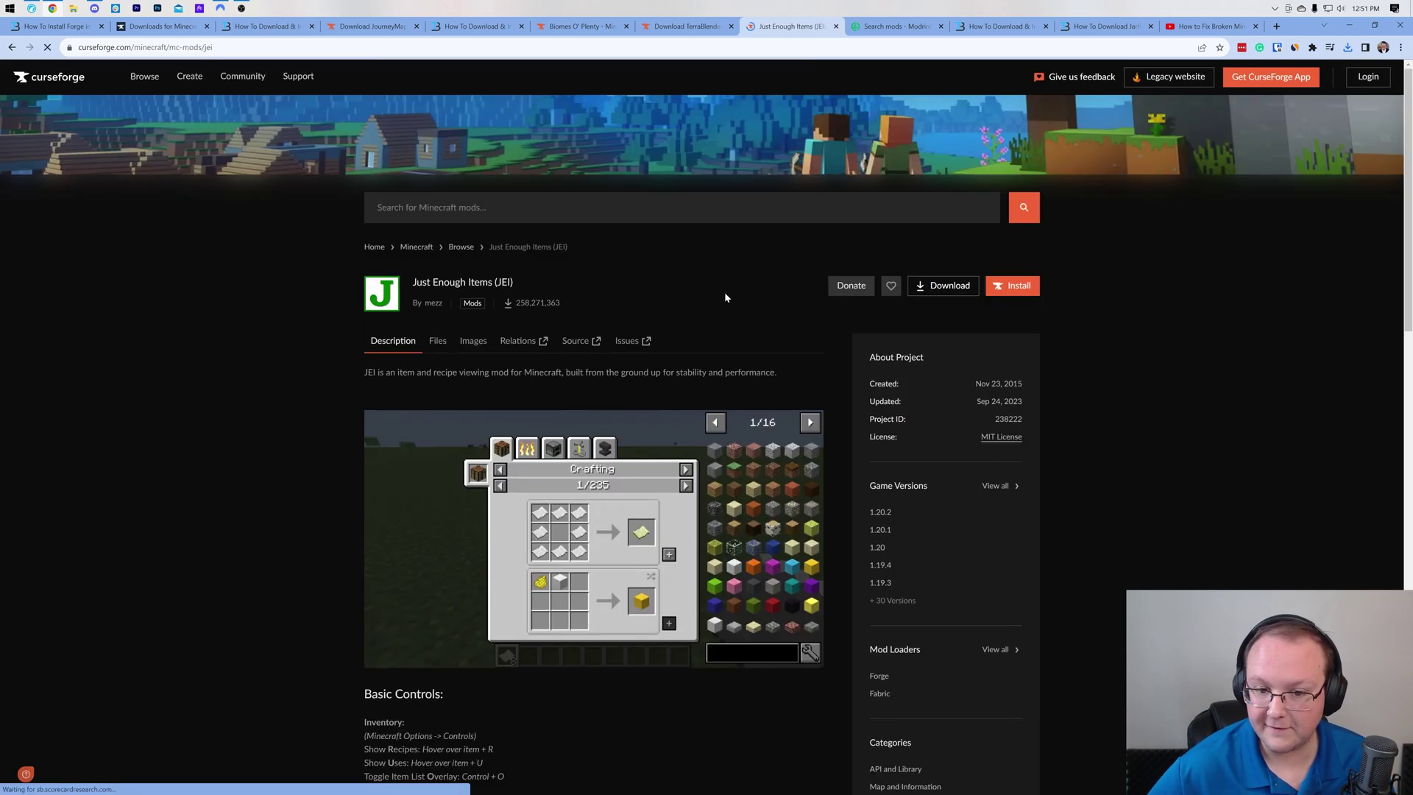
{"action": "left_click", "coordinate": [440, 341]}
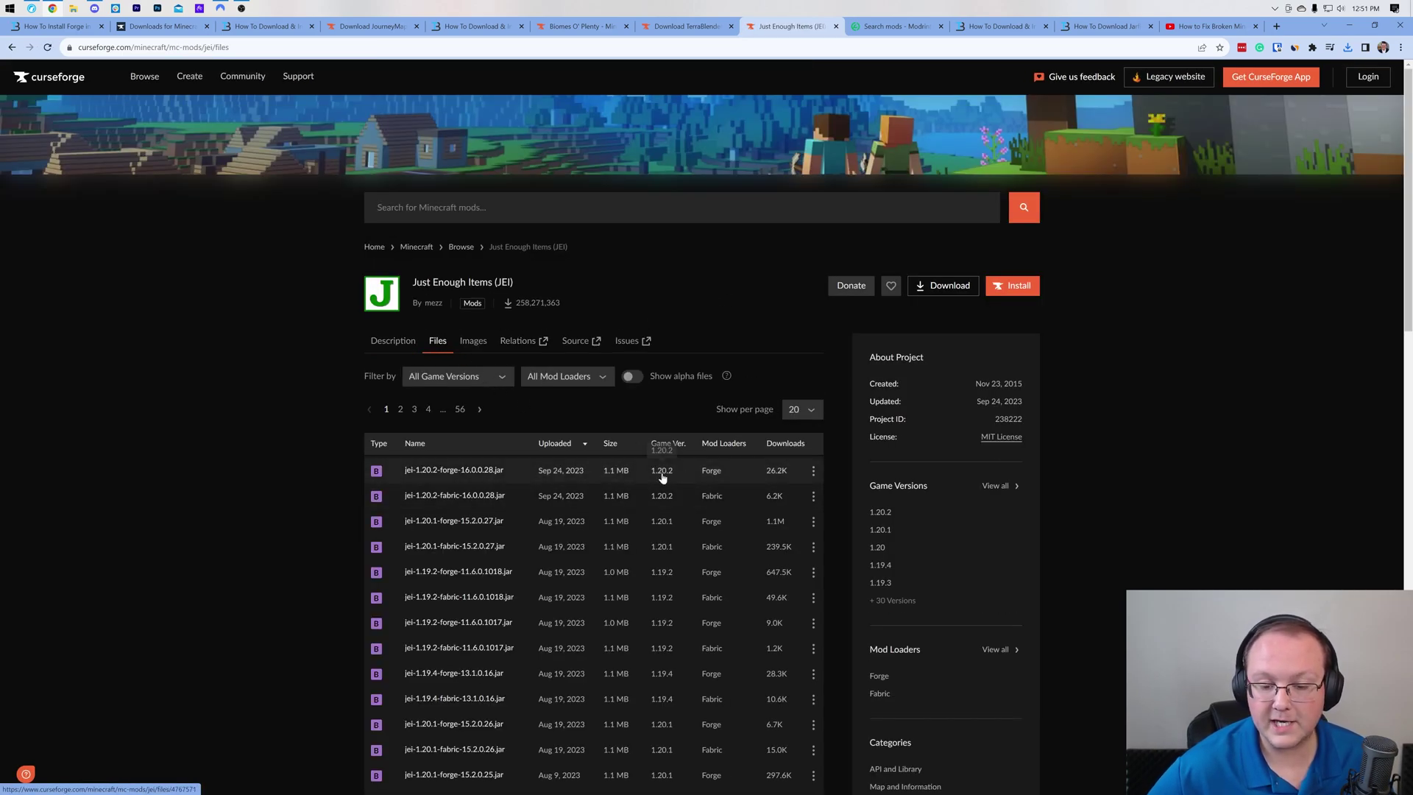
{"action": "key", "text": "alt+Left"}
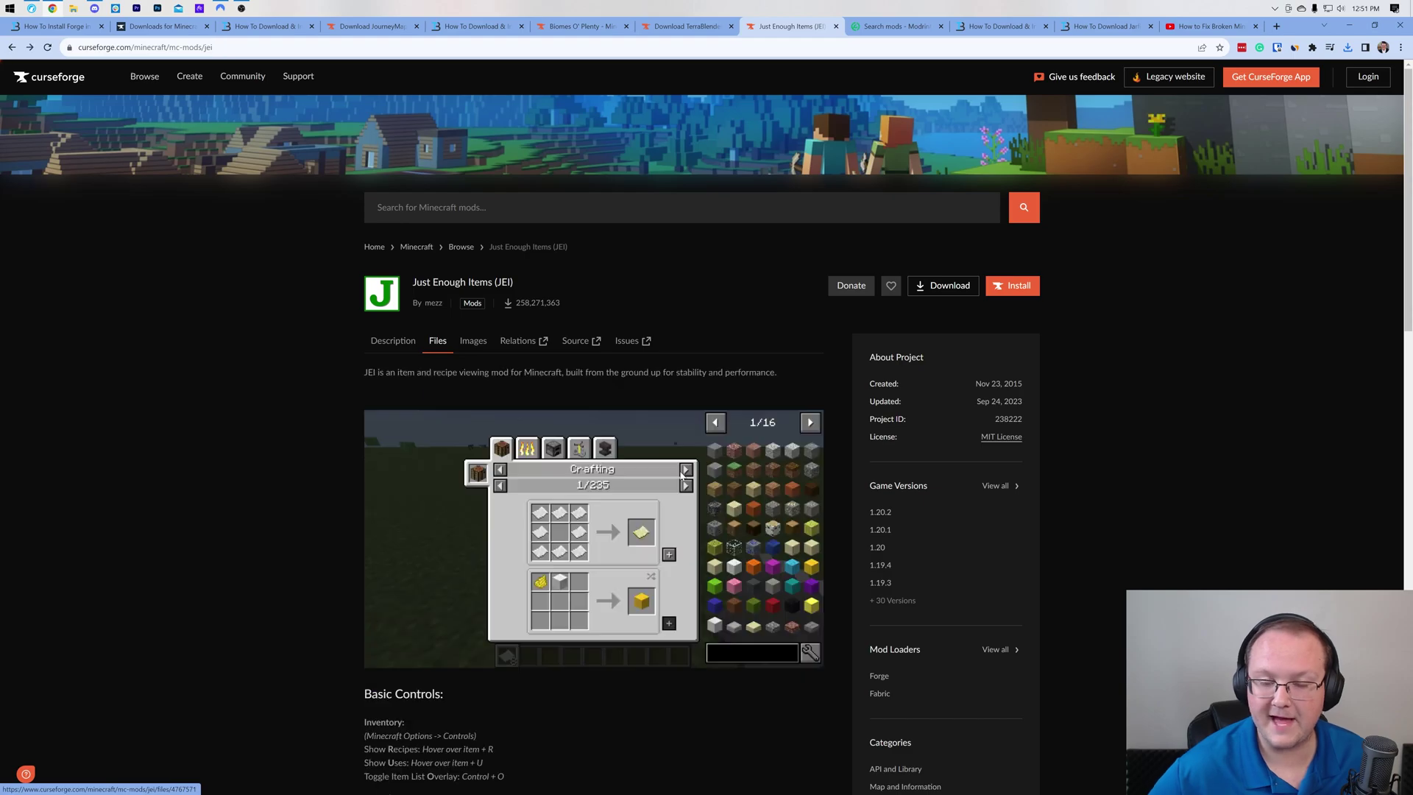
{"action": "key", "text": "alt+Left"}
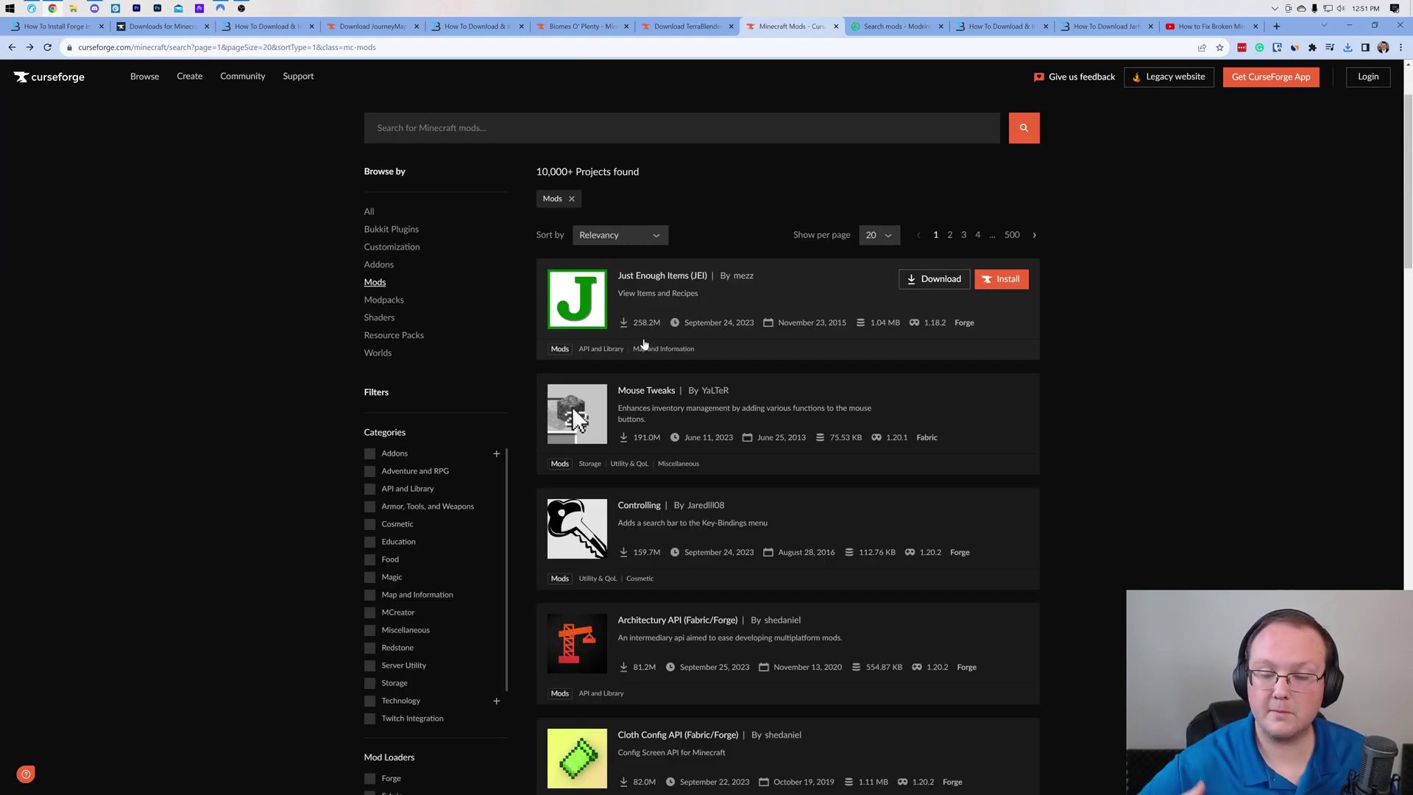
Filter the Modrinth mods list by the Forge loader and Minecraft version 1.20.2
{"action": "left_click", "coordinate": [884, 30]}
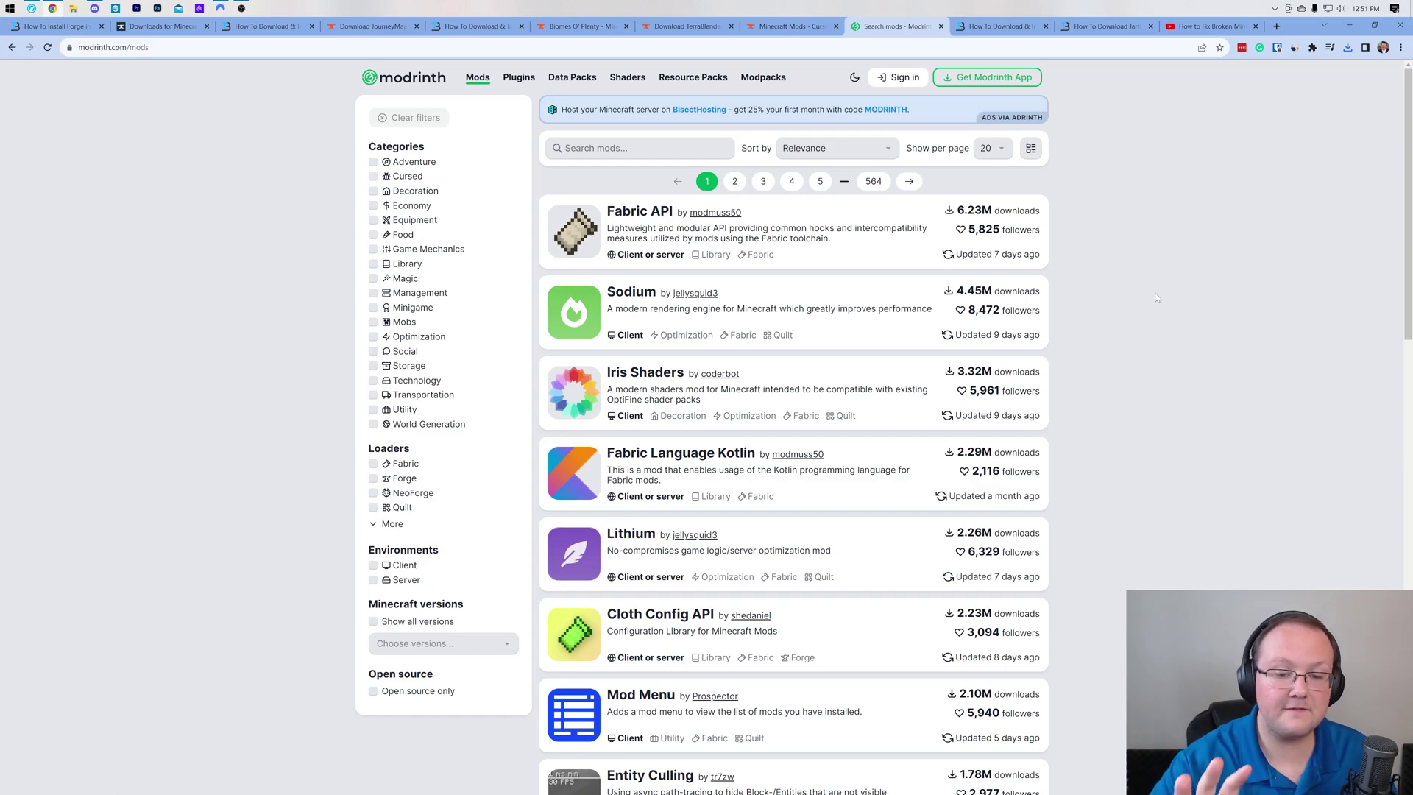
{"action": "left_click", "coordinate": [390, 483]}
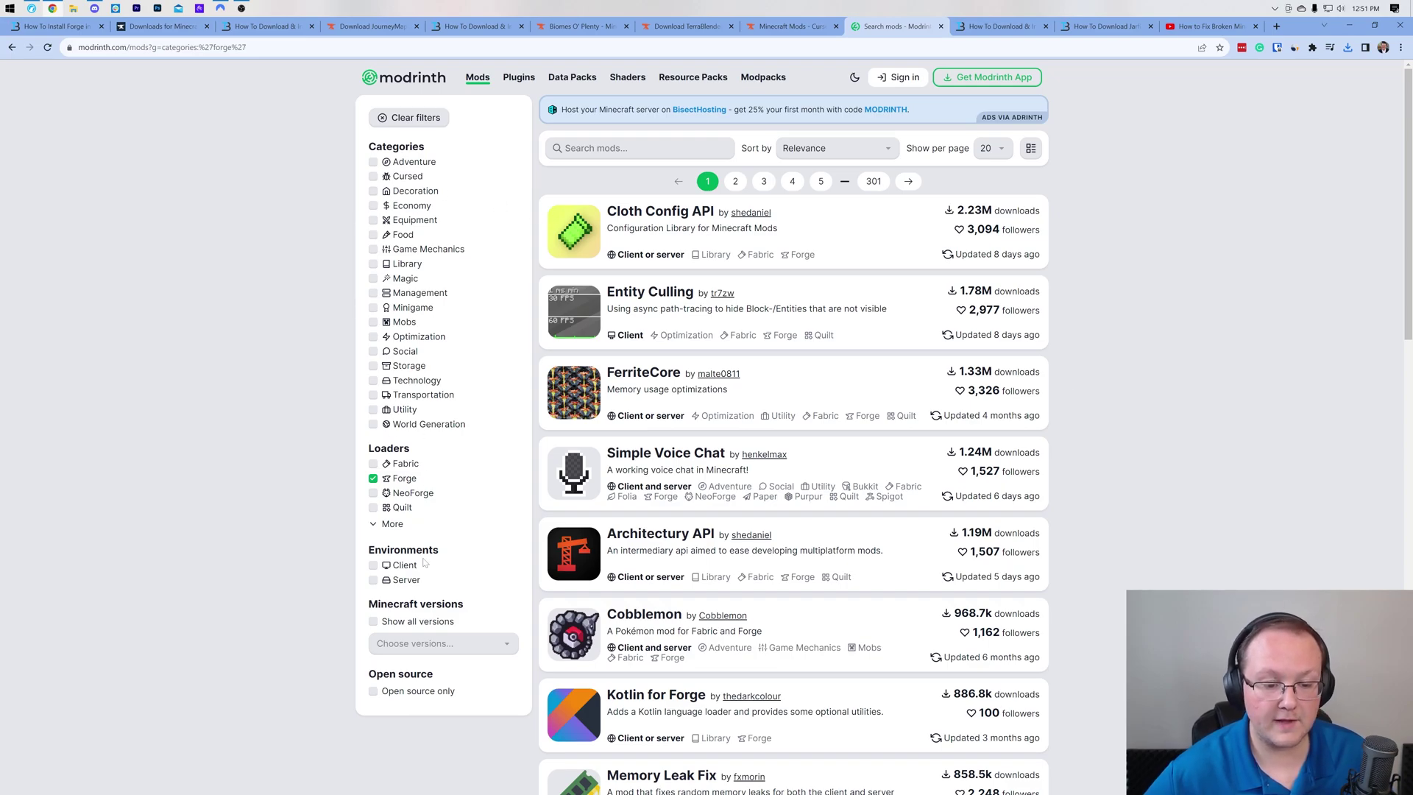
{"action": "left_click", "coordinate": [434, 643]}
{"action": "left_click", "coordinate": [410, 482]}
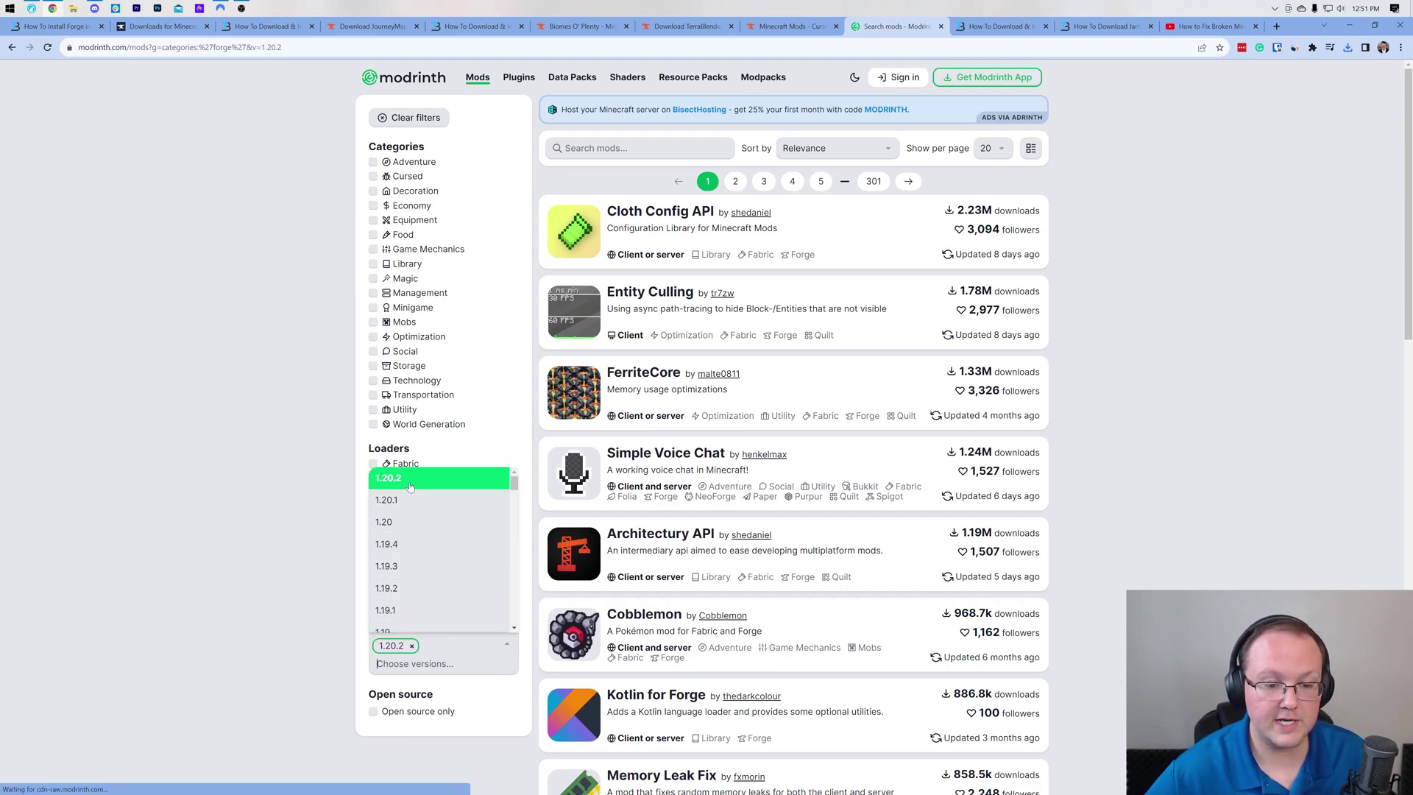
{"action": "left_click", "coordinate": [289, 630]}
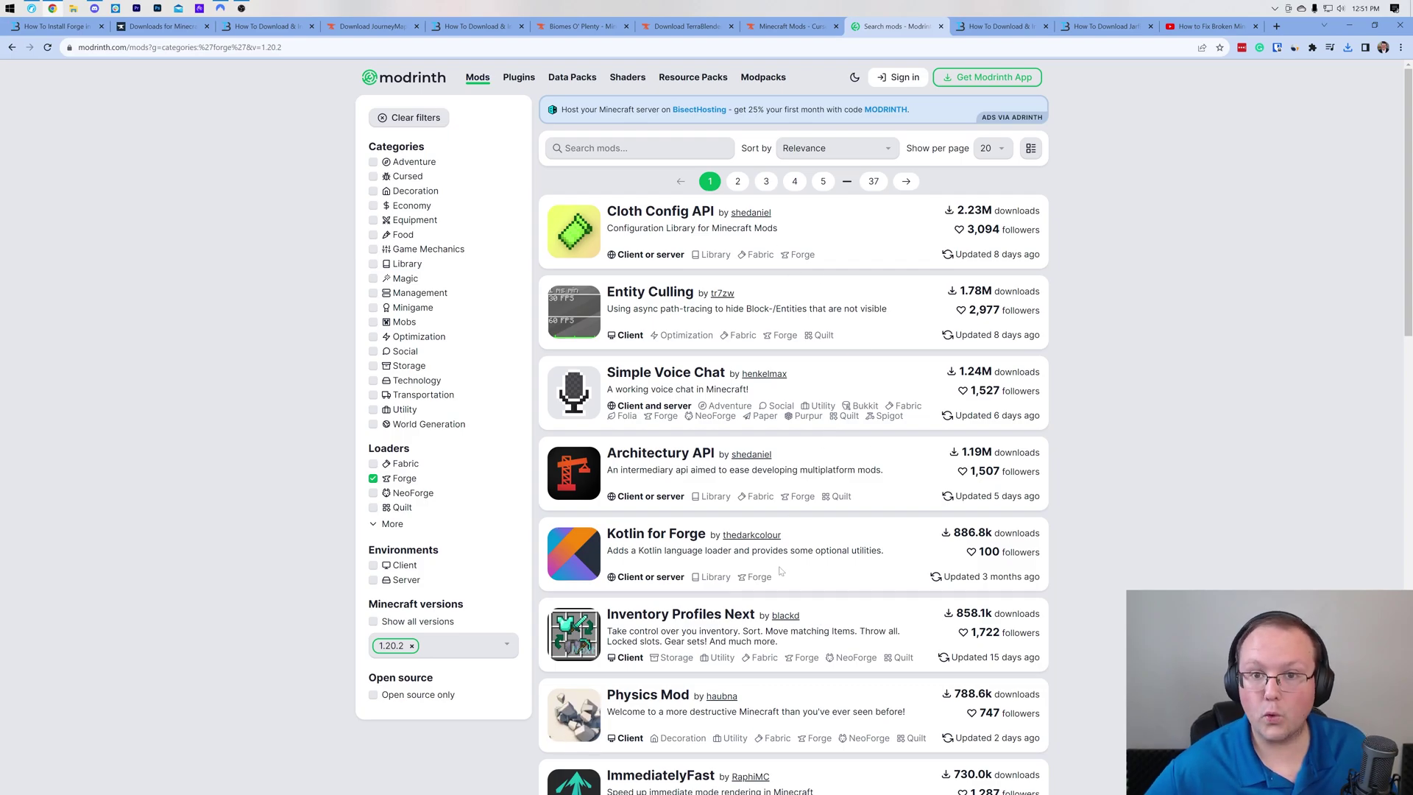
Open Physics Mod from the filtered Modrinth results and view its list of versions
{"action": "scroll", "coordinate": [780, 571], "scroll_direction": "down", "scroll_amount": 3}
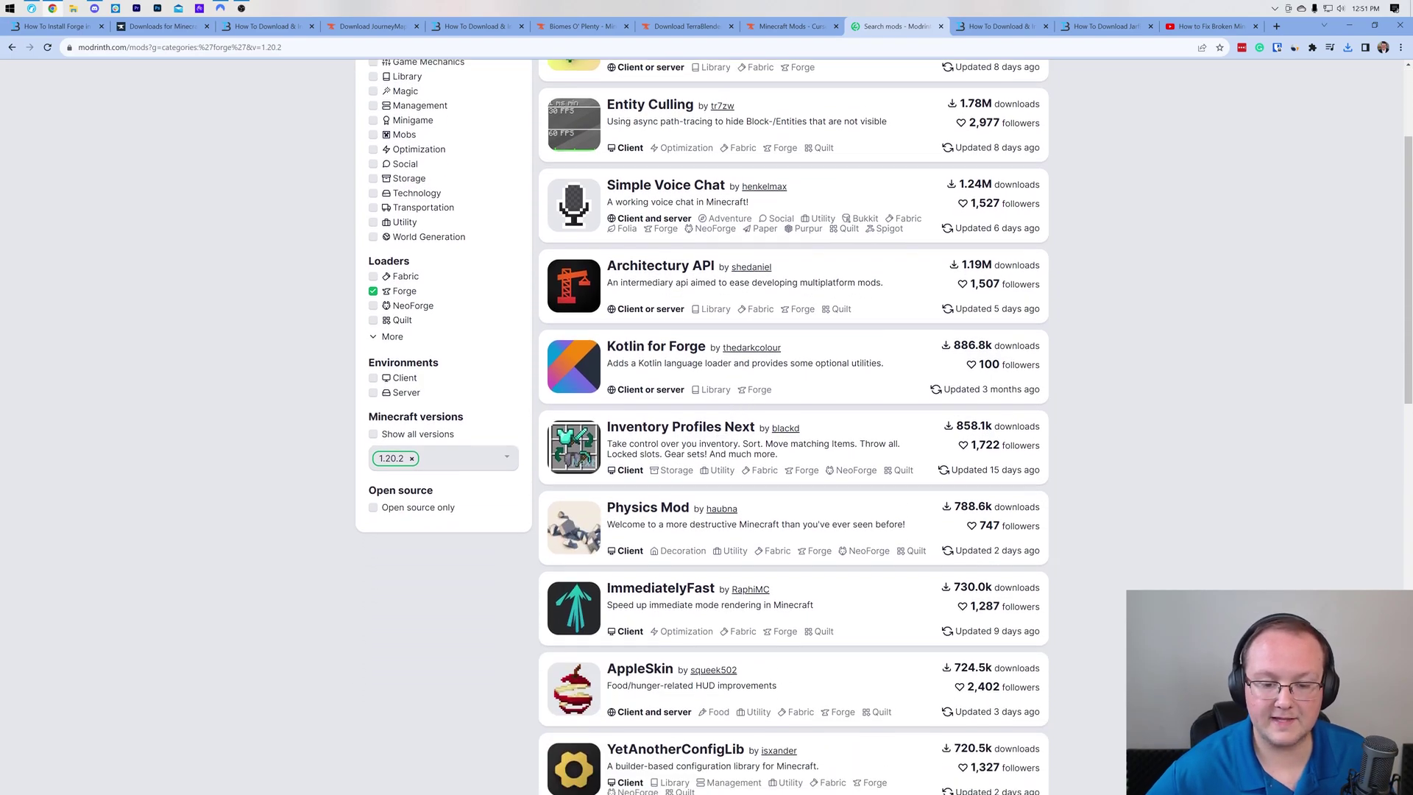
{"action": "left_click", "coordinate": [647, 500]}
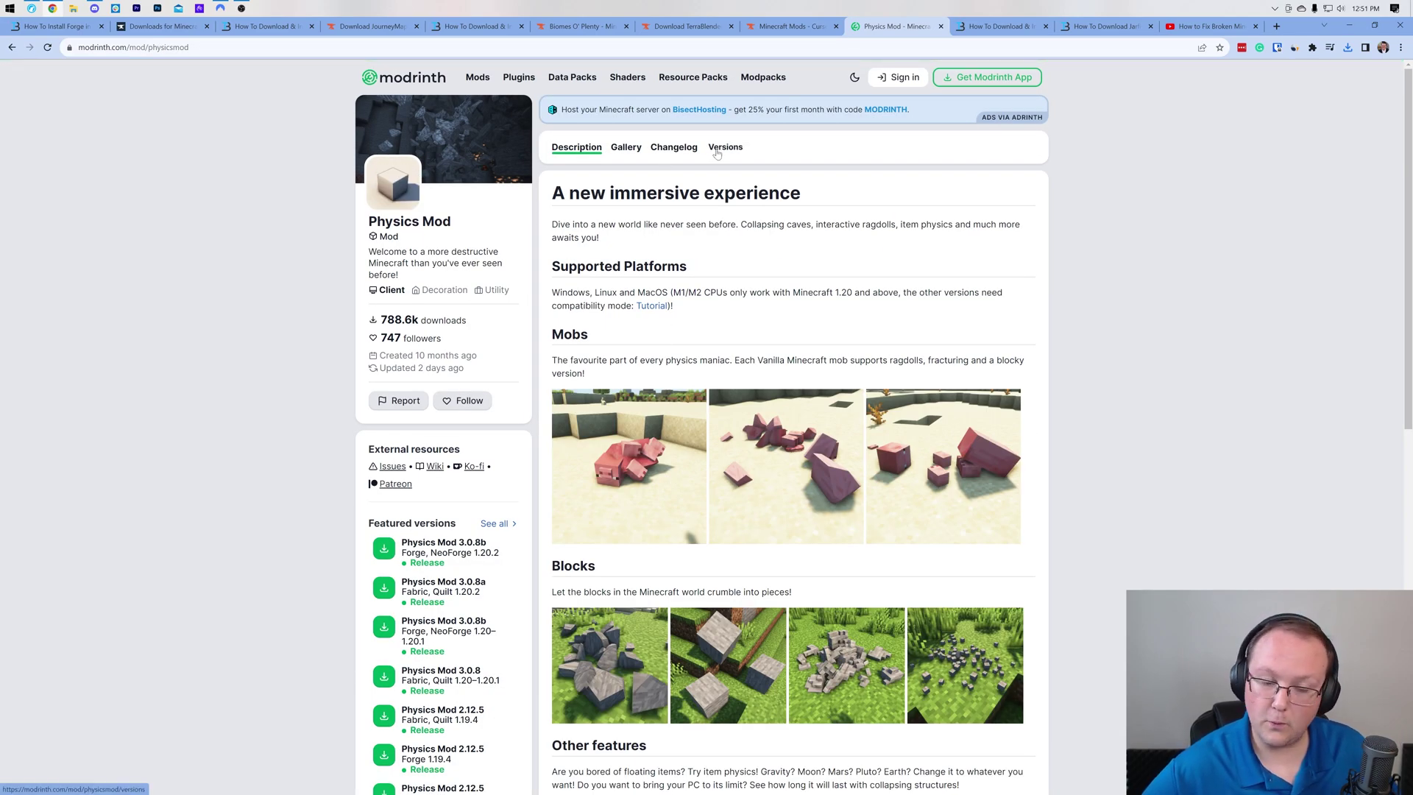
{"action": "left_click", "coordinate": [718, 150]}
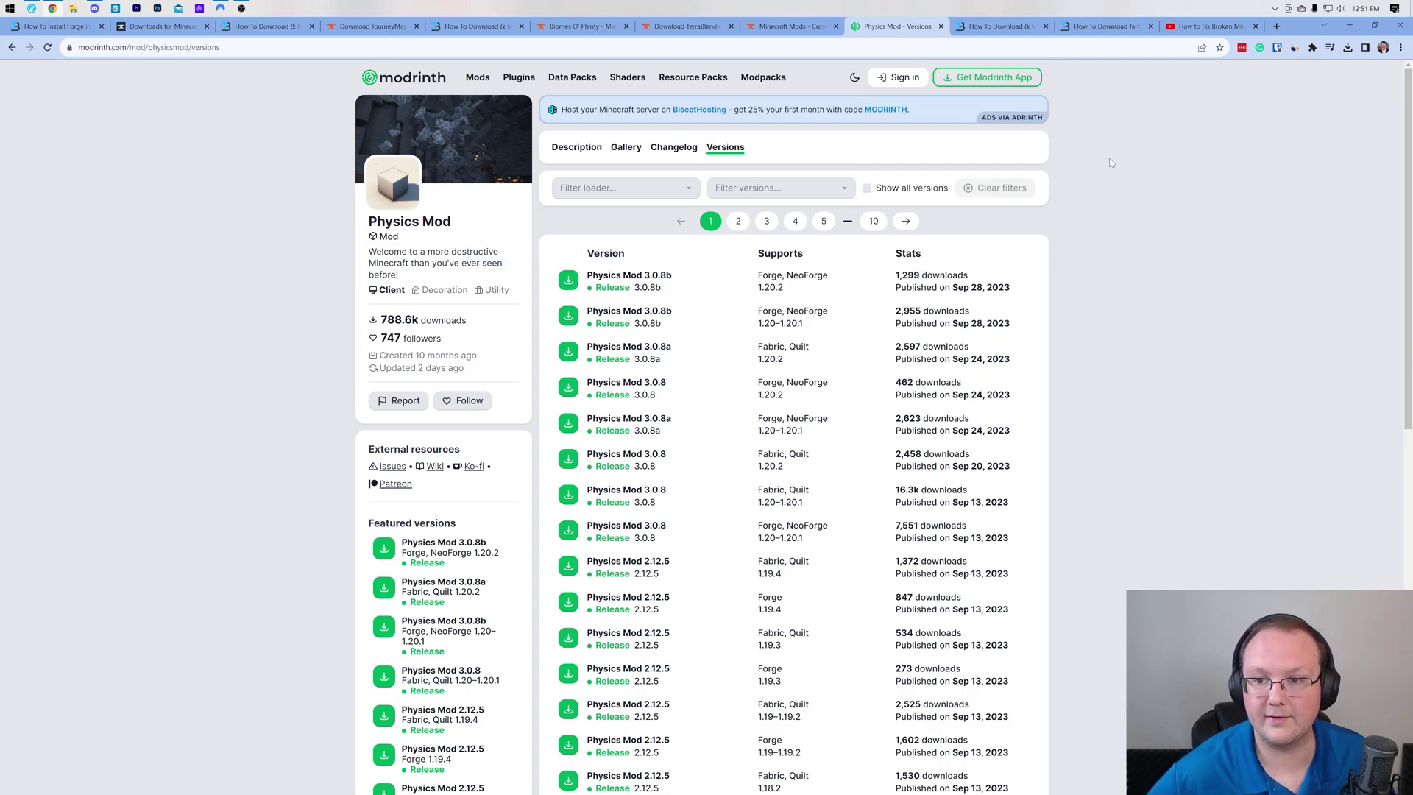
Minimize the browser and move the Forge installer and the three mod files from Downloads to the desktop, placing the installer apart from the mods
{"action": "left_click", "coordinate": [999, 26]}
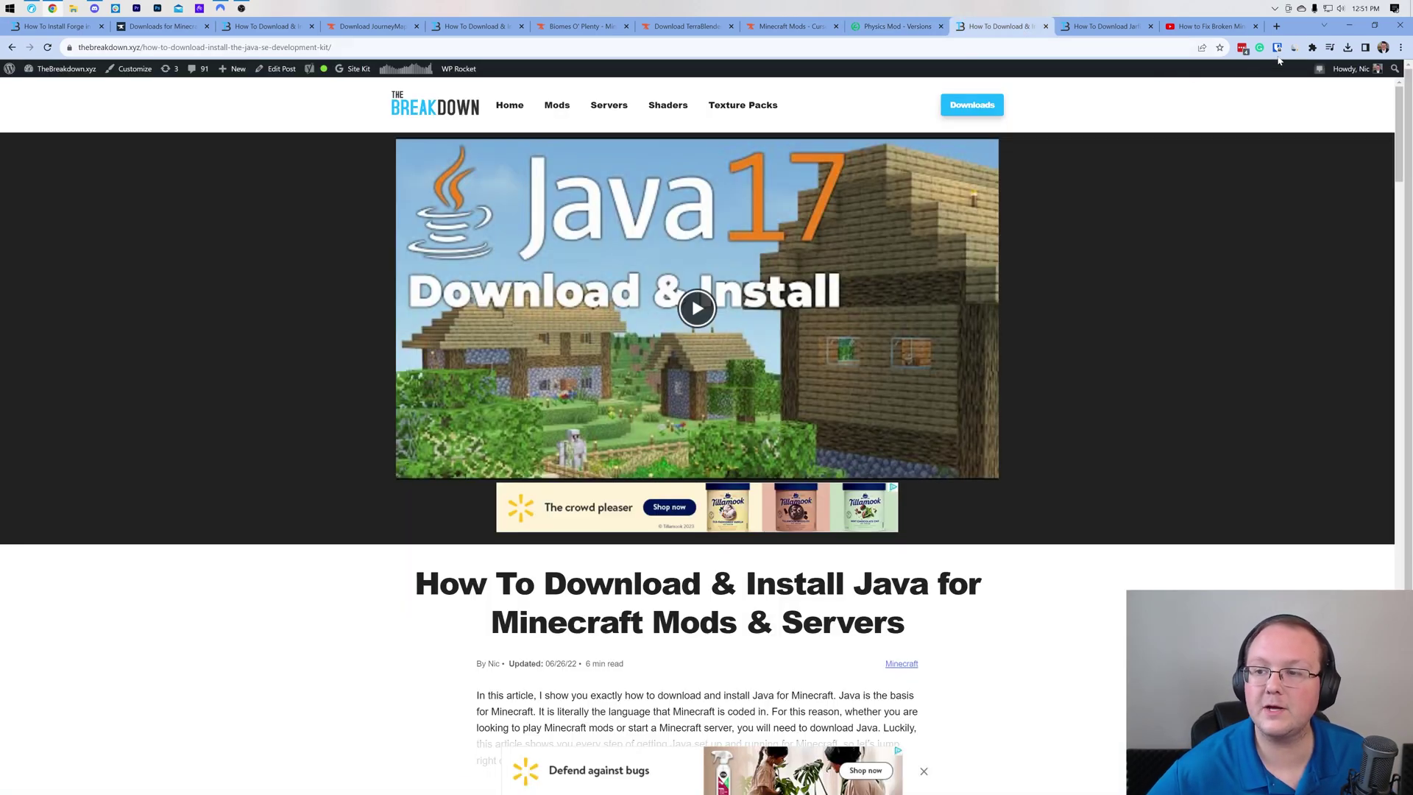
{"action": "left_click", "coordinate": [1347, 27]}
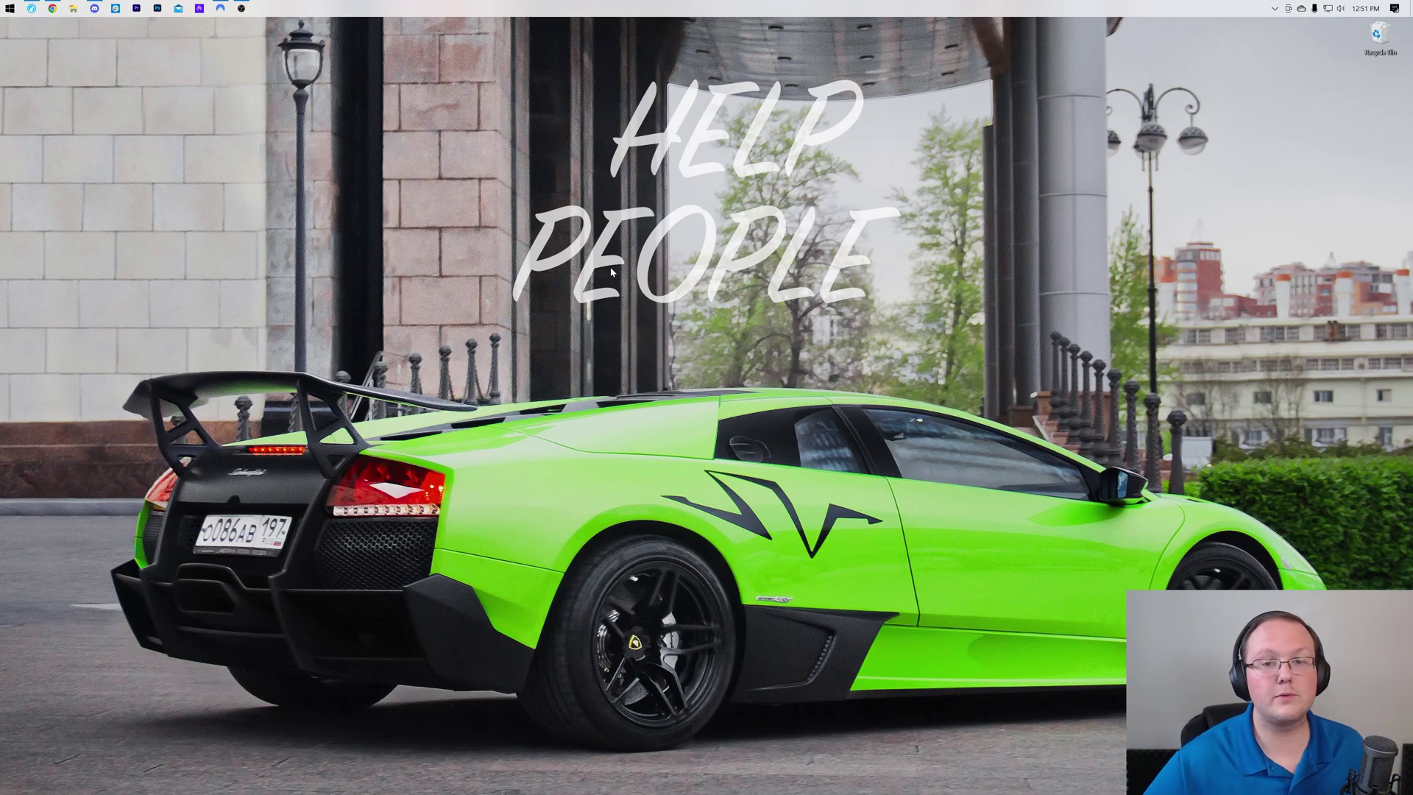
{"action": "left_click", "coordinate": [72, 8]}
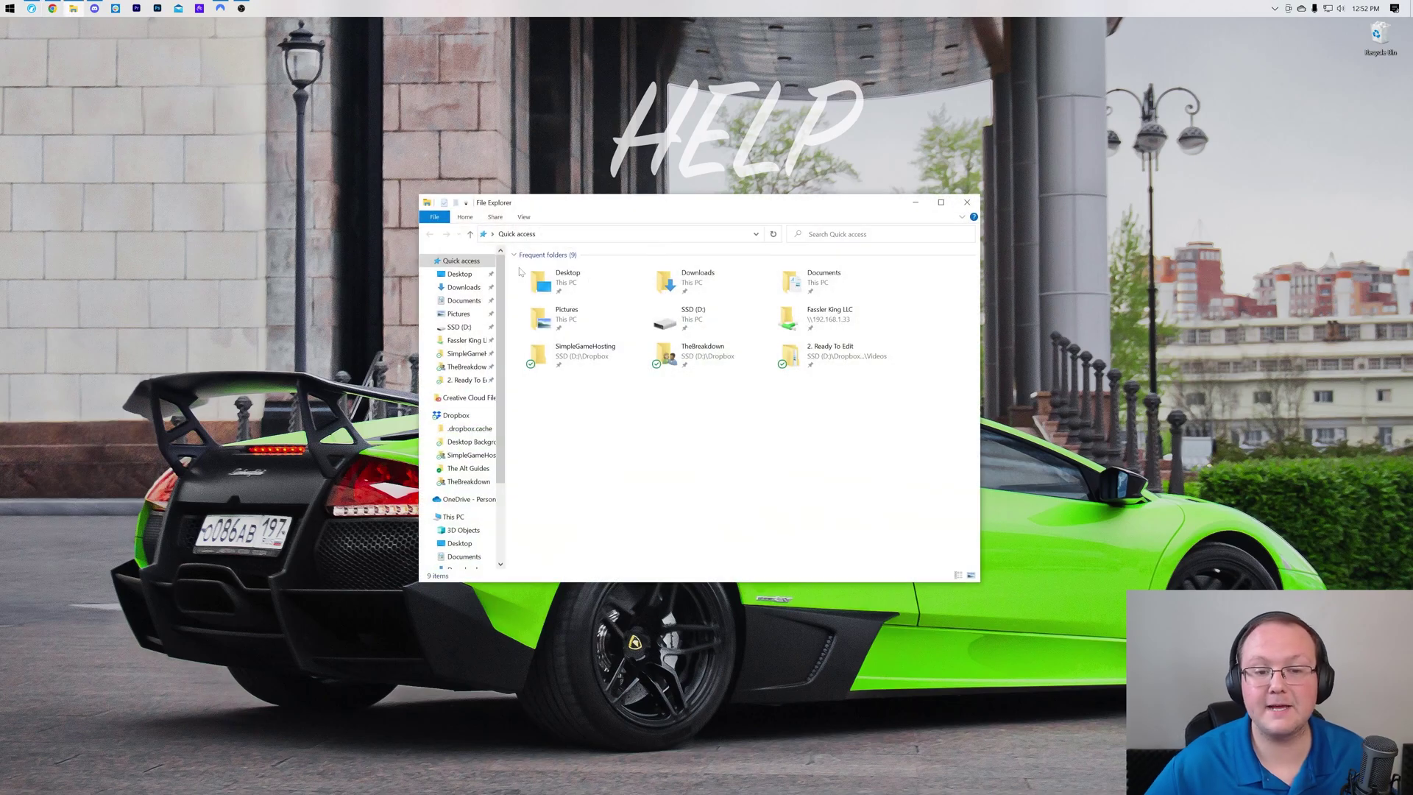
{"action": "double_click", "coordinate": [707, 284]}
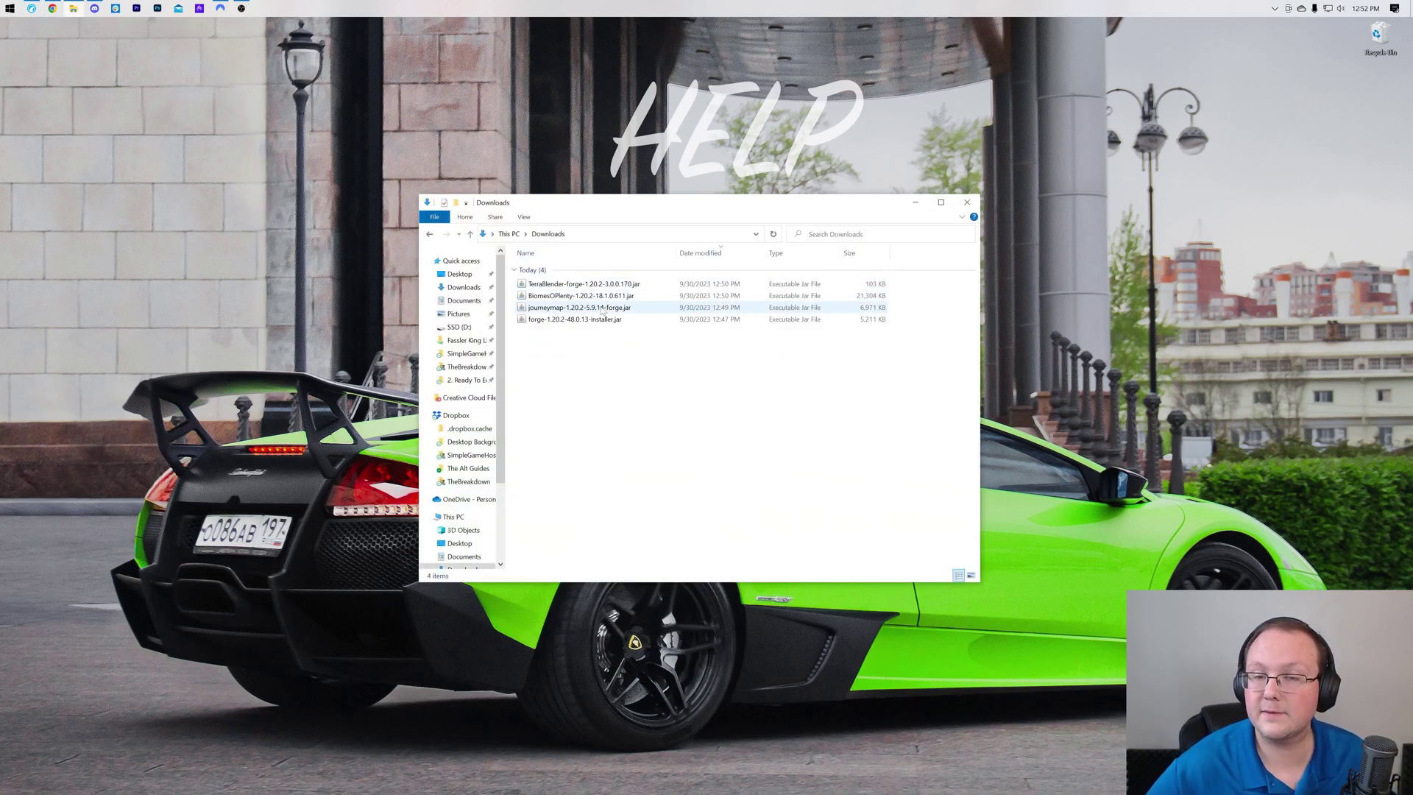
{"action": "left_click_drag", "start_coordinate": [598, 335], "coordinate": [480, 121]}
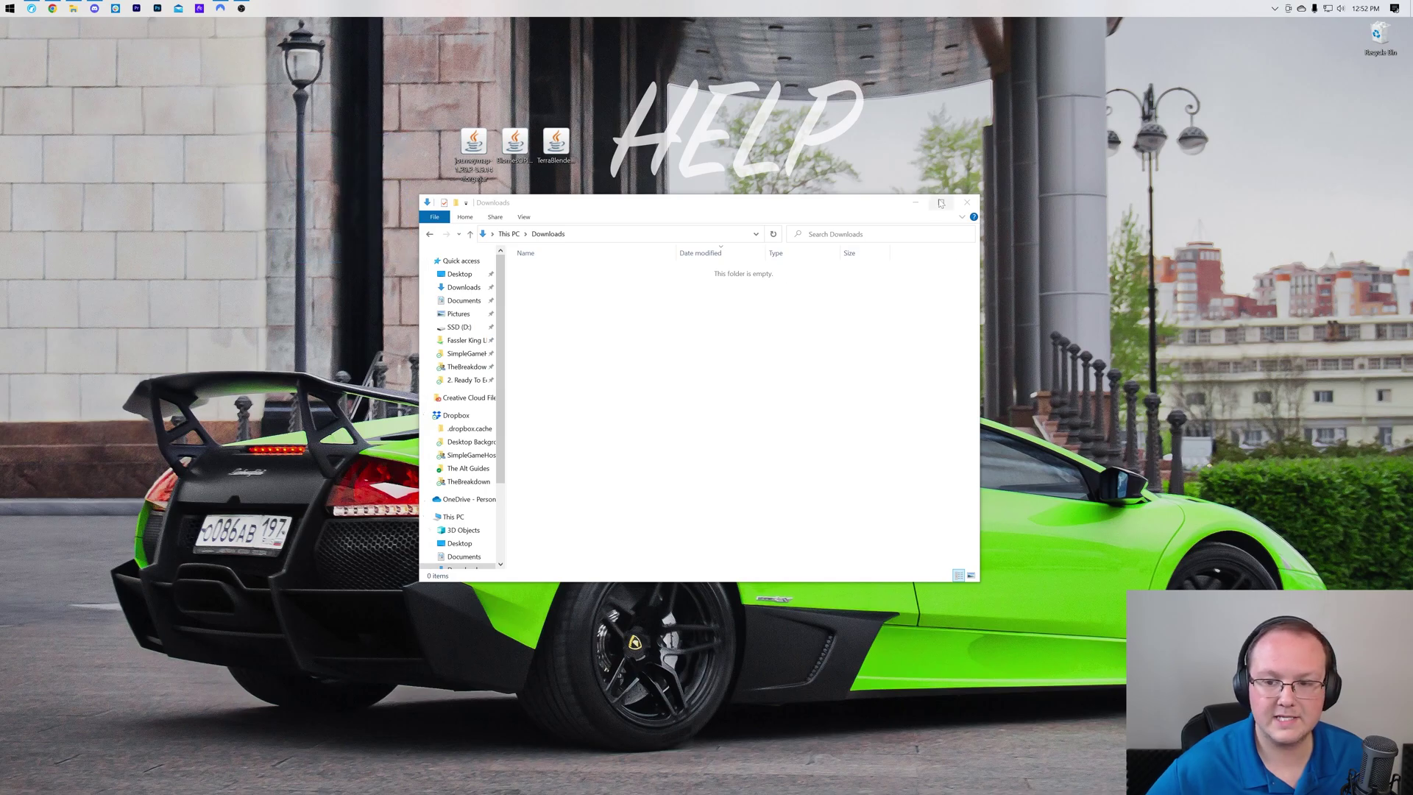
{"action": "left_click", "coordinate": [966, 202]}
{"action": "left_click_drag", "start_coordinate": [513, 247], "coordinate": [391, 137]}
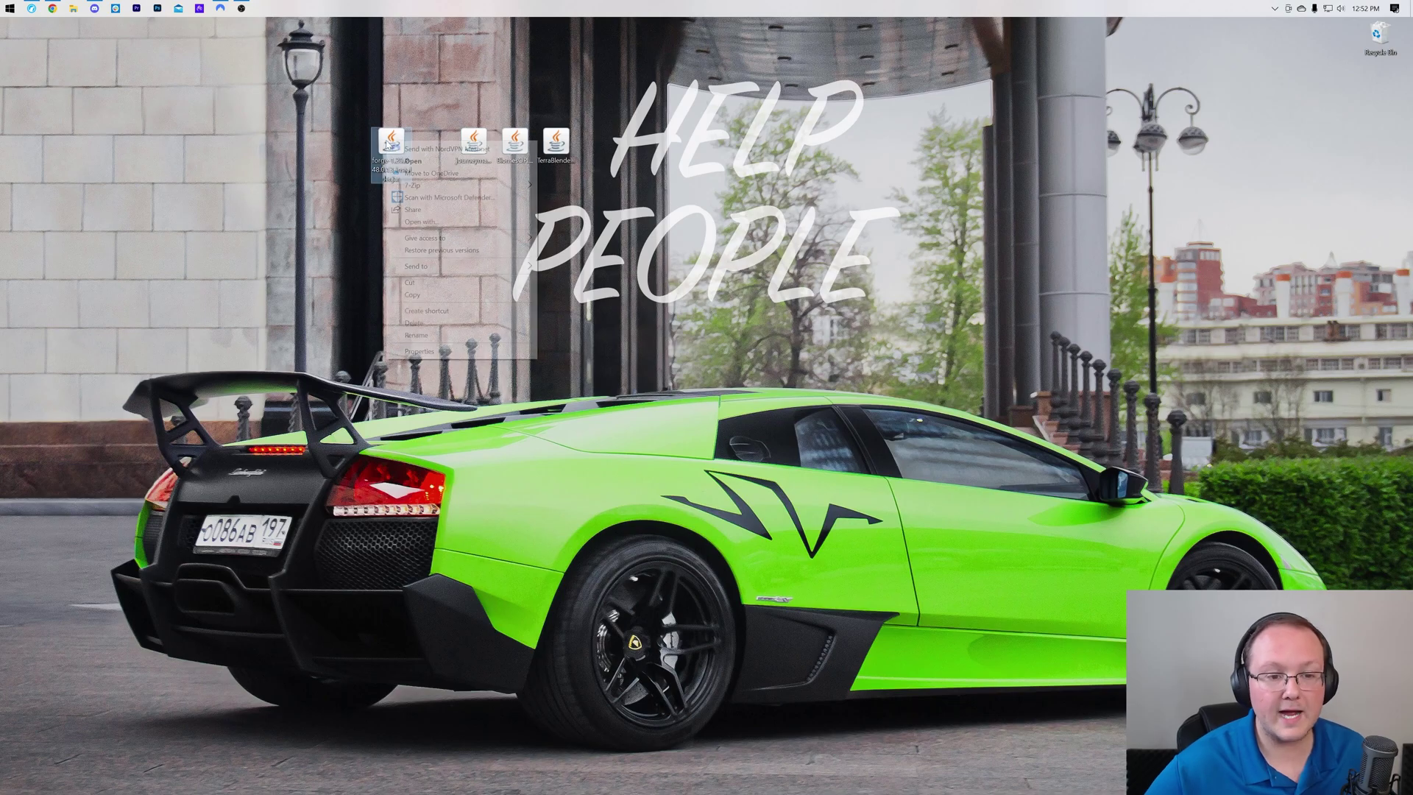
{"action": "right_click", "coordinate": [386, 141]}
{"action": "left_click", "coordinate": [453, 224]}
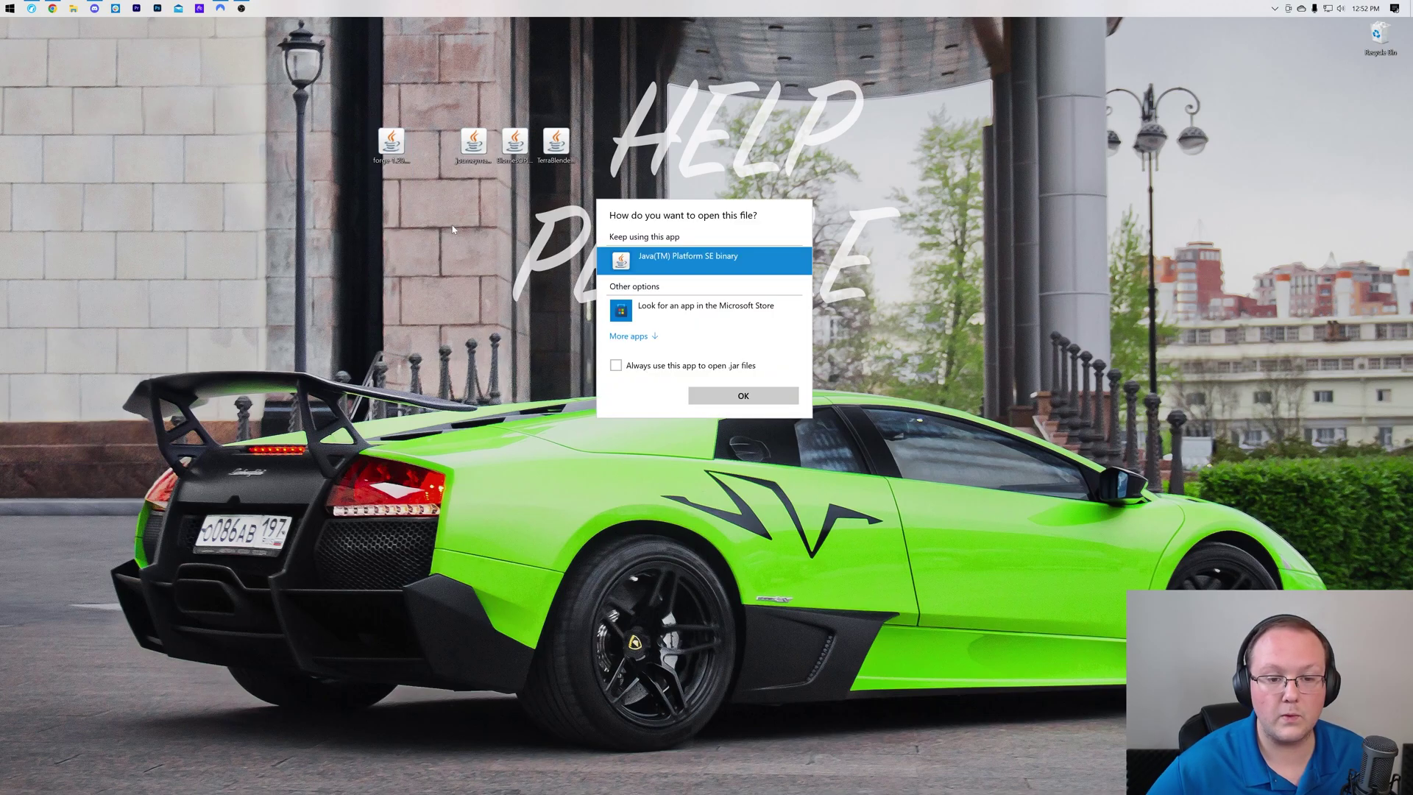
{"action": "left_click", "coordinate": [769, 394]}
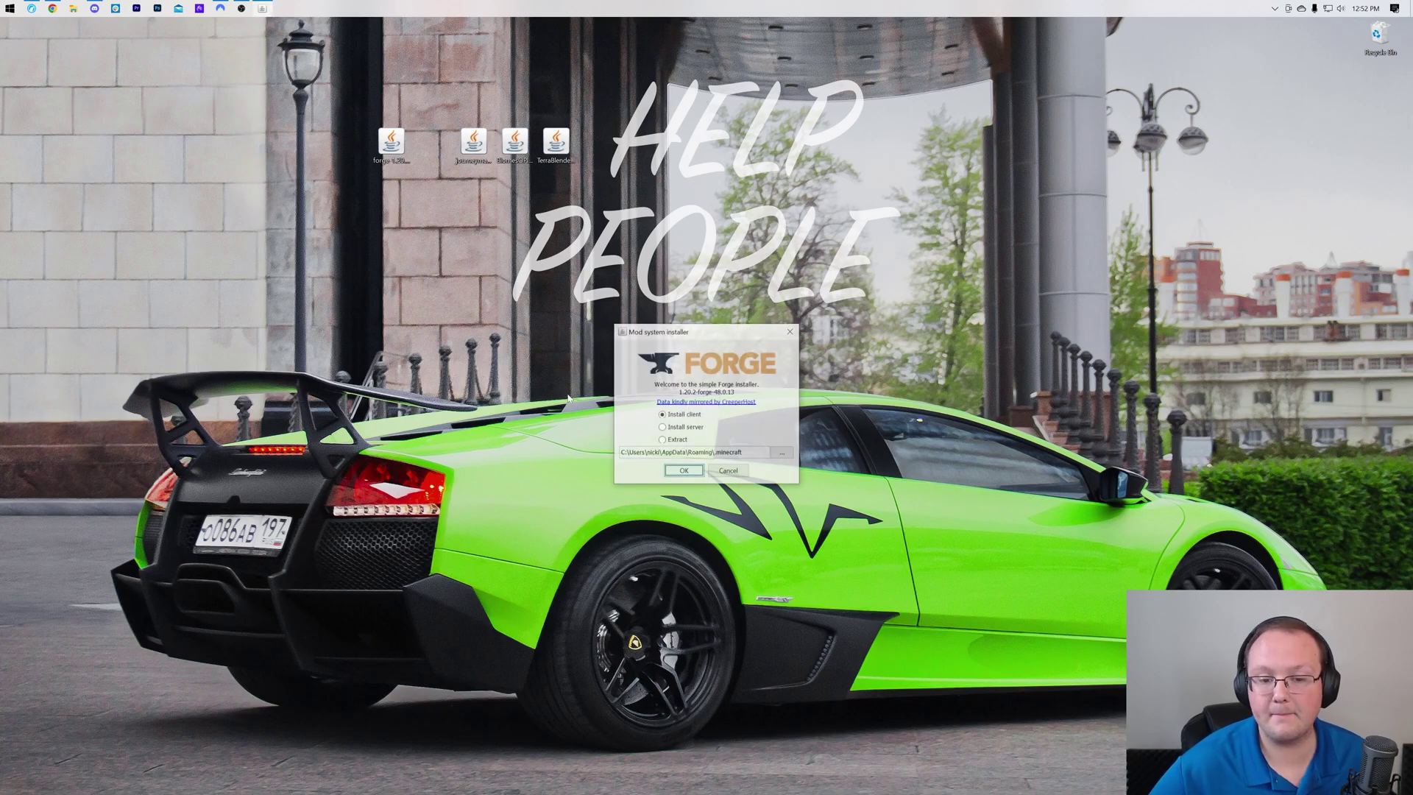
{"action": "left_click", "coordinate": [792, 332]}
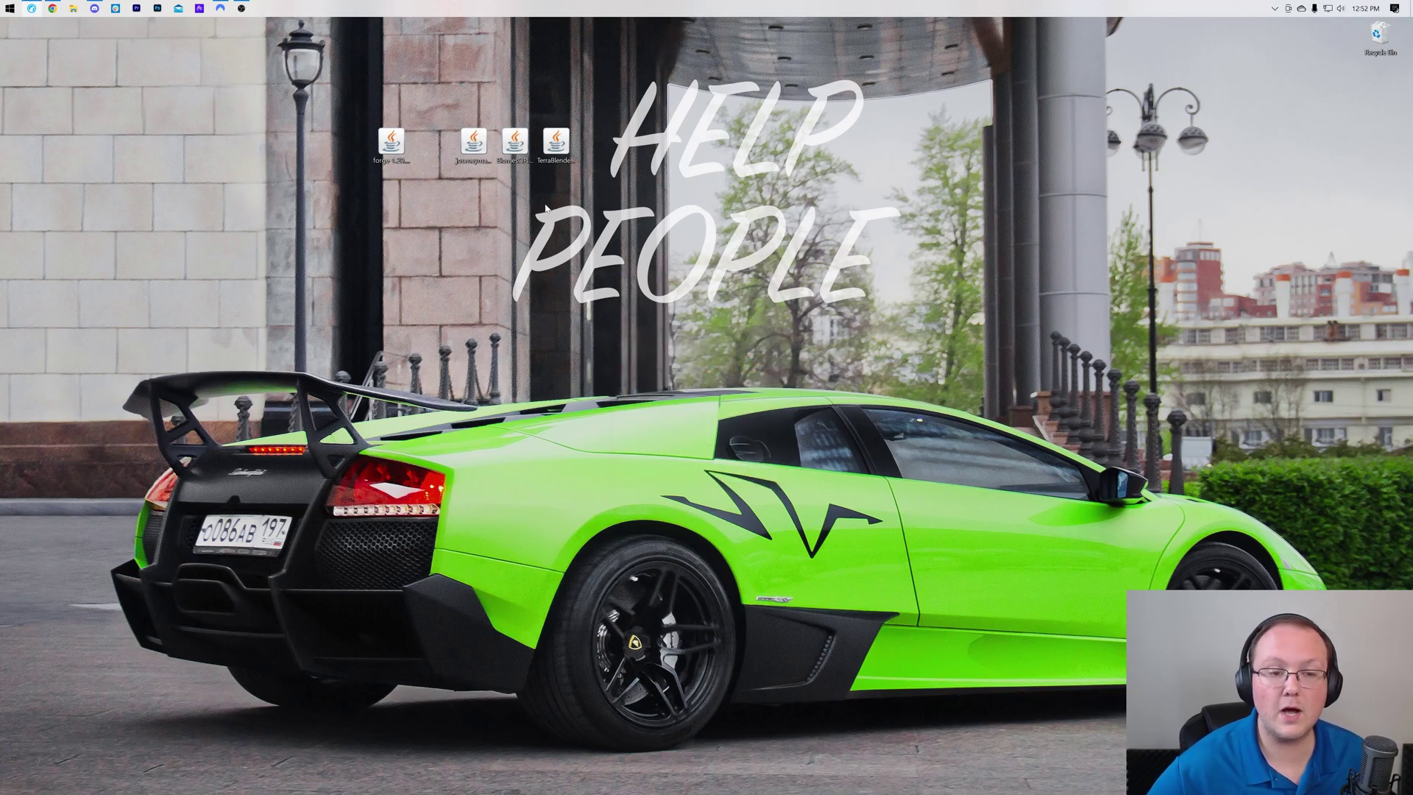
Look over the browser guides on installing Java and repairing .jar files with Jarfix, then return to the desktop
{"action": "left_click", "coordinate": [53, 8]}
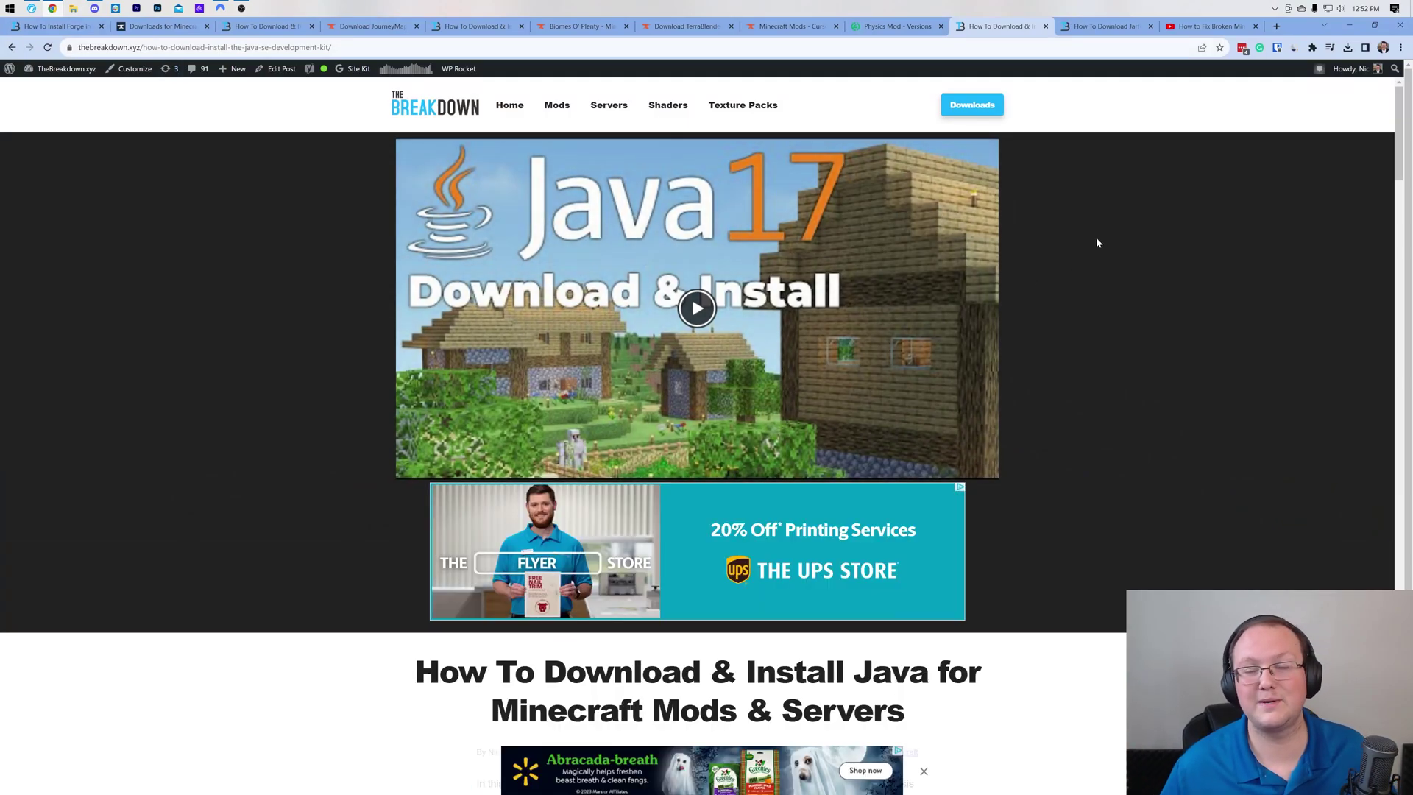
{"action": "scroll", "coordinate": [1032, 285], "scroll_direction": "down", "scroll_amount": 8}
{"action": "scroll", "coordinate": [508, 298], "scroll_direction": "down", "scroll_amount": 4}
{"action": "scroll", "coordinate": [551, 305], "scroll_direction": "up", "scroll_amount": 12}
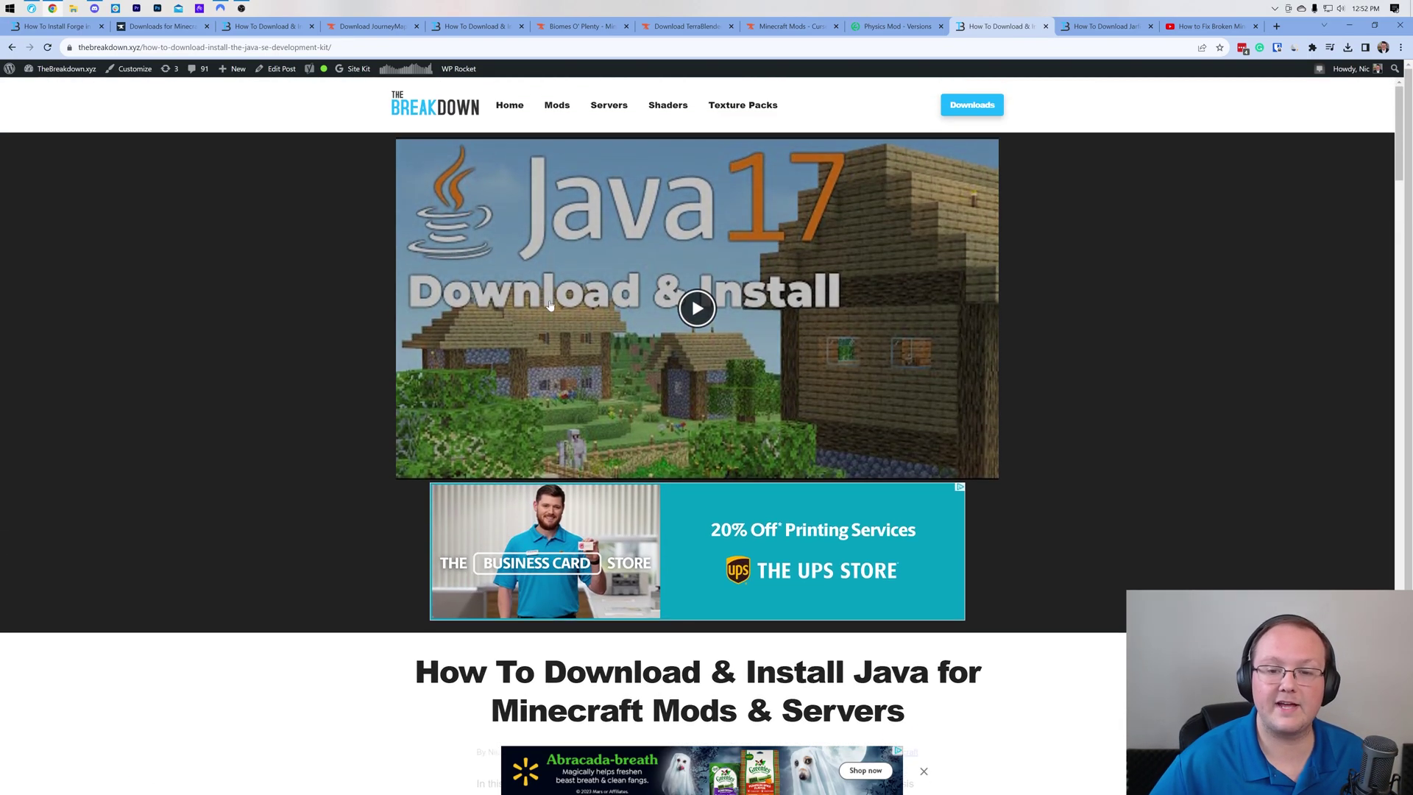
{"action": "left_click", "coordinate": [1102, 26]}
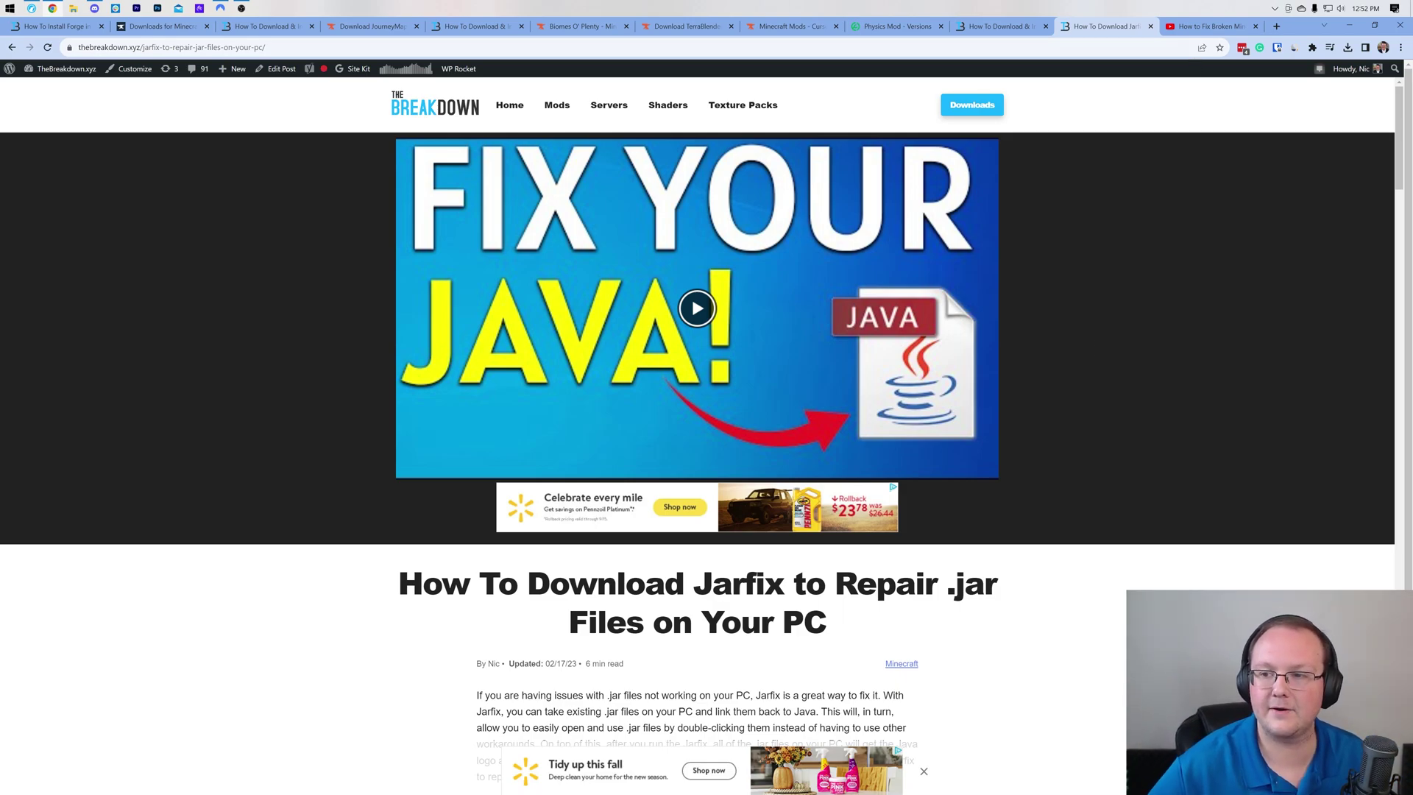
{"action": "left_click", "coordinate": [1211, 26]}
{"action": "left_click", "coordinate": [1361, 30]}
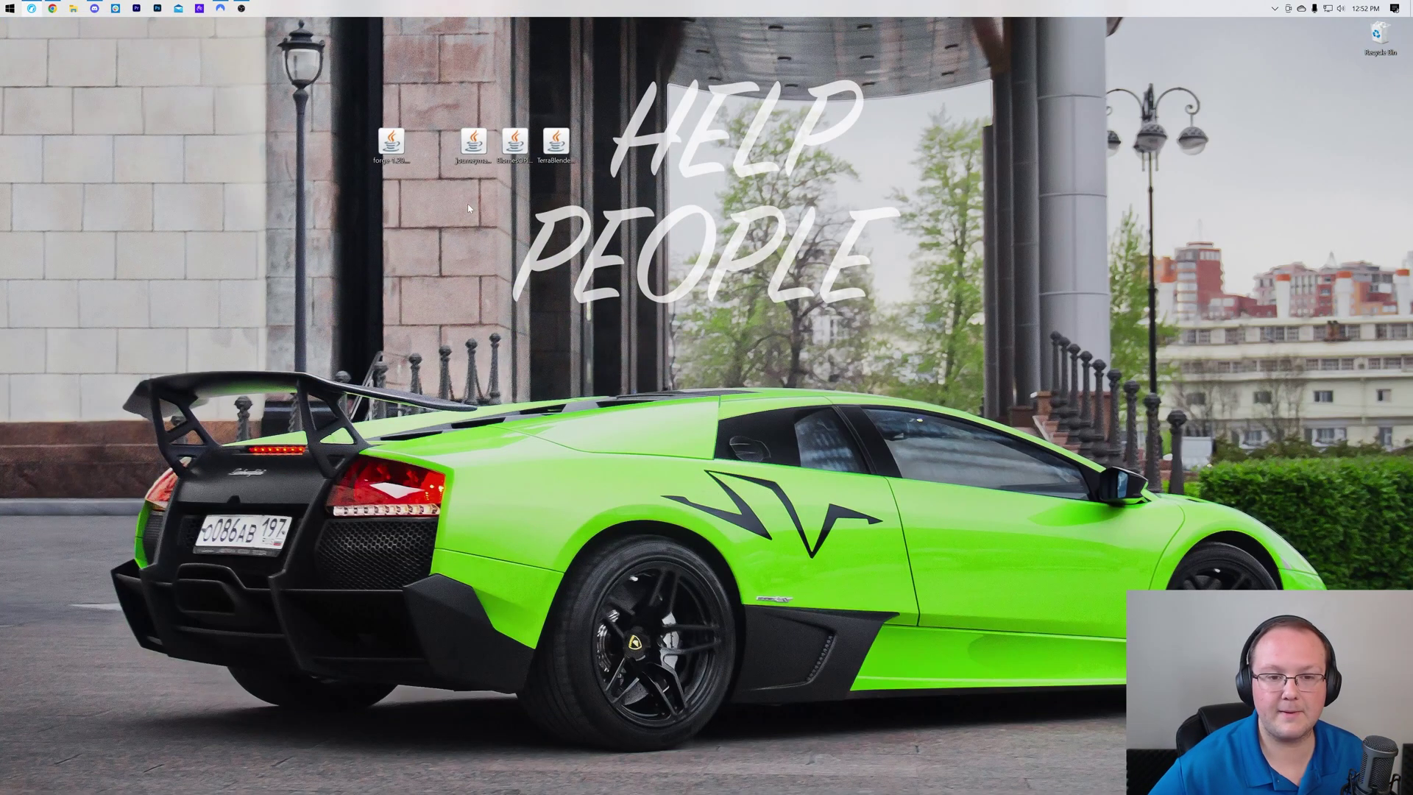
Run the Forge installer from the desktop with Java(TM) Platform SE binary and install the 1.20.2 Forge client
{"action": "left_click", "coordinate": [379, 151]}
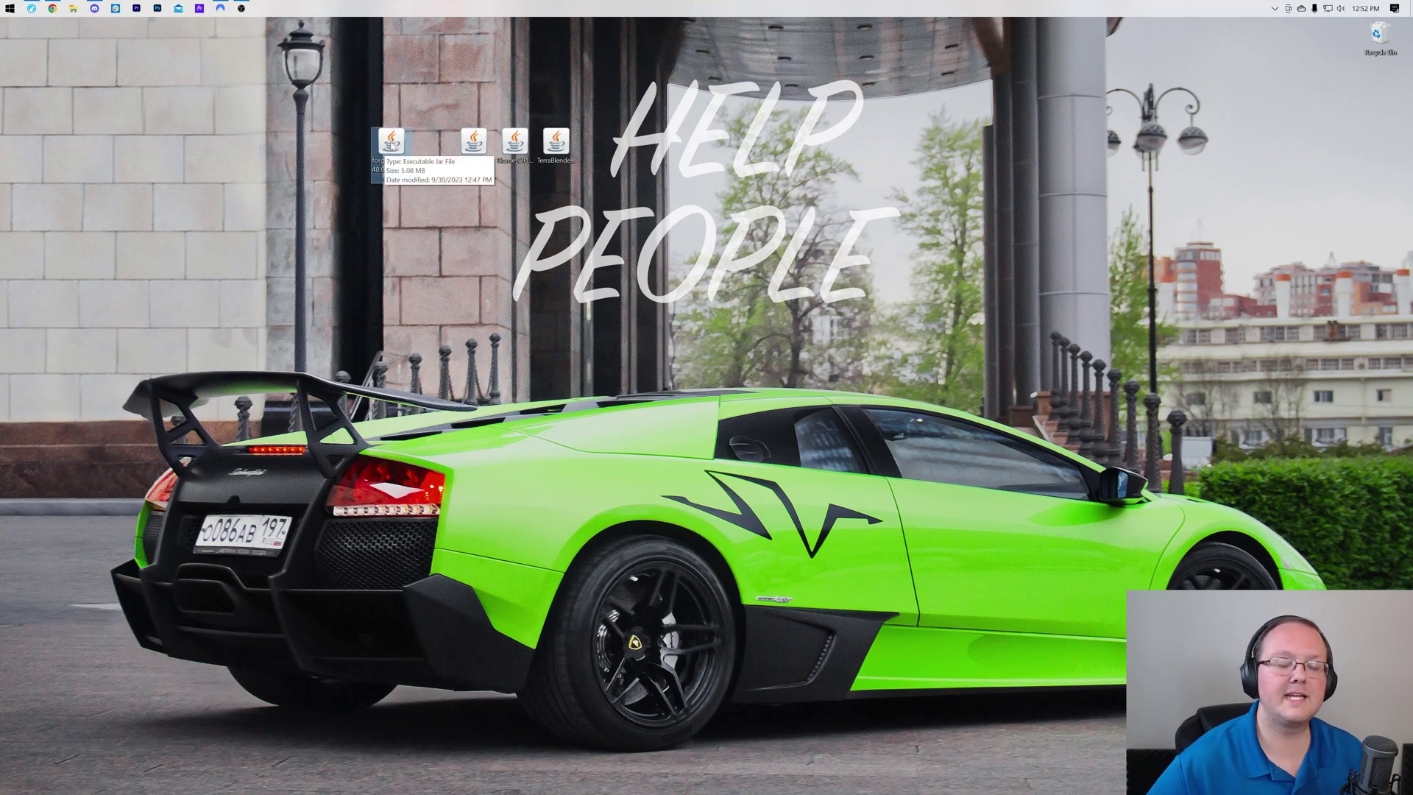
{"action": "double_click", "coordinate": [385, 147]}
{"action": "right_click", "coordinate": [390, 144]}
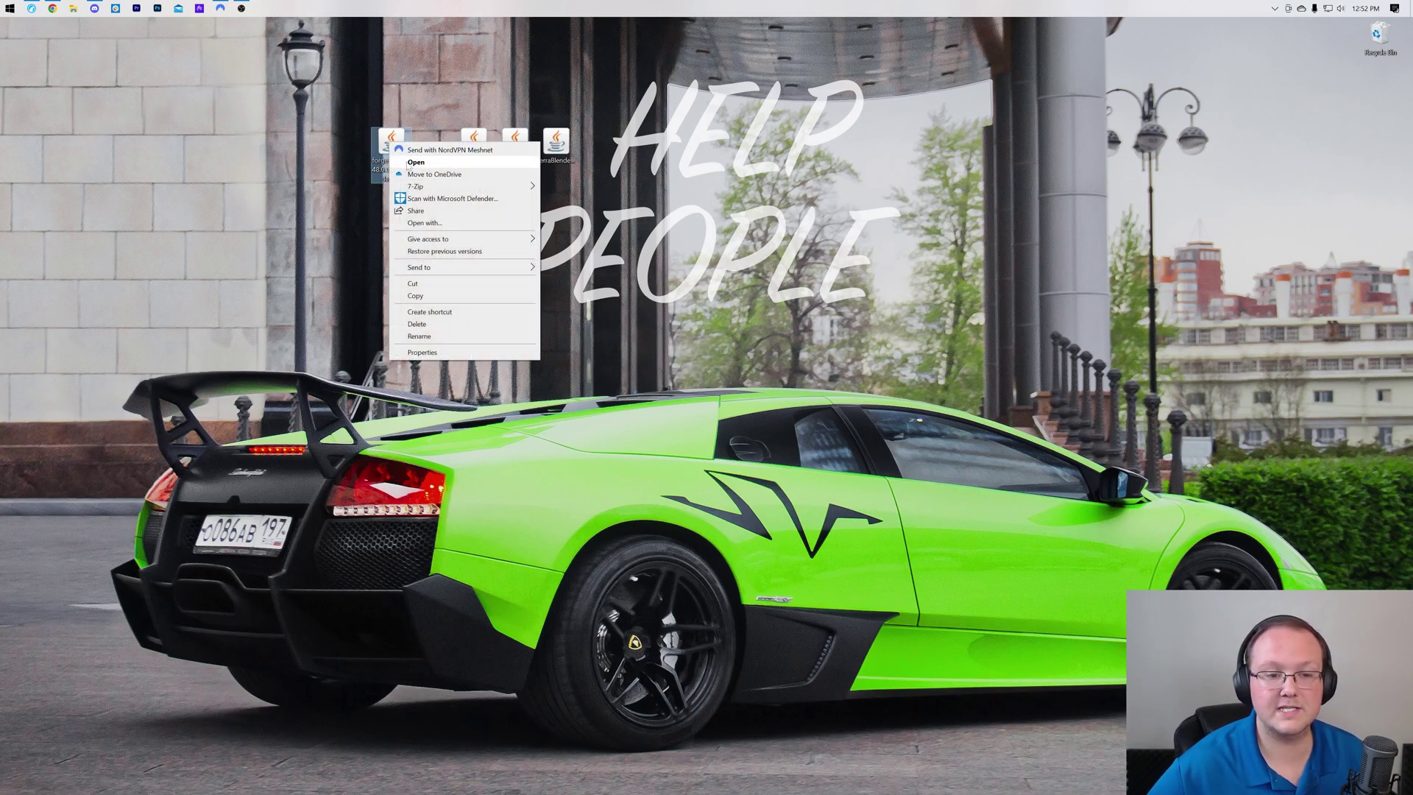
{"action": "left_click", "coordinate": [425, 223]}
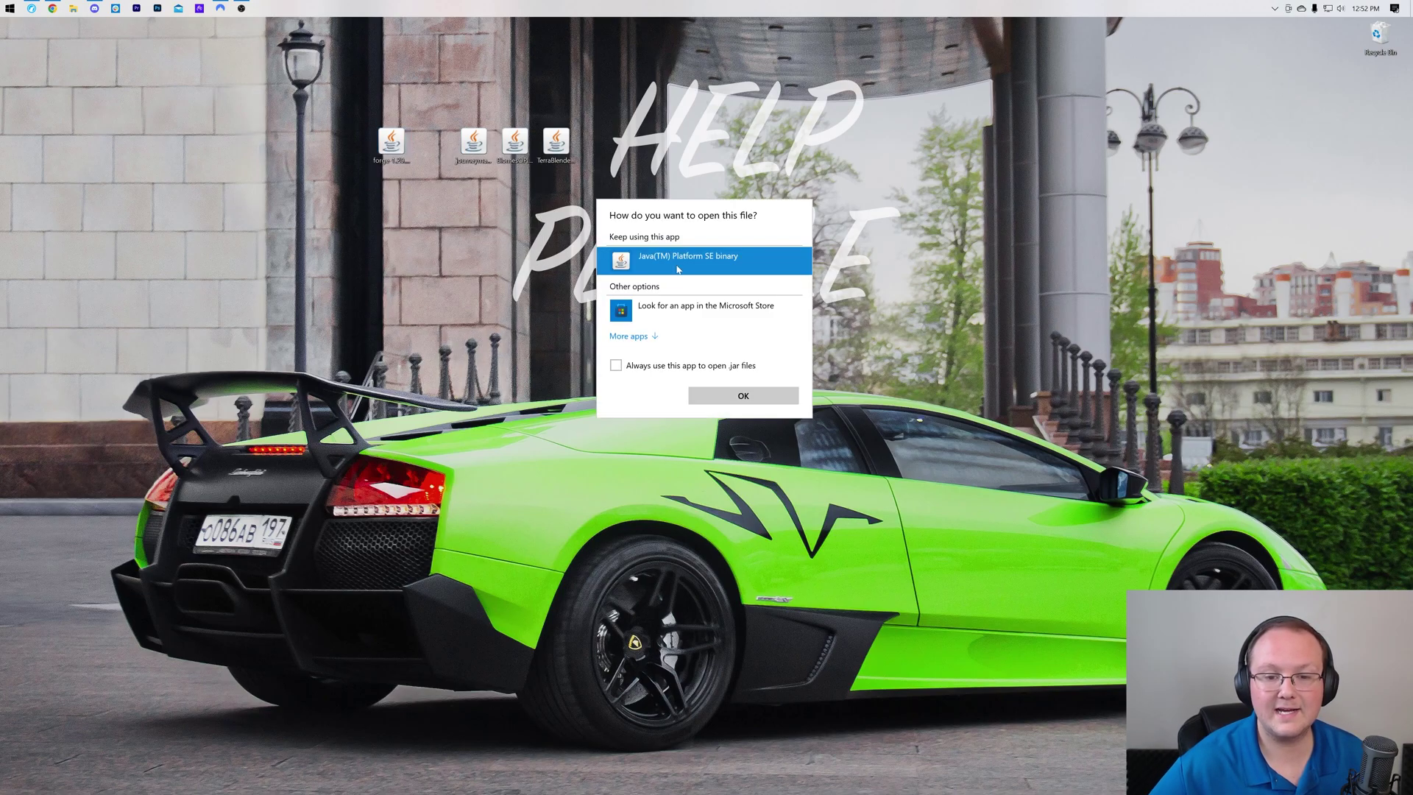
{"action": "left_click", "coordinate": [728, 398]}
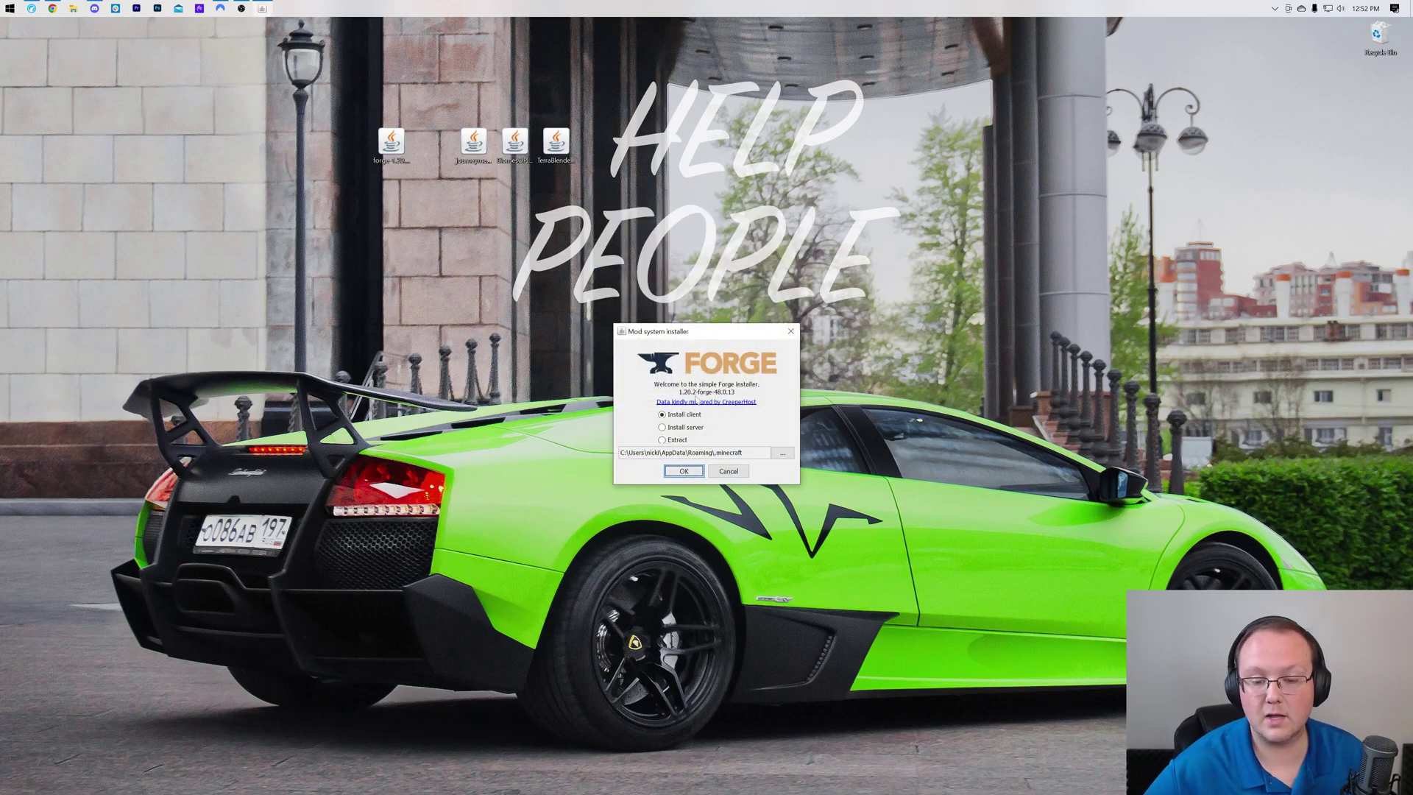
{"action": "left_click", "coordinate": [685, 472]}
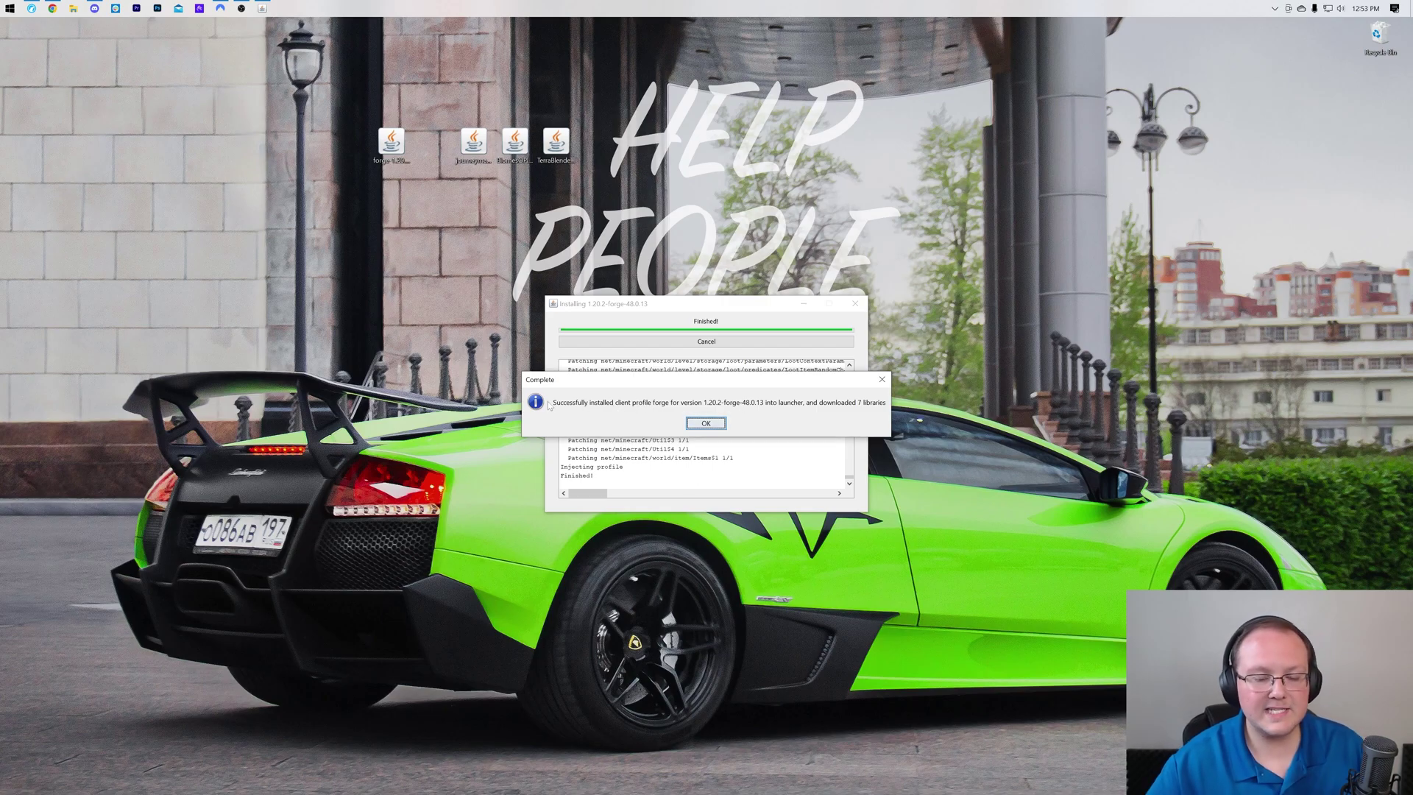
{"action": "left_click", "coordinate": [708, 424]}
Delete the Forge installer from the desktop and reposition the three mod files there
{"action": "left_click_drag", "start_coordinate": [395, 145], "coordinate": [1379, 39]}
{"action": "left_click_drag", "start_coordinate": [436, 193], "coordinate": [515, 87]}
Start the Minecraft Launcher and select the forge 1.20.2-forge-48.0.13 installation for Java Edition
{"action": "left_click", "coordinate": [9, 7]}
{"action": "left_click", "coordinate": [206, 67]}
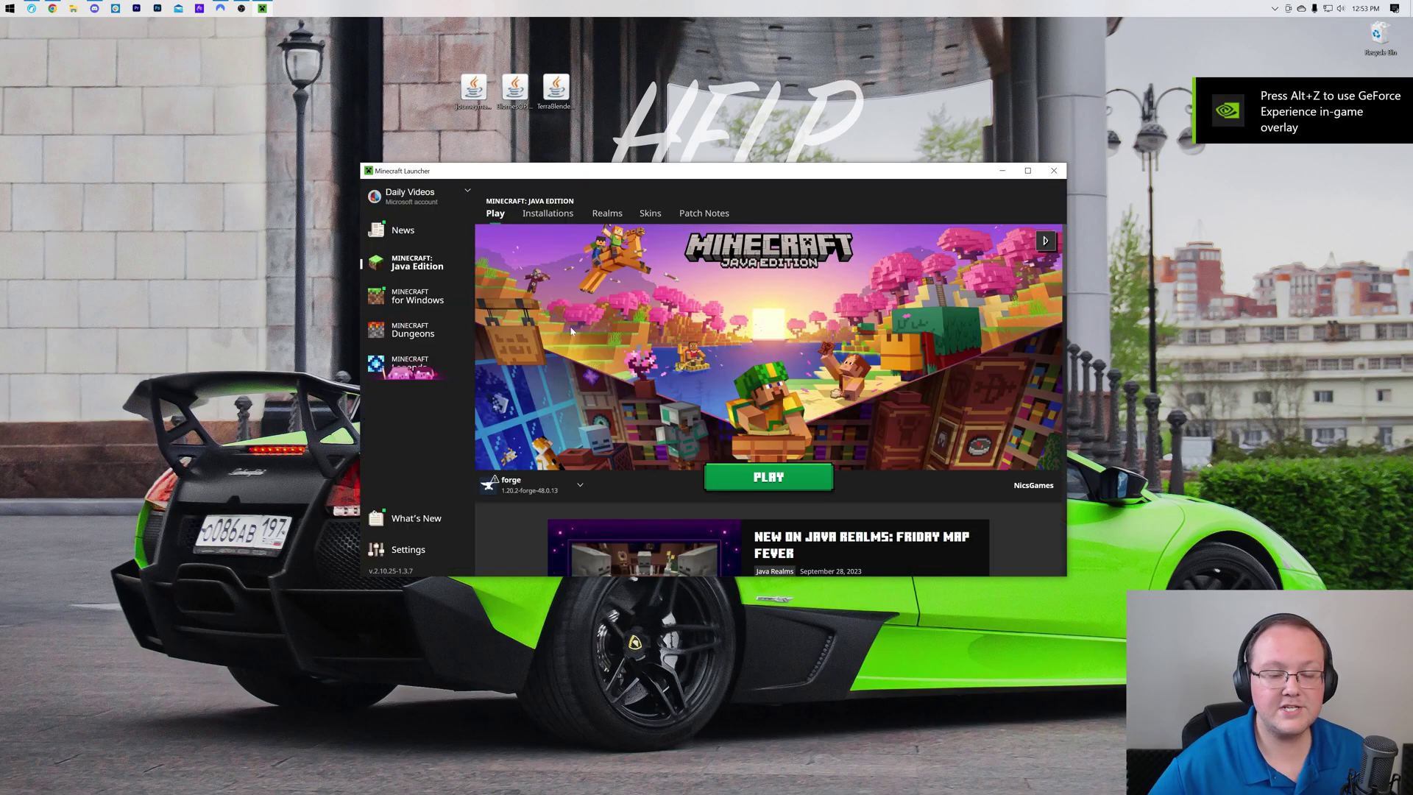
{"action": "left_click", "coordinate": [552, 488]}
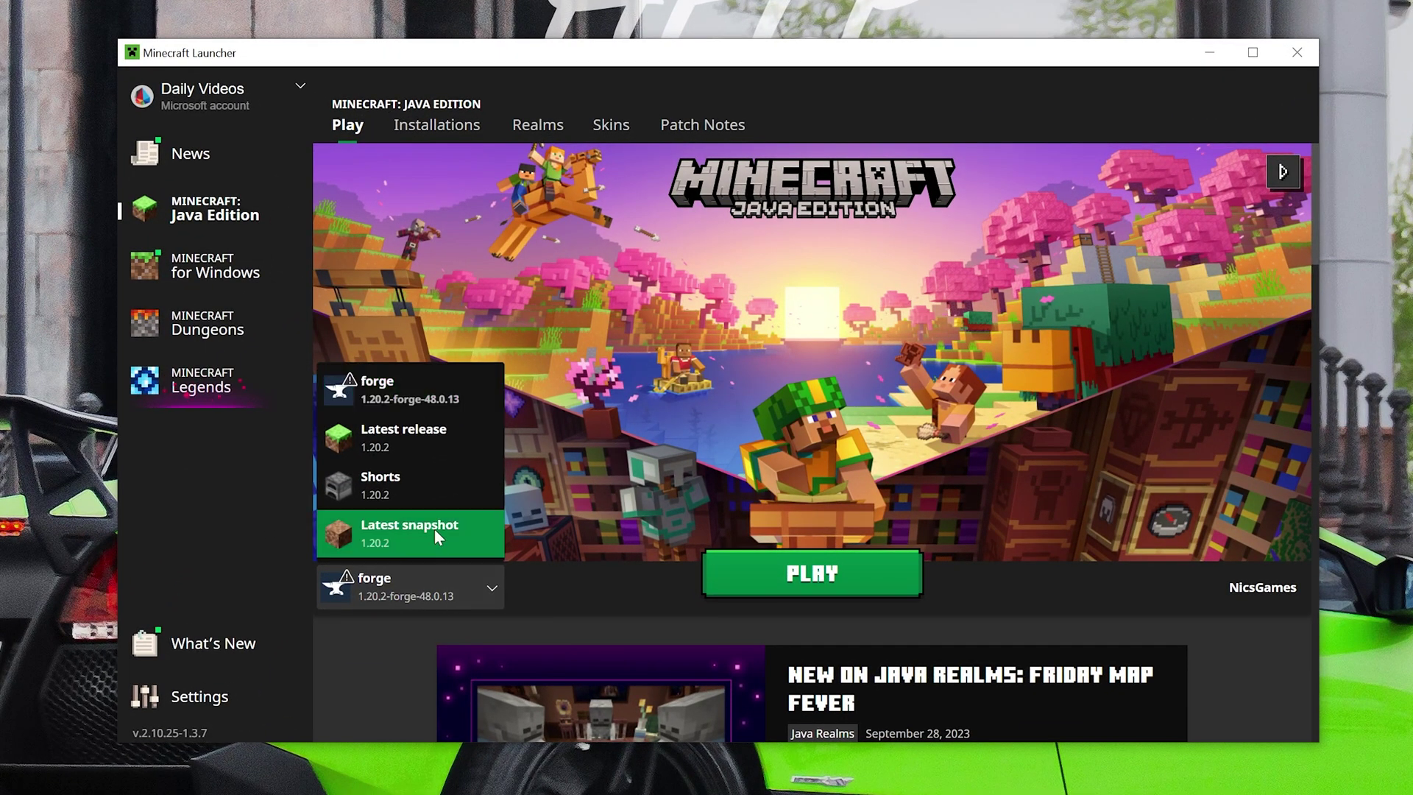
{"action": "left_click", "coordinate": [390, 397]}
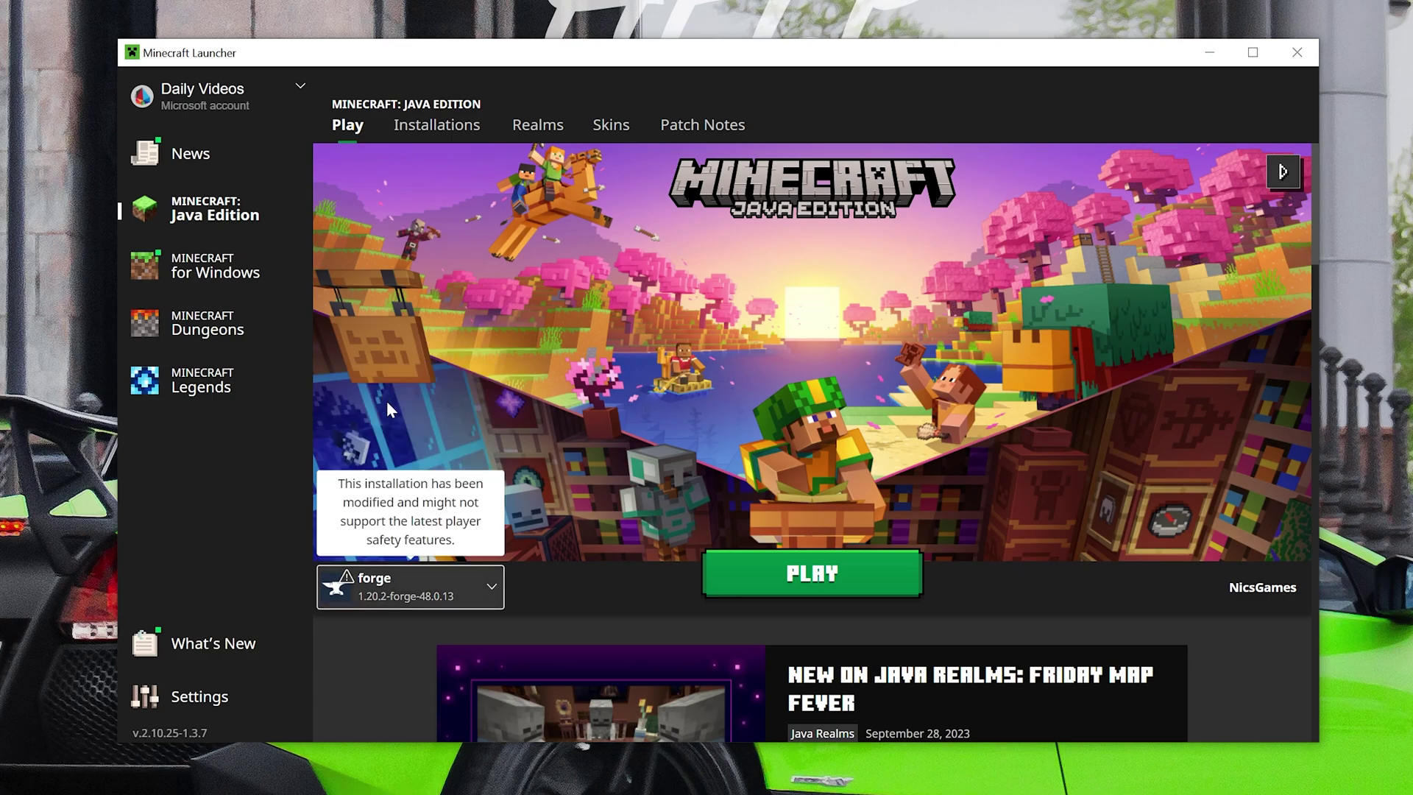
Show the list of Java Edition installations with modded versions included
{"action": "left_click", "coordinate": [839, 563]}
{"action": "left_click", "coordinate": [850, 507]}
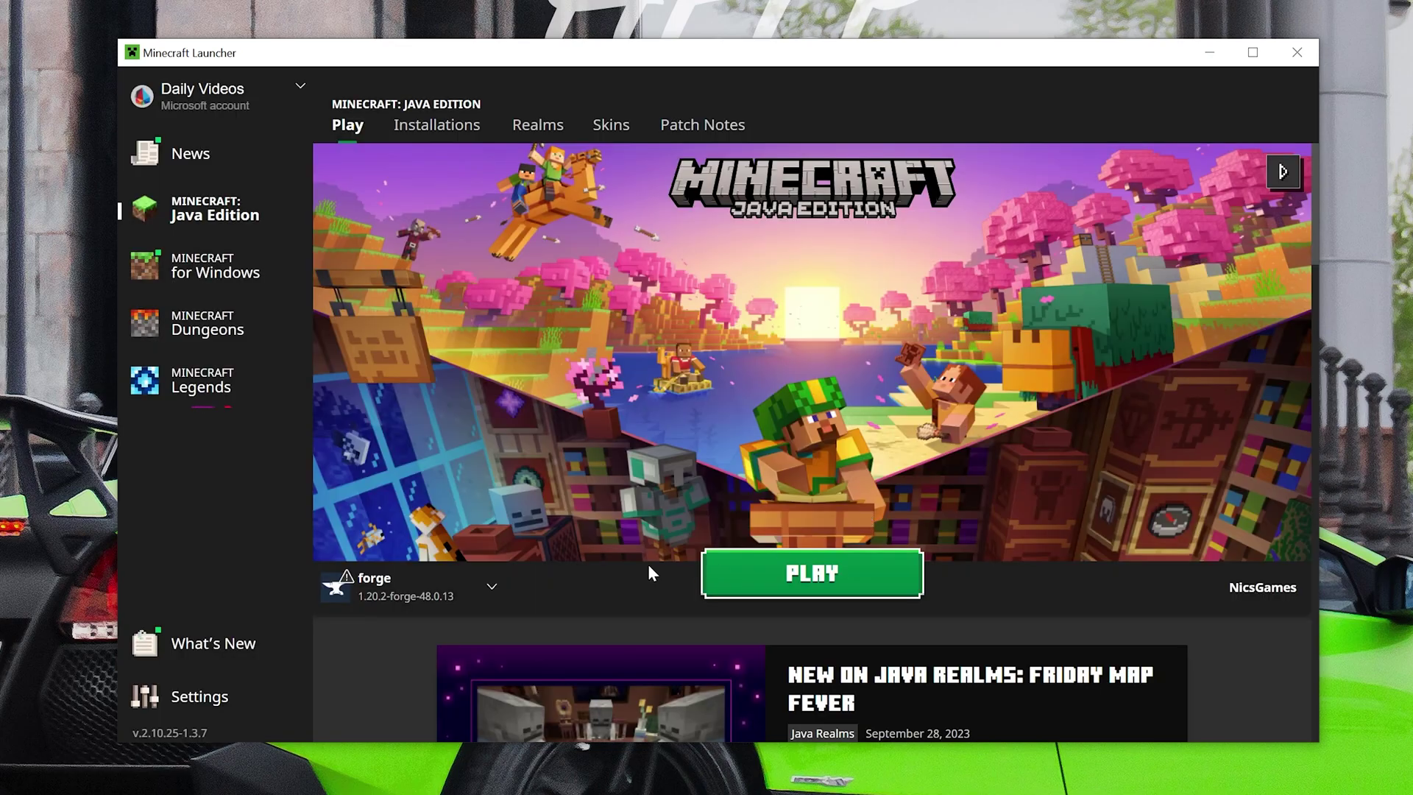
{"action": "left_click", "coordinate": [456, 137]}
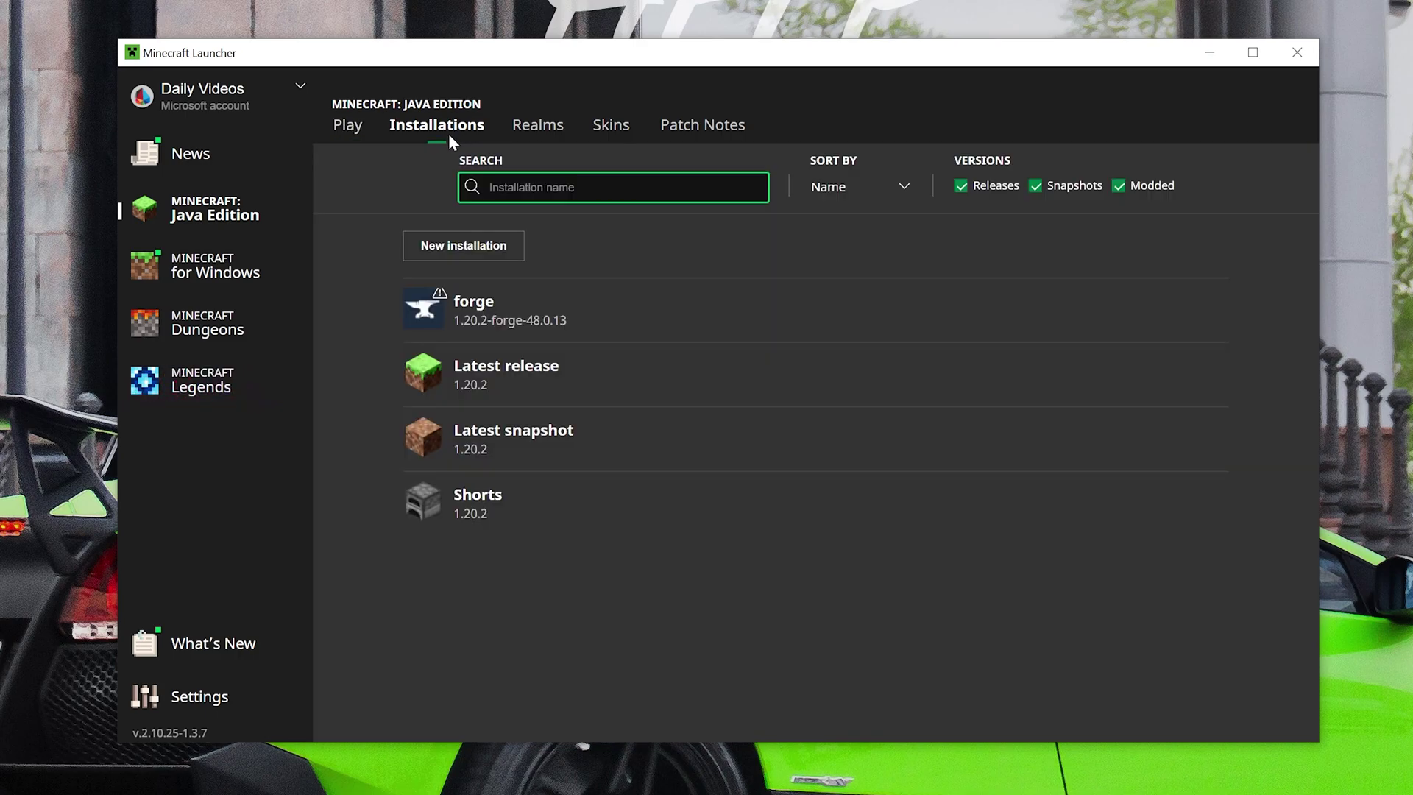
{"action": "left_click", "coordinate": [1160, 189]}
{"action": "left_click", "coordinate": [1159, 189]}
Begin a new installation named SimpleGameHosting.com with the version release 1.20.2-forge-48.0.13
{"action": "left_click", "coordinate": [458, 254]}
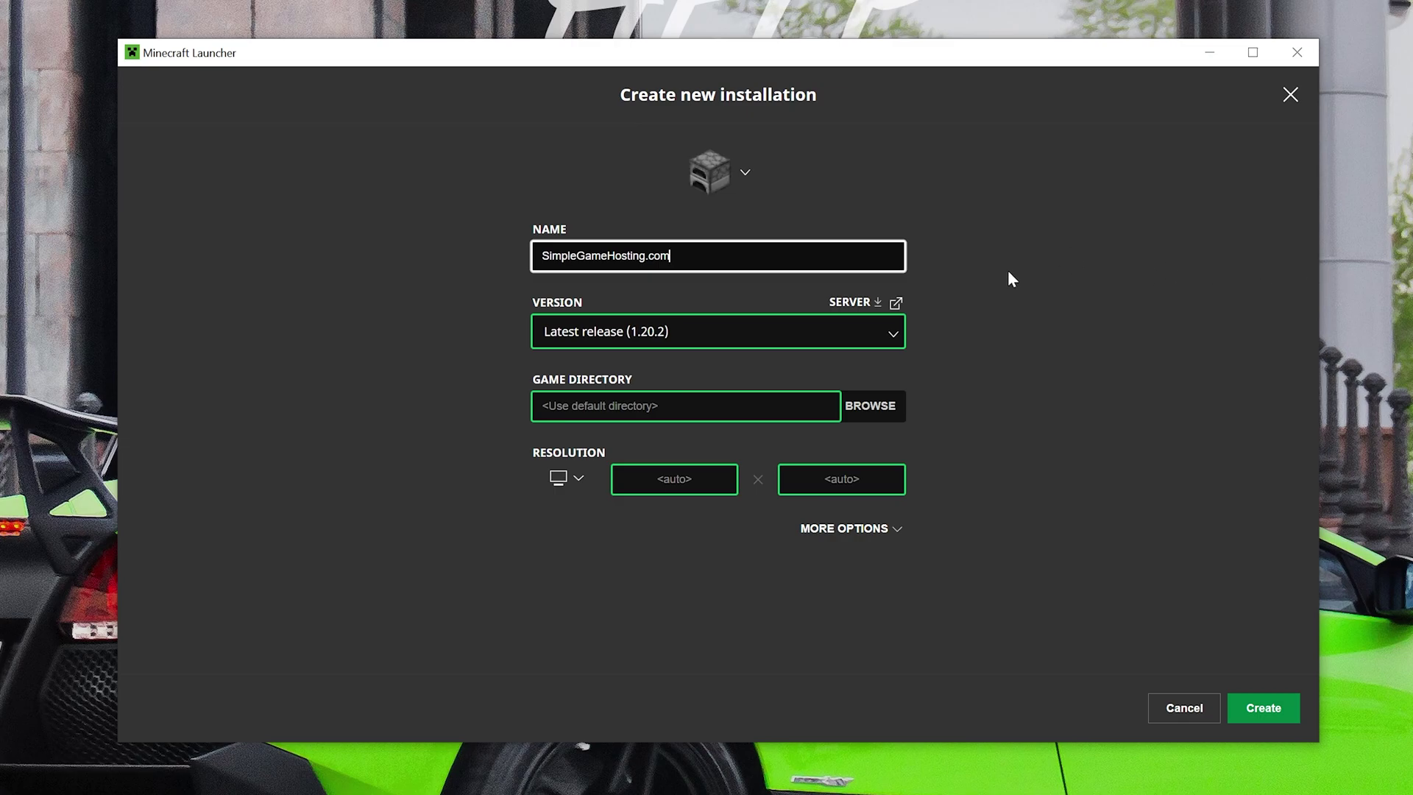
{"action": "left_click", "coordinate": [567, 343]}
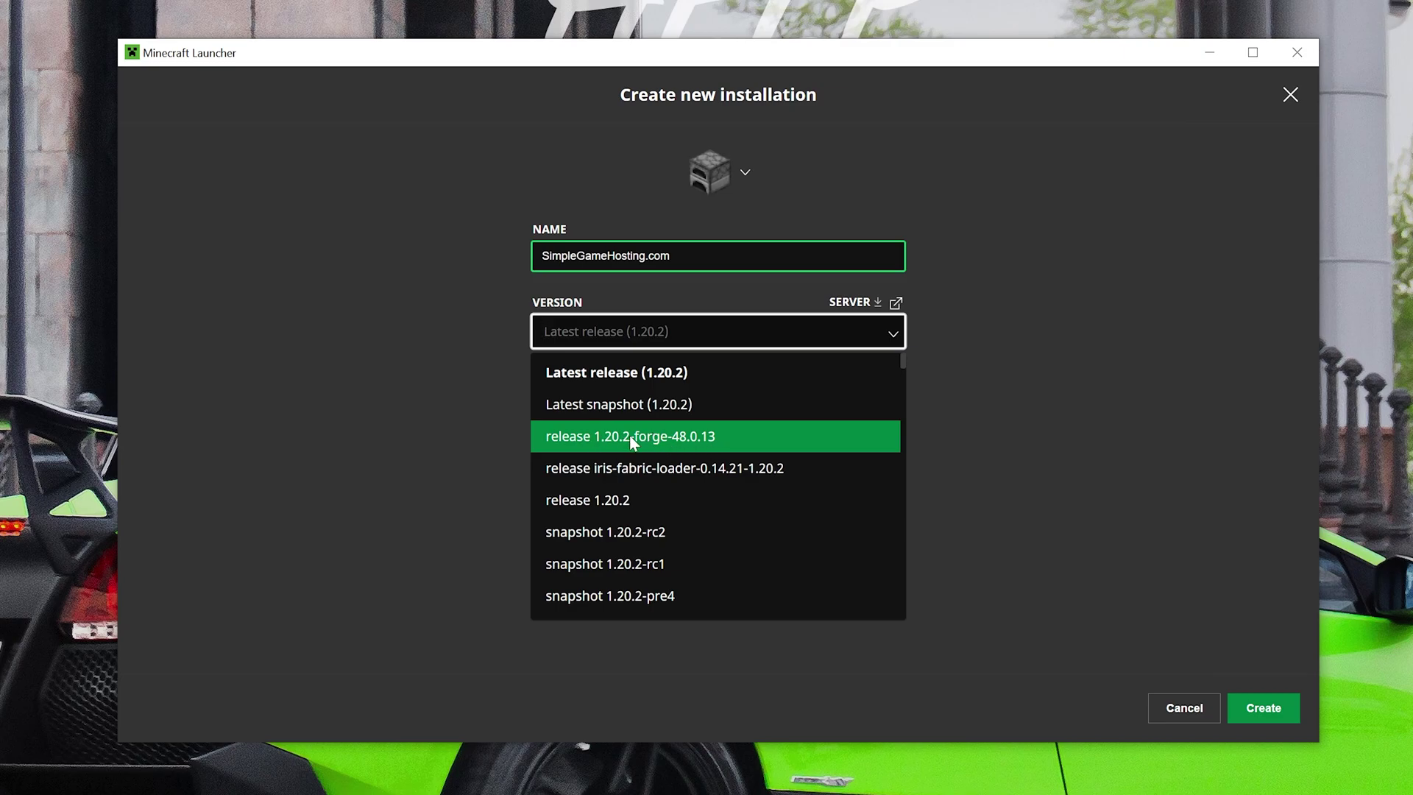
{"action": "scroll", "coordinate": [630, 438], "scroll_direction": "down", "scroll_amount": 4}
{"action": "scroll", "coordinate": [638, 436], "scroll_direction": "up", "scroll_amount": 4}
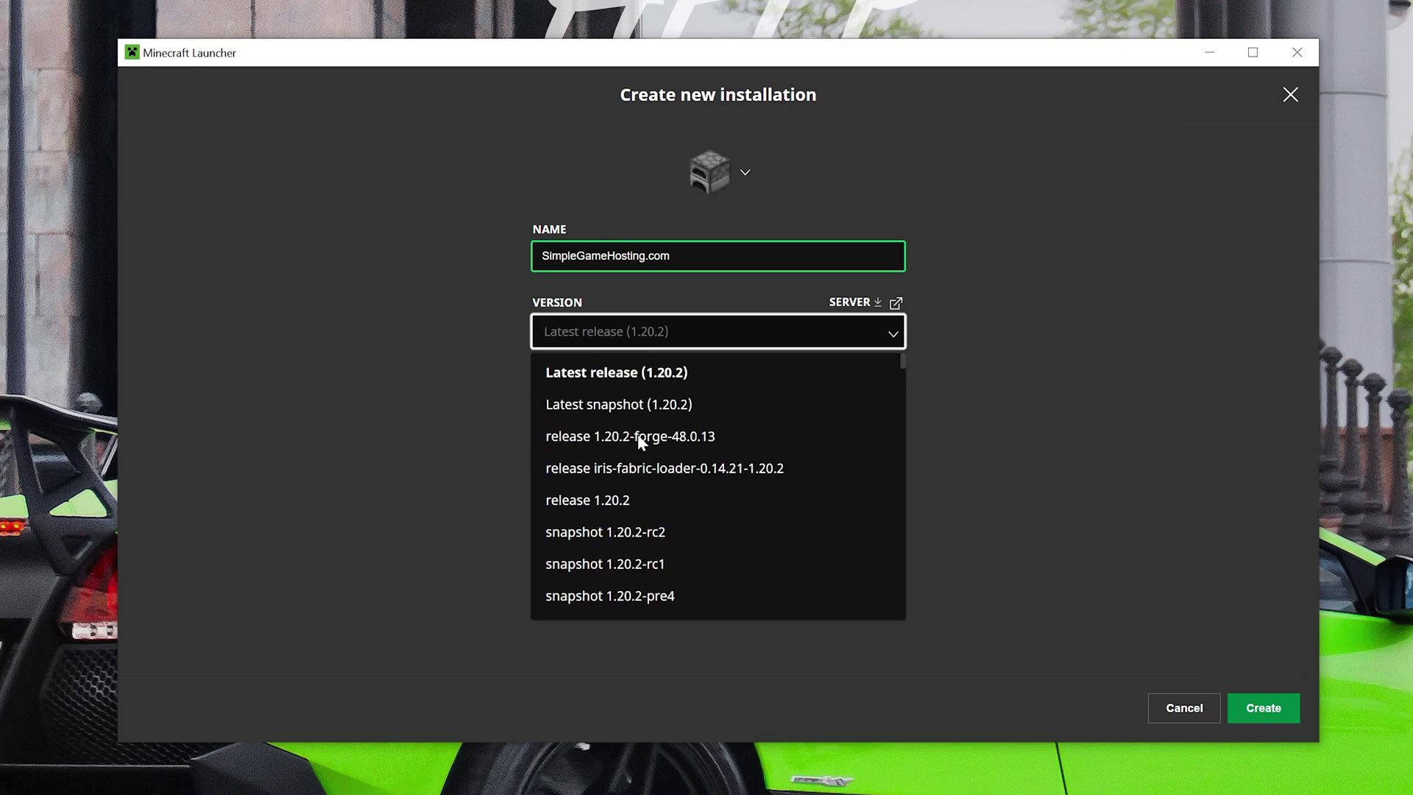
{"action": "left_click", "coordinate": [638, 436]}
Set the new installation's resolution to 2560 x 1440 and create it
{"action": "left_click", "coordinate": [589, 521]}
{"action": "left_click", "coordinate": [570, 472]}
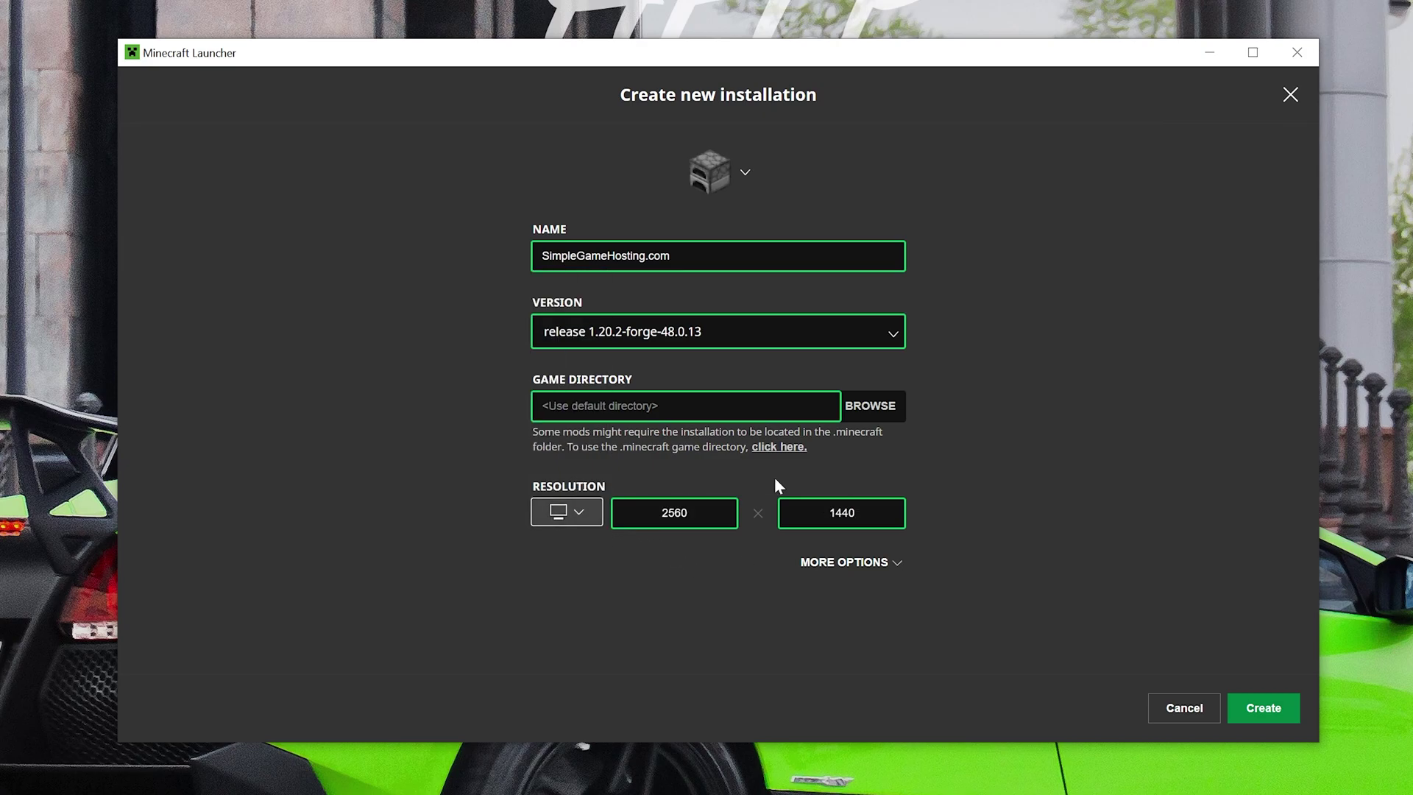
{"action": "left_click", "coordinate": [1264, 709]}
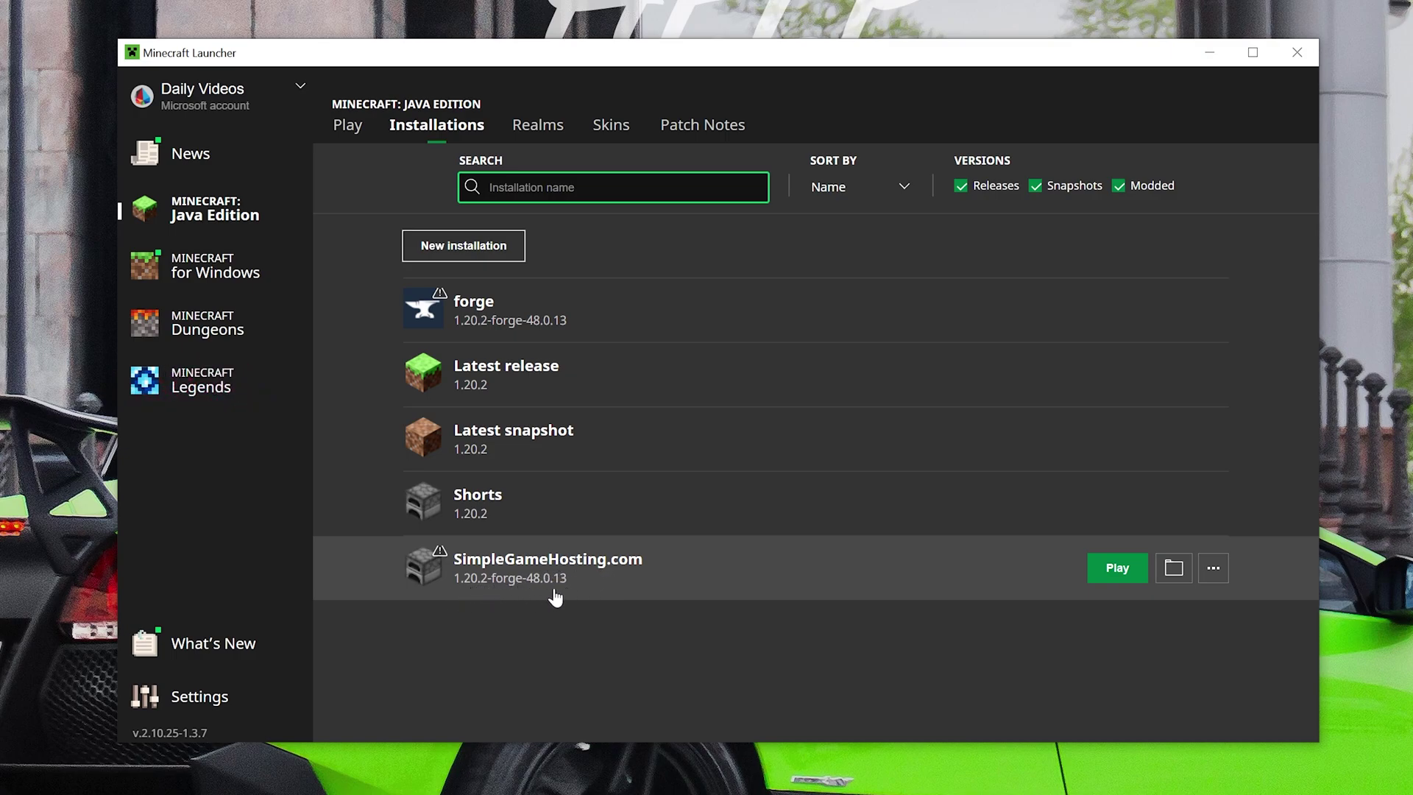
Launch the SimpleGameHosting.com installation despite the modified-installation warning and view the game's mod list
{"action": "left_click", "coordinate": [1120, 574]}
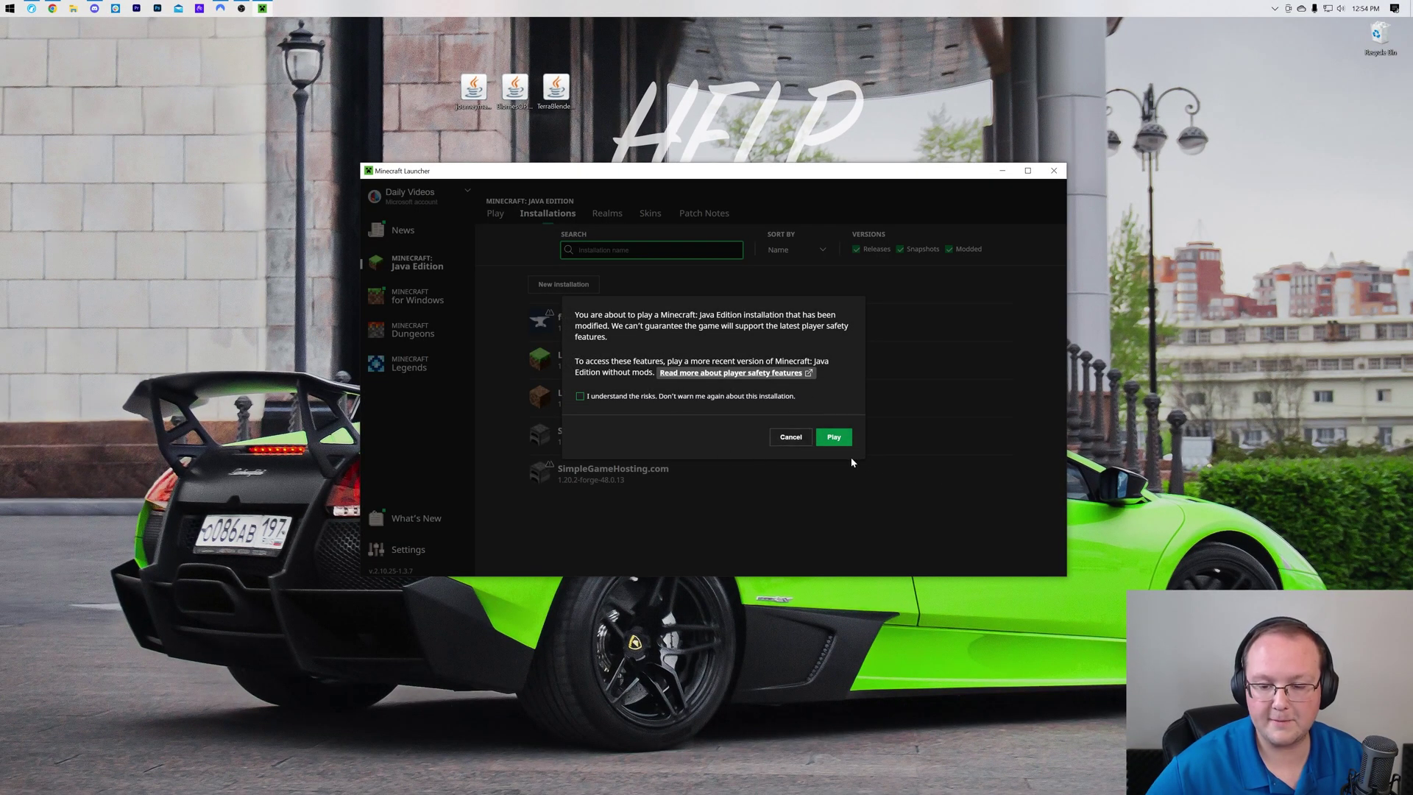
{"action": "left_click", "coordinate": [831, 437]}
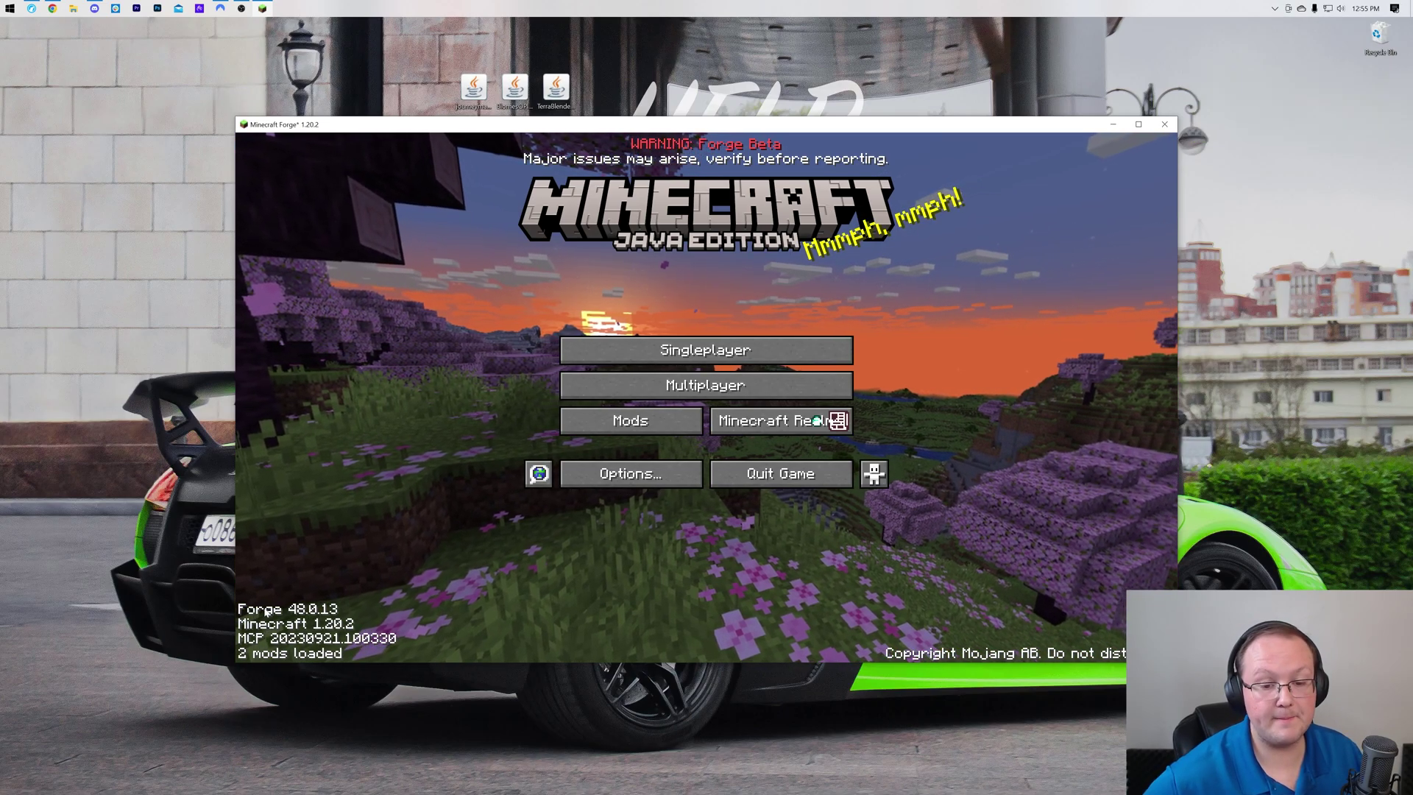
{"action": "left_click", "coordinate": [670, 431]}
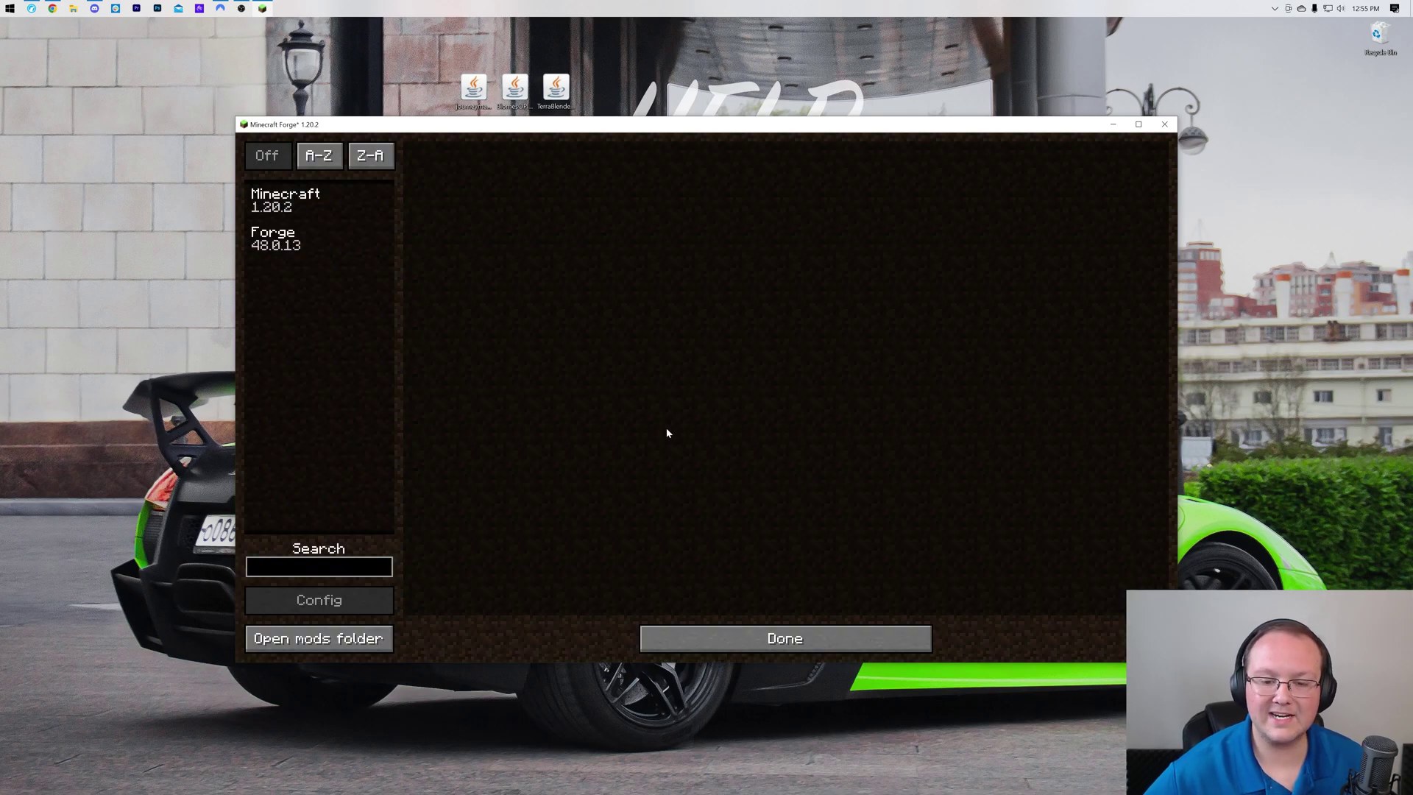
Open the mods folder from the game, move the JourneyMap, Biomes O' Plenty and TerraBlender files from the desktop into it, and close it
{"action": "left_click", "coordinate": [298, 639]}
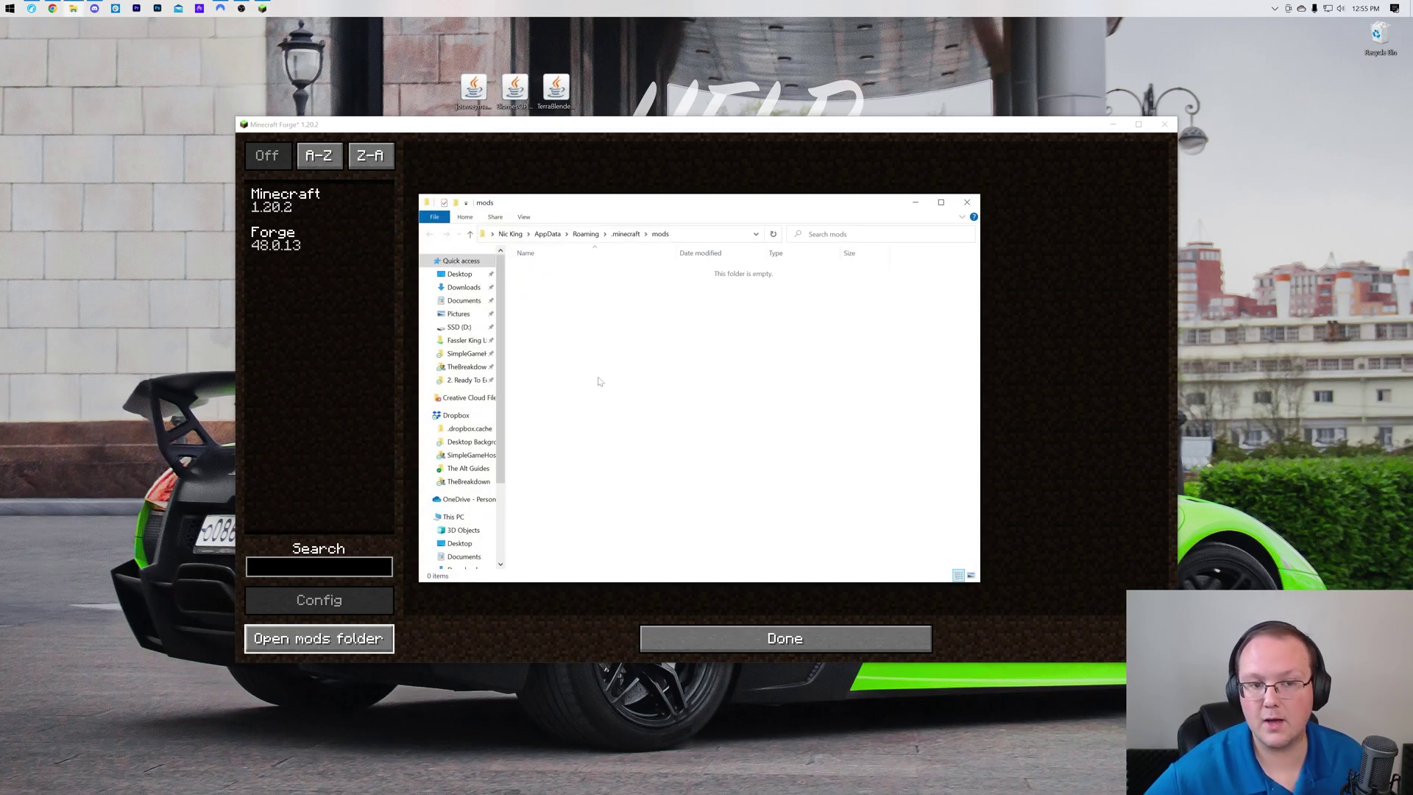
{"action": "left_click_drag", "start_coordinate": [409, 75], "coordinate": [736, 353]}
{"action": "left_click", "coordinate": [556, 87]}
{"action": "left_click_drag", "start_coordinate": [419, 41], "coordinate": [675, 443]}
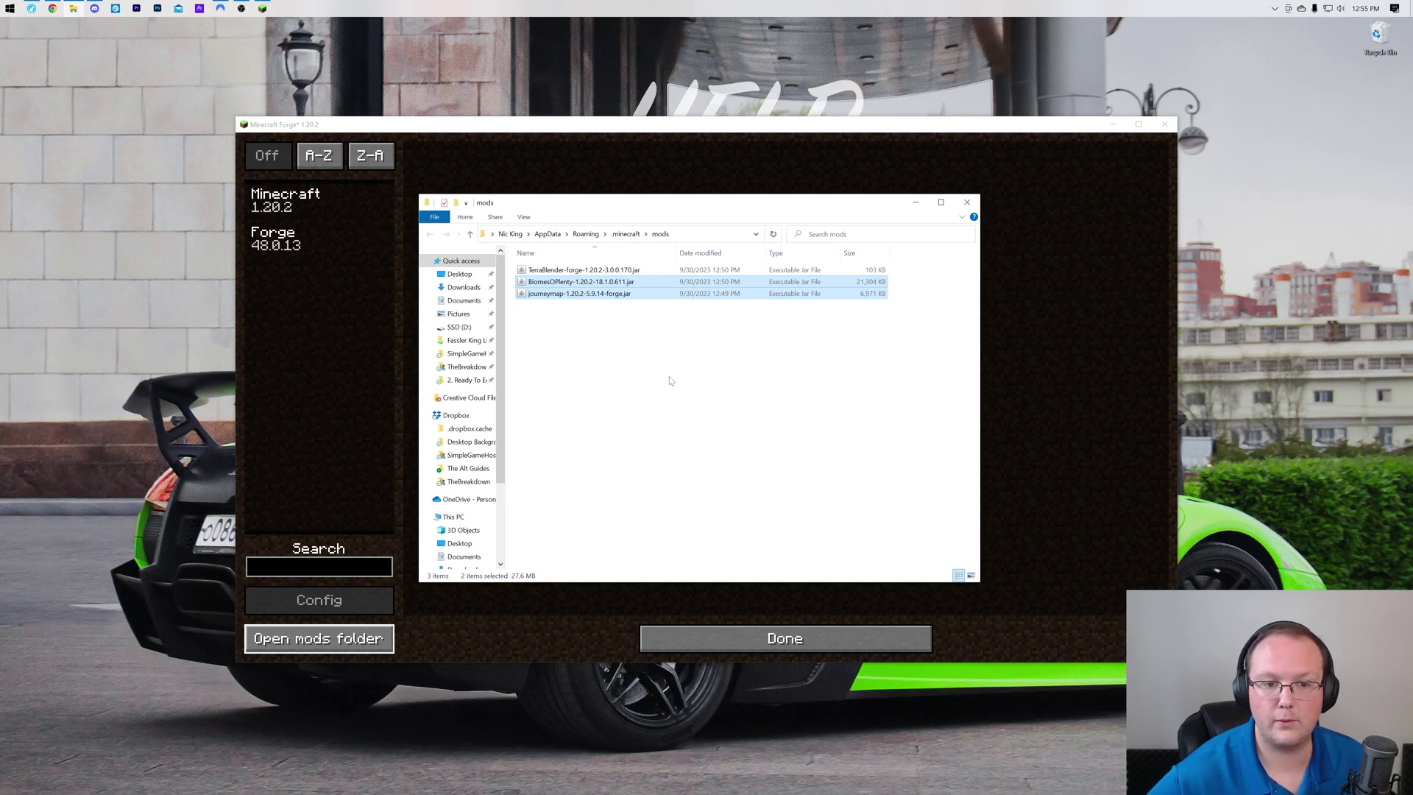
{"action": "left_click", "coordinate": [965, 205]}
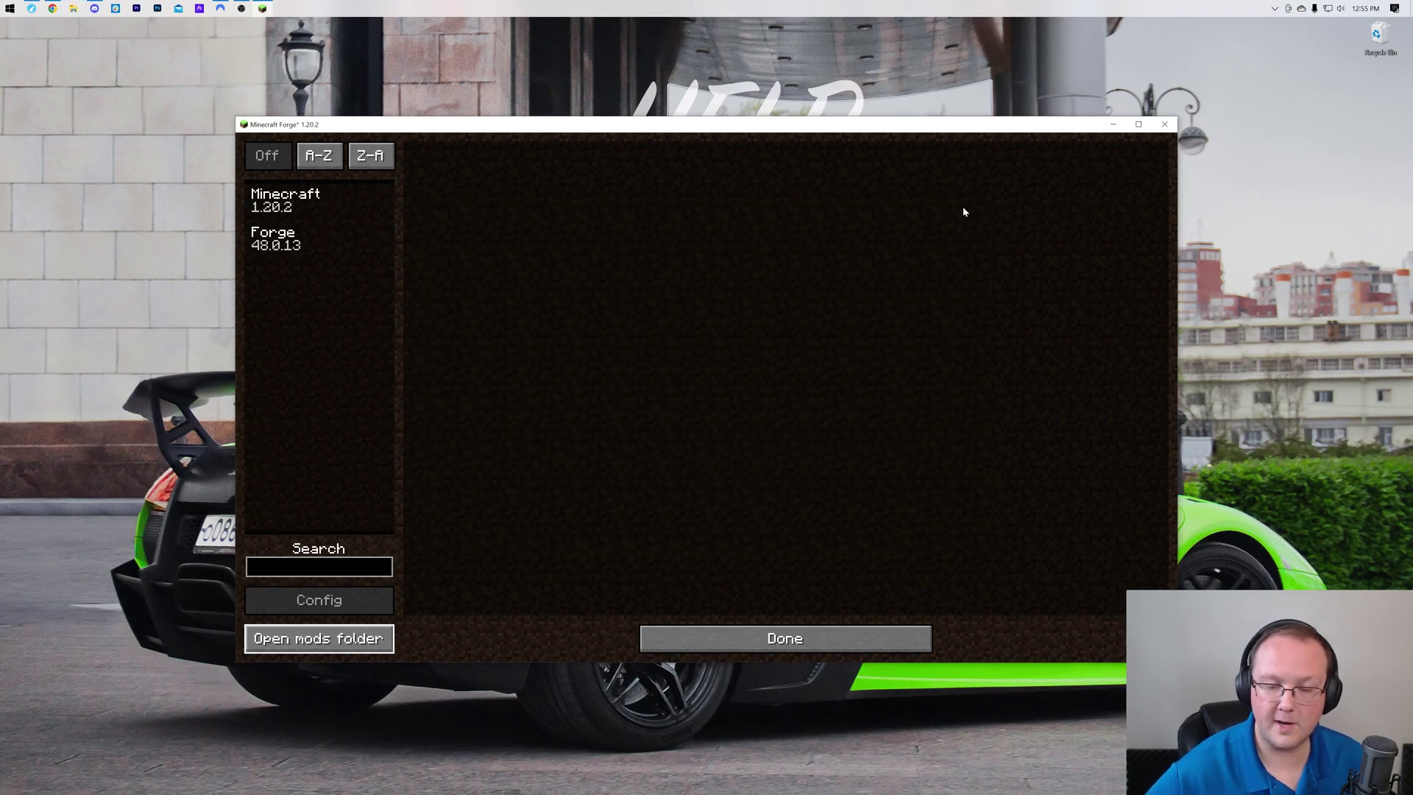
Quit the game and relaunch the SimpleGameHosting.com installation from the Minecraft Launcher
{"action": "left_click", "coordinate": [720, 633]}
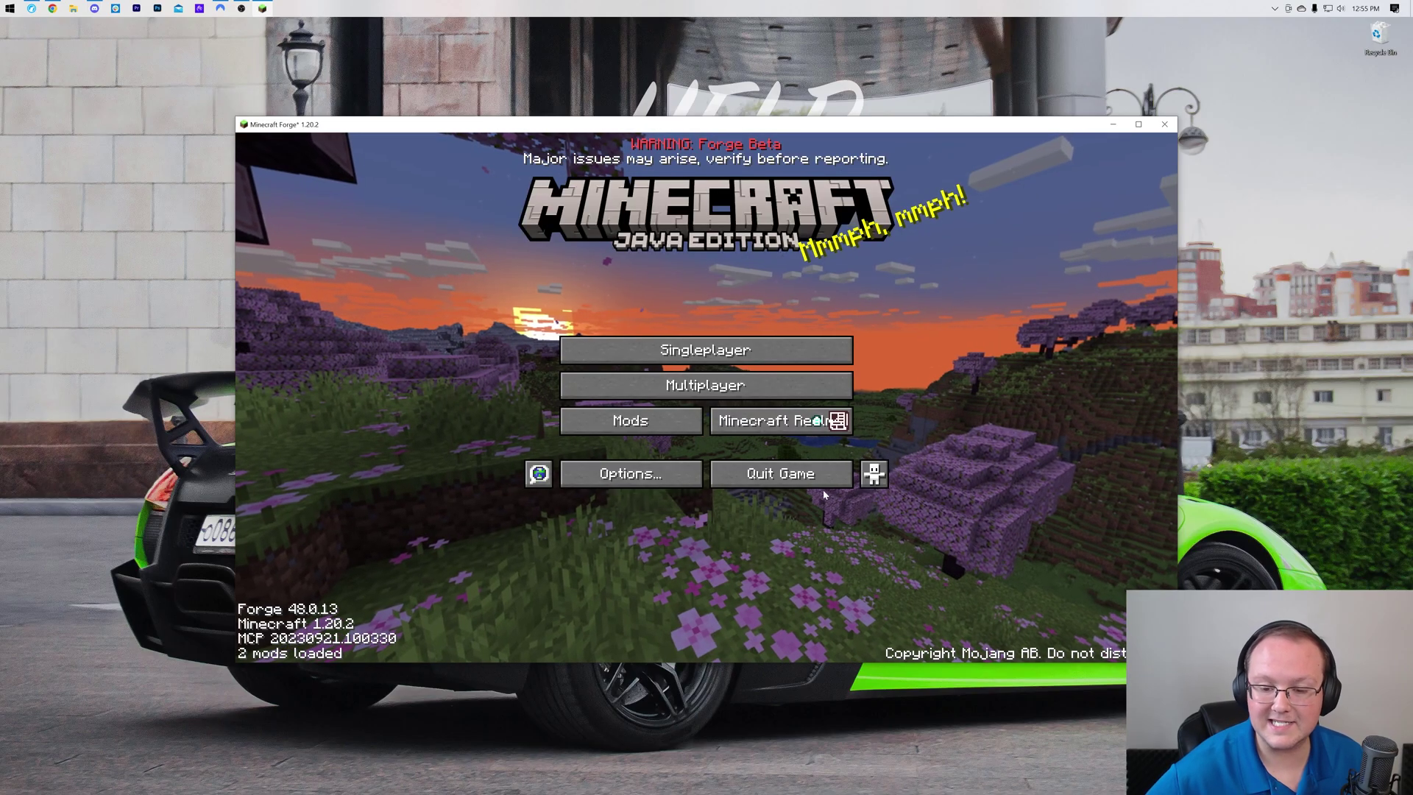
{"action": "left_click", "coordinate": [802, 475]}
{"action": "left_click", "coordinate": [4, 6]}
{"action": "left_click", "coordinate": [257, 131]}
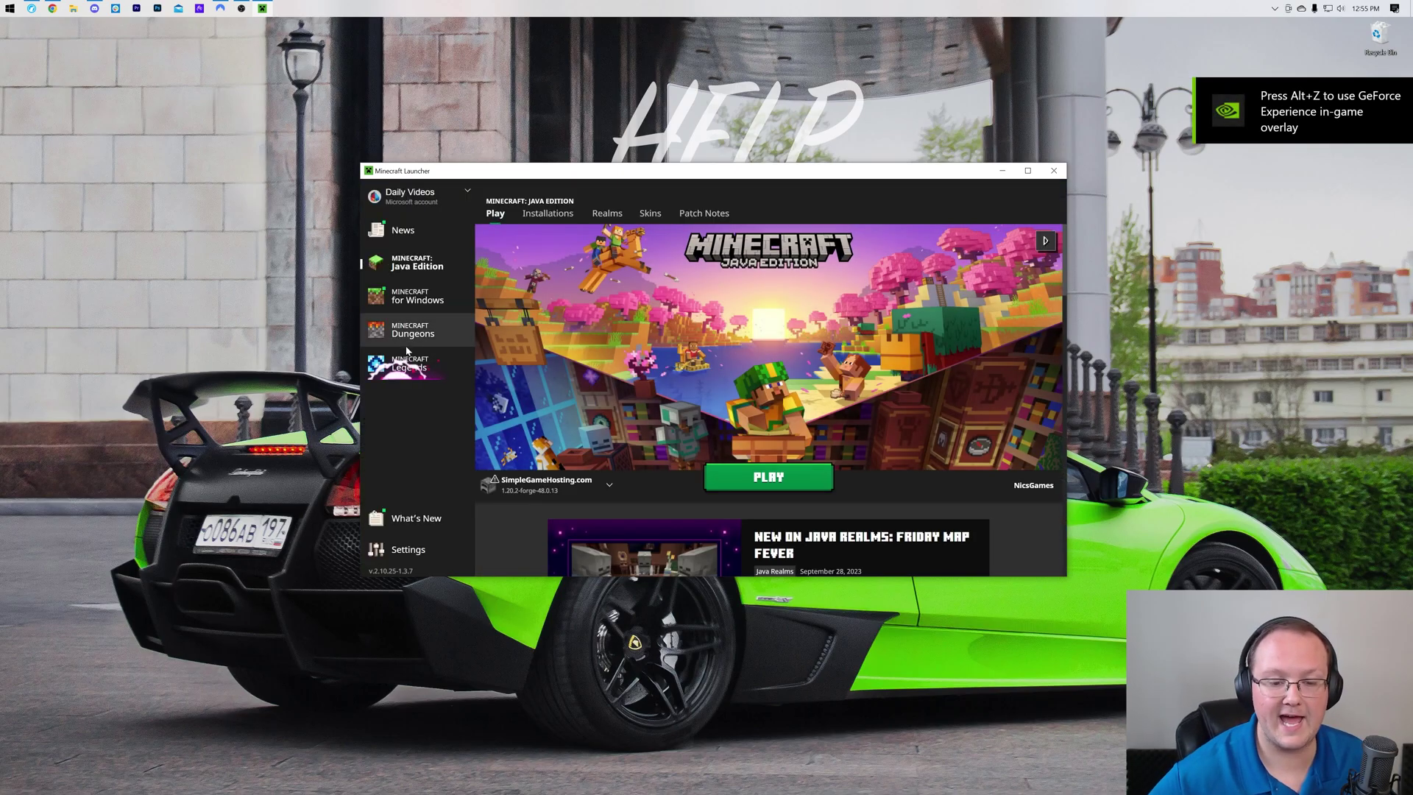
{"action": "left_click", "coordinate": [729, 482]}
{"action": "left_click", "coordinate": [831, 437]}
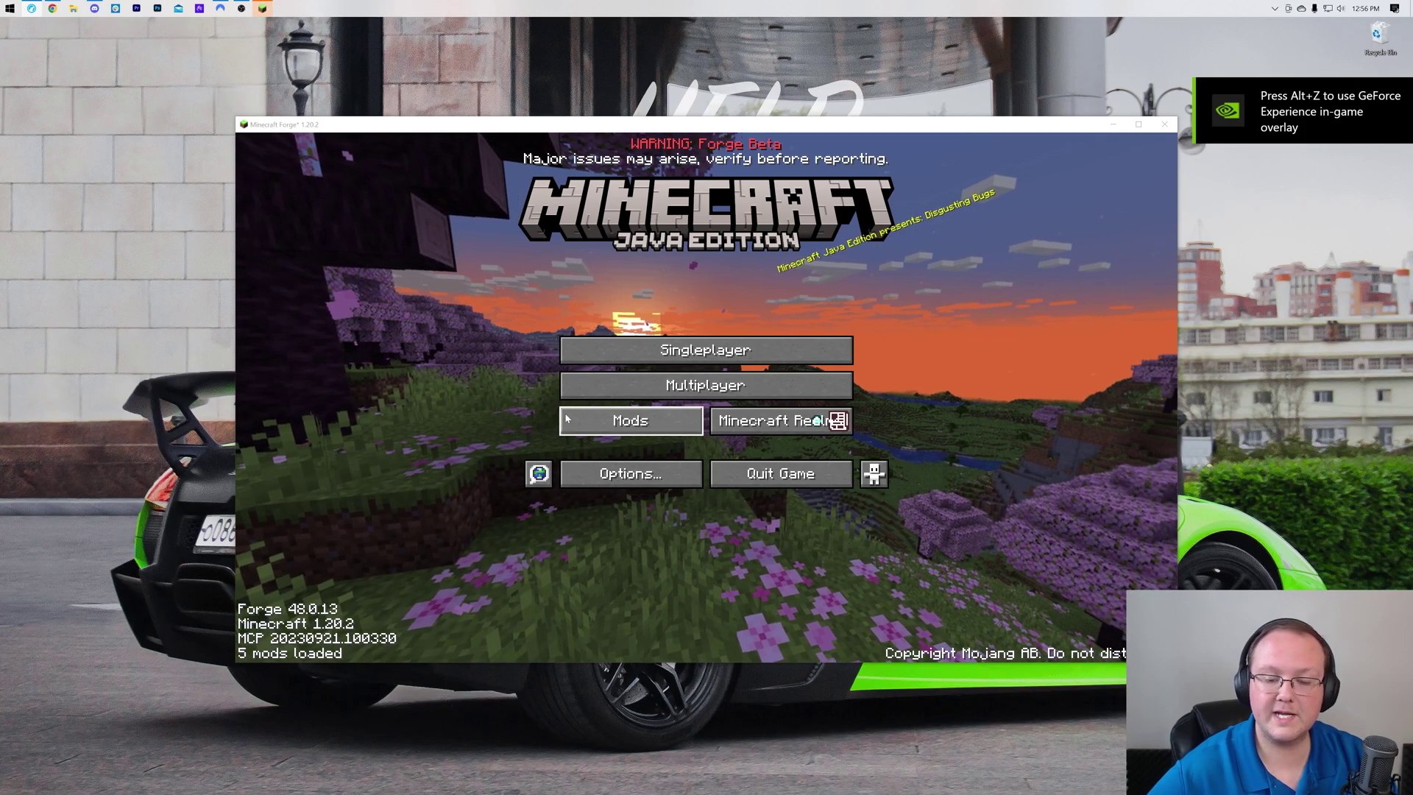
Check the details of Journeymap, Biomes O' Plenty and TerraBlender in the game's mod list
{"action": "left_click", "coordinate": [567, 419]}
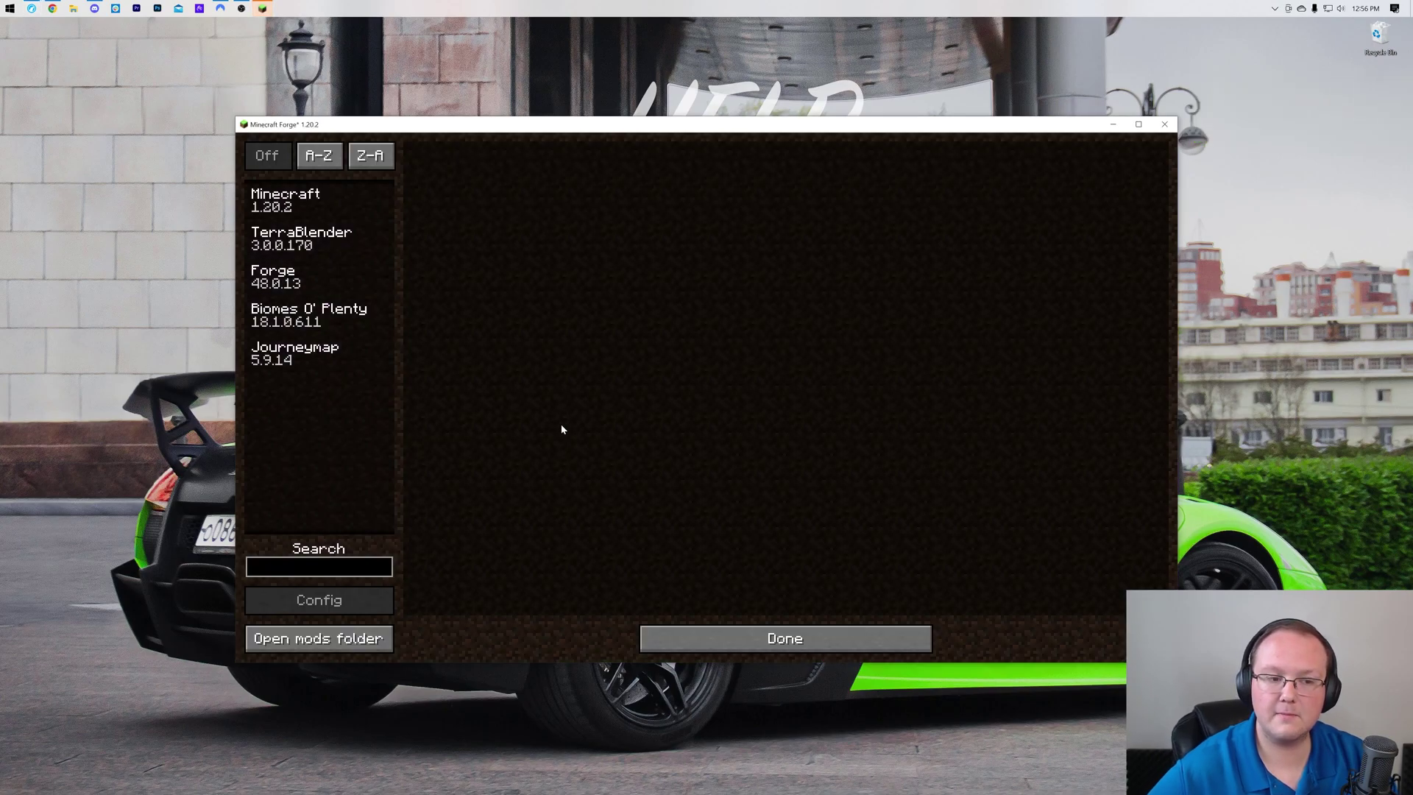
{"action": "left_click", "coordinate": [334, 357]}
{"action": "left_click", "coordinate": [317, 322]}
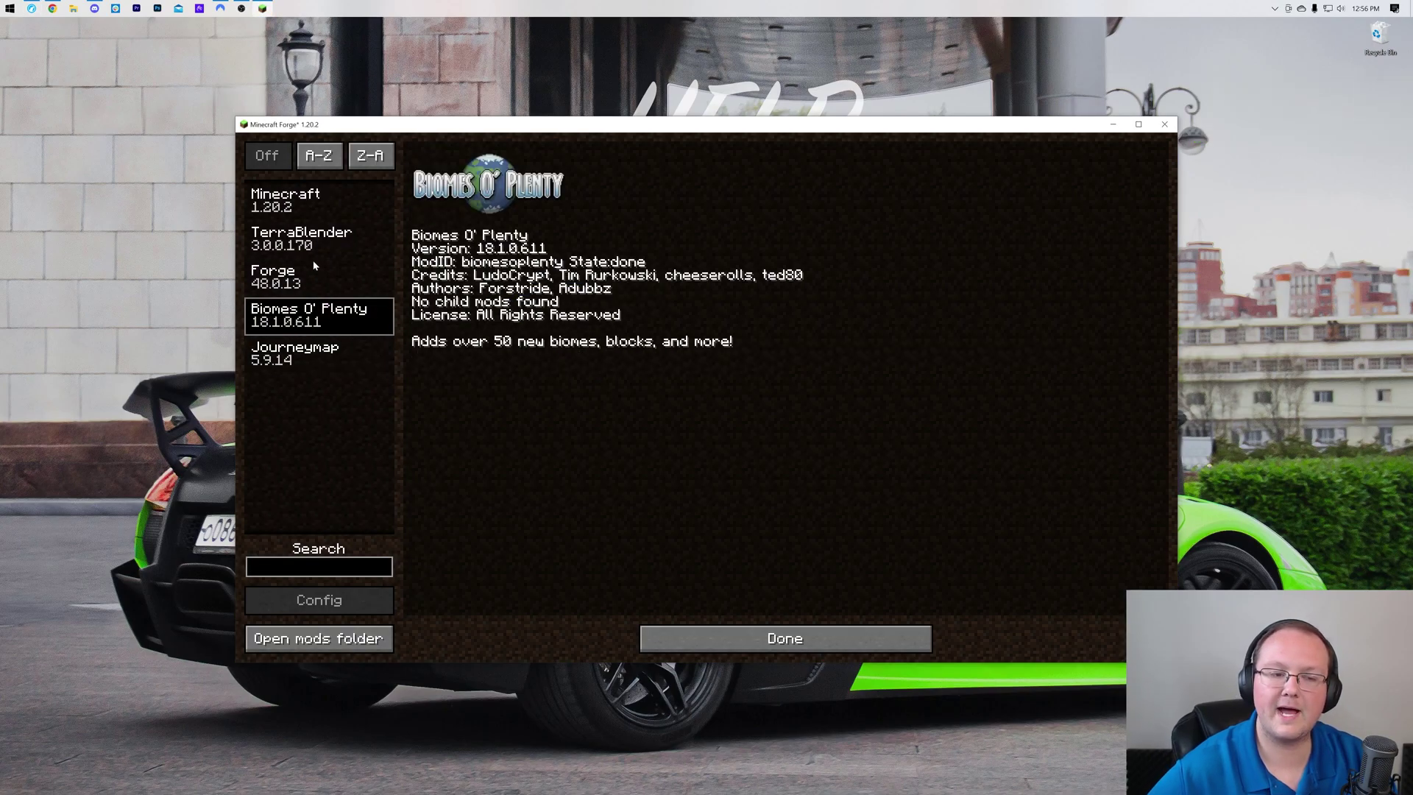
{"action": "left_click", "coordinate": [316, 239]}
{"action": "left_click", "coordinate": [329, 324]}
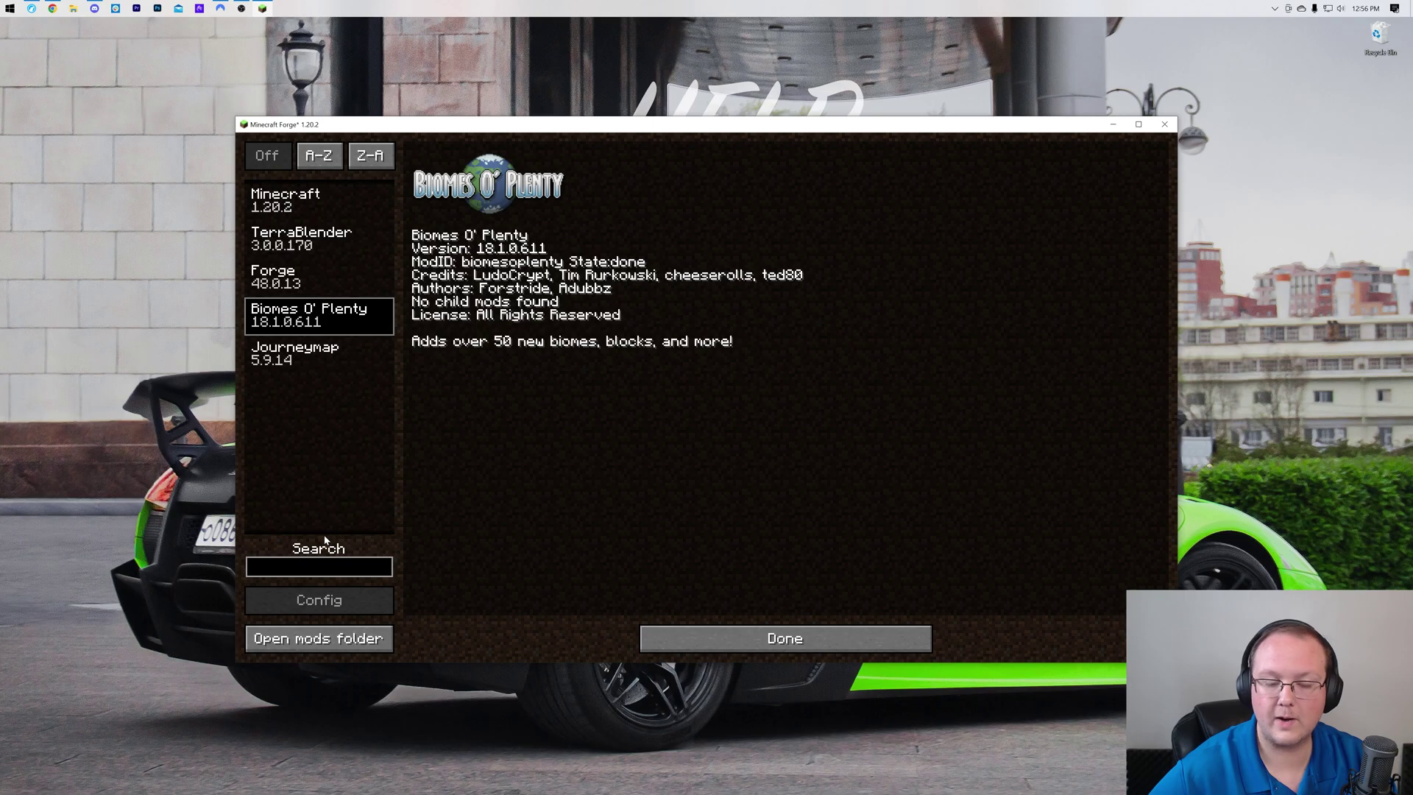
{"action": "key", "text": "Escape"}
Create a new singleplayer world named 1.20.2 in Creative game mode
{"action": "left_click", "coordinate": [757, 347]}
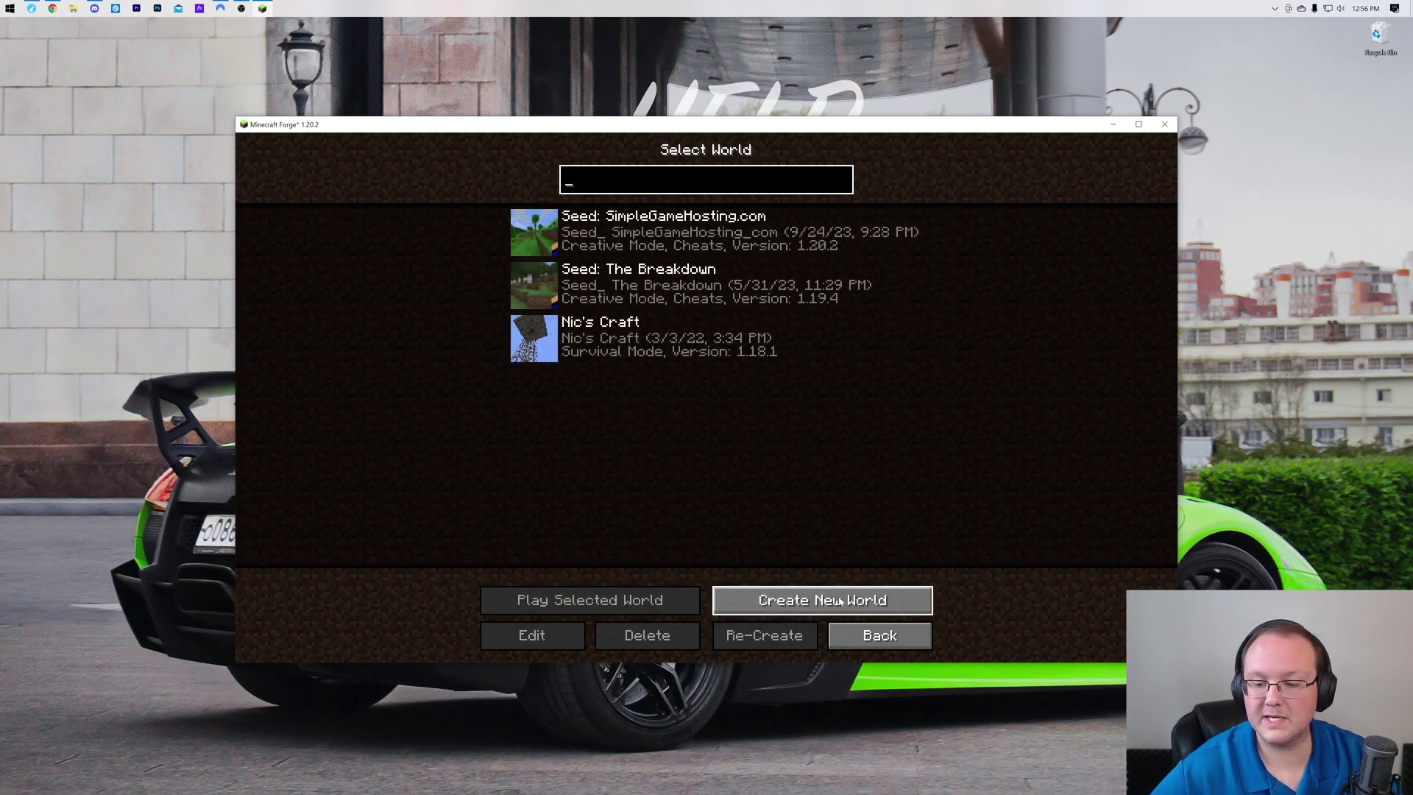
{"action": "left_click", "coordinate": [839, 600]}
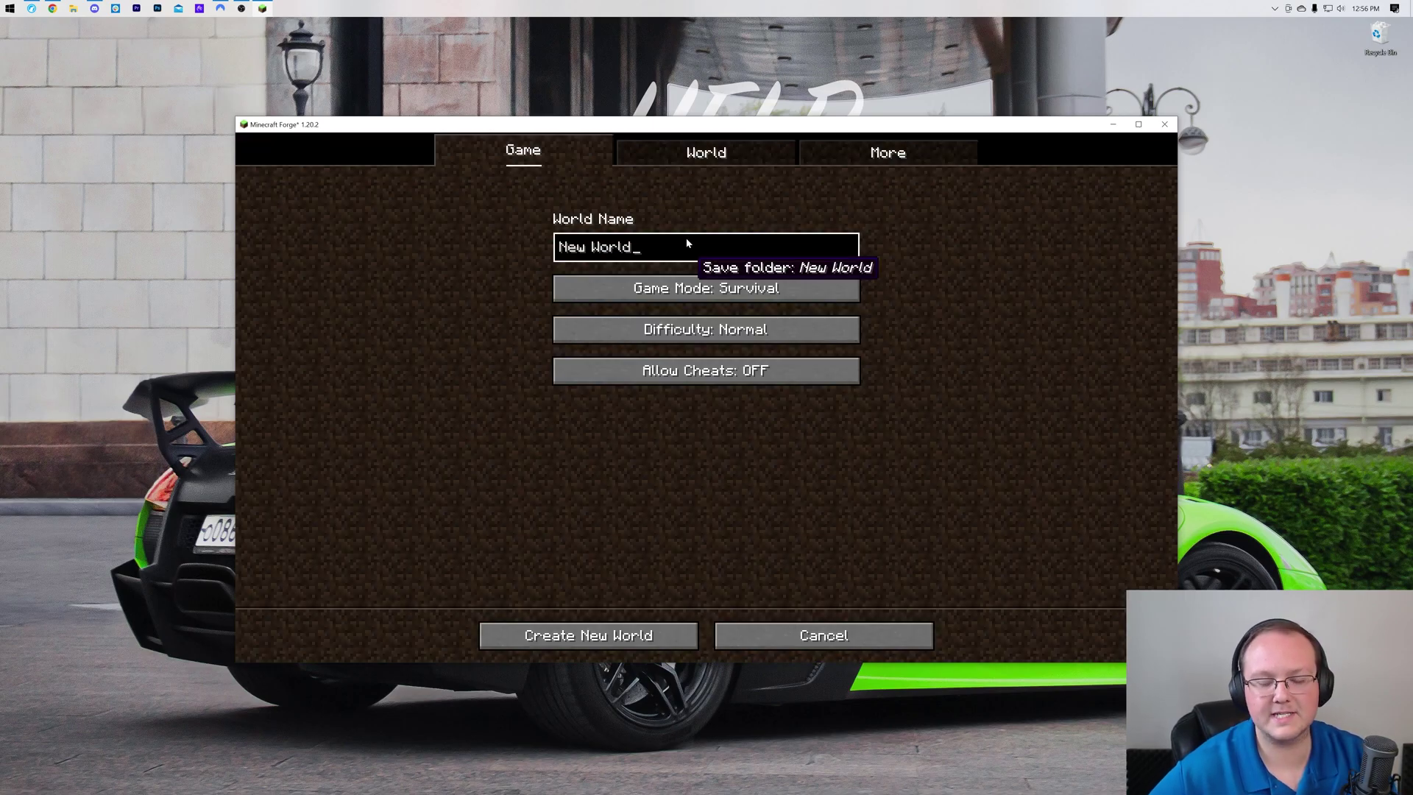
{"action": "type", "text": "1.20.2"}
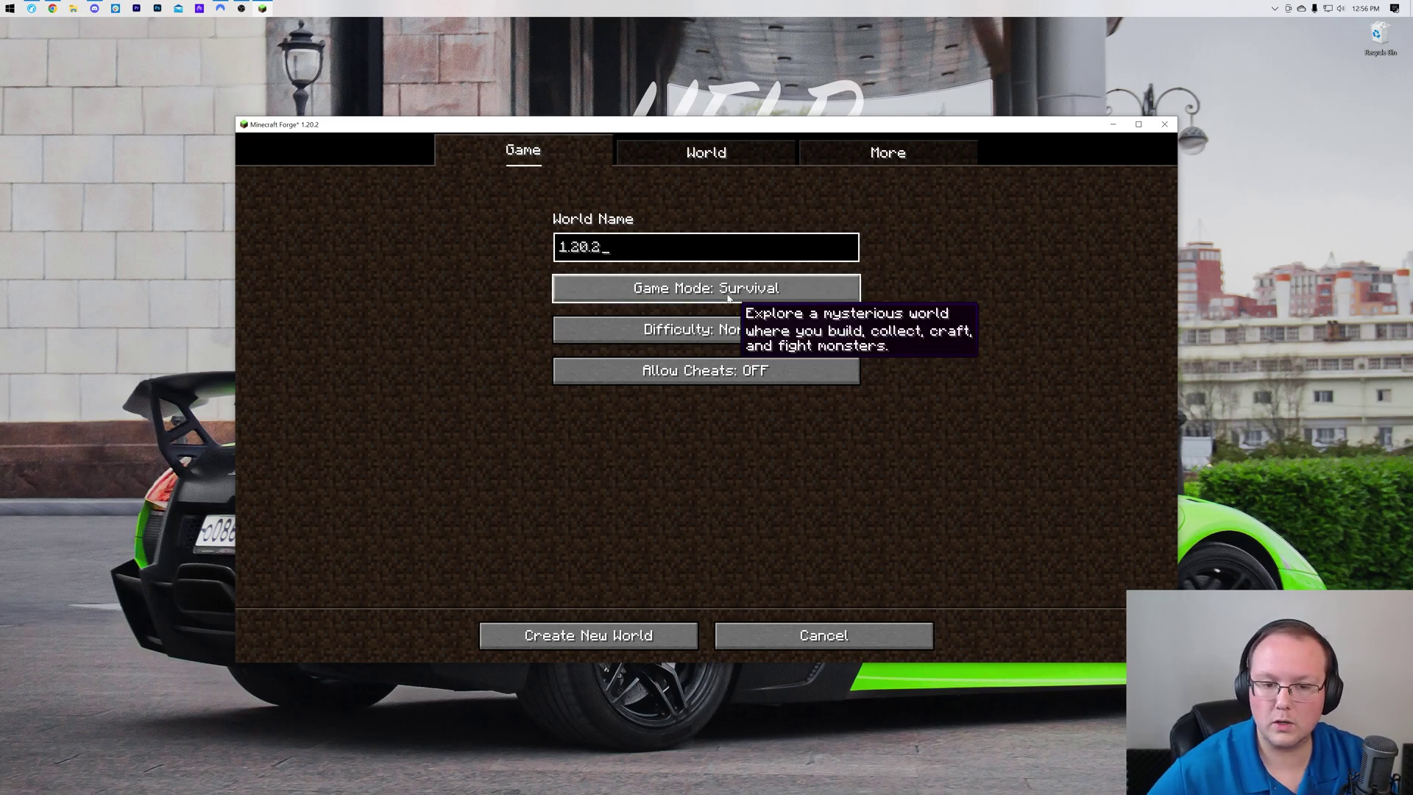
{"action": "left_click", "coordinate": [722, 287]}
{"action": "left_click", "coordinate": [723, 287]}
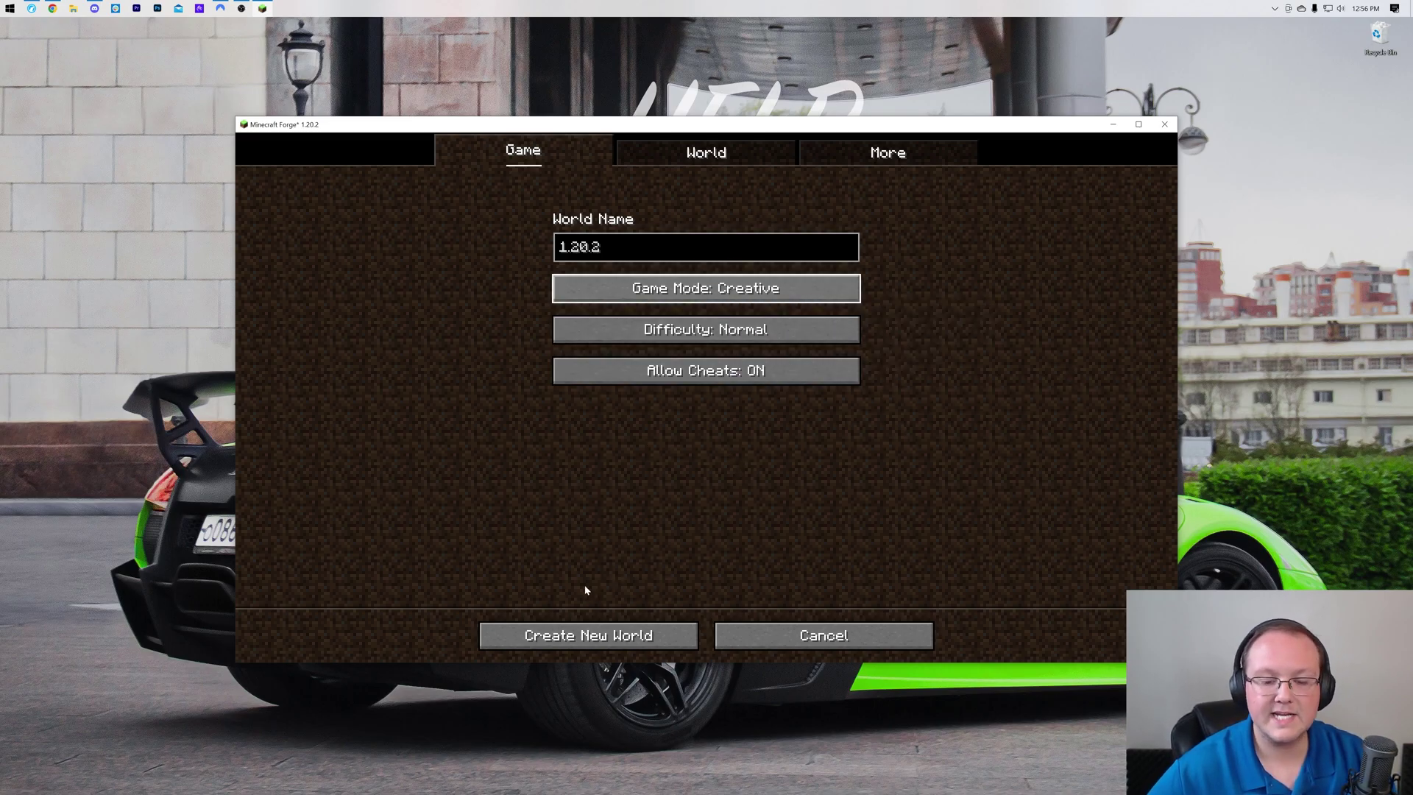
{"action": "left_click", "coordinate": [578, 631]}
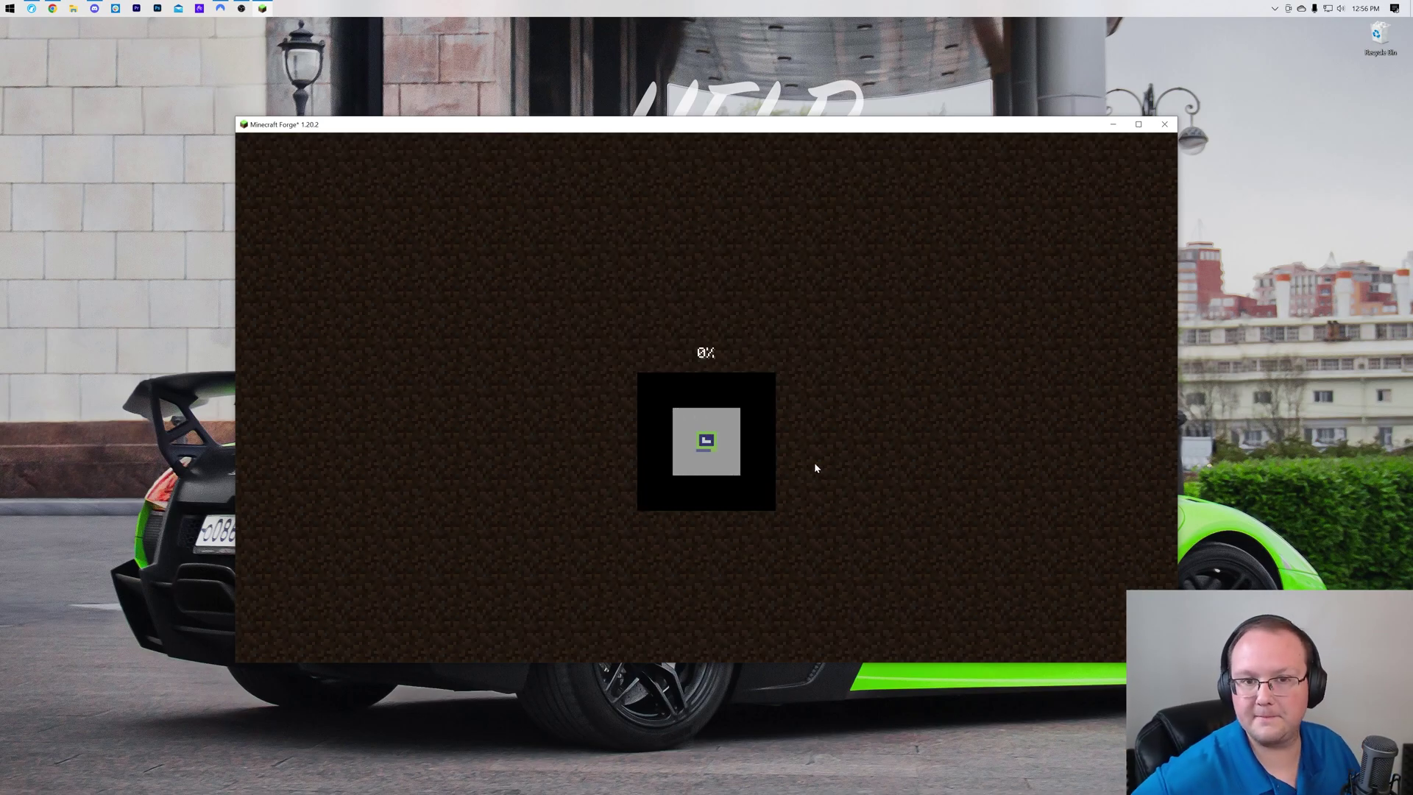
Open JourneyMap's full-screen map, dismiss its About page, and teleport to the red-leaved forest beside the water
{"action": "key", "text": "w"}
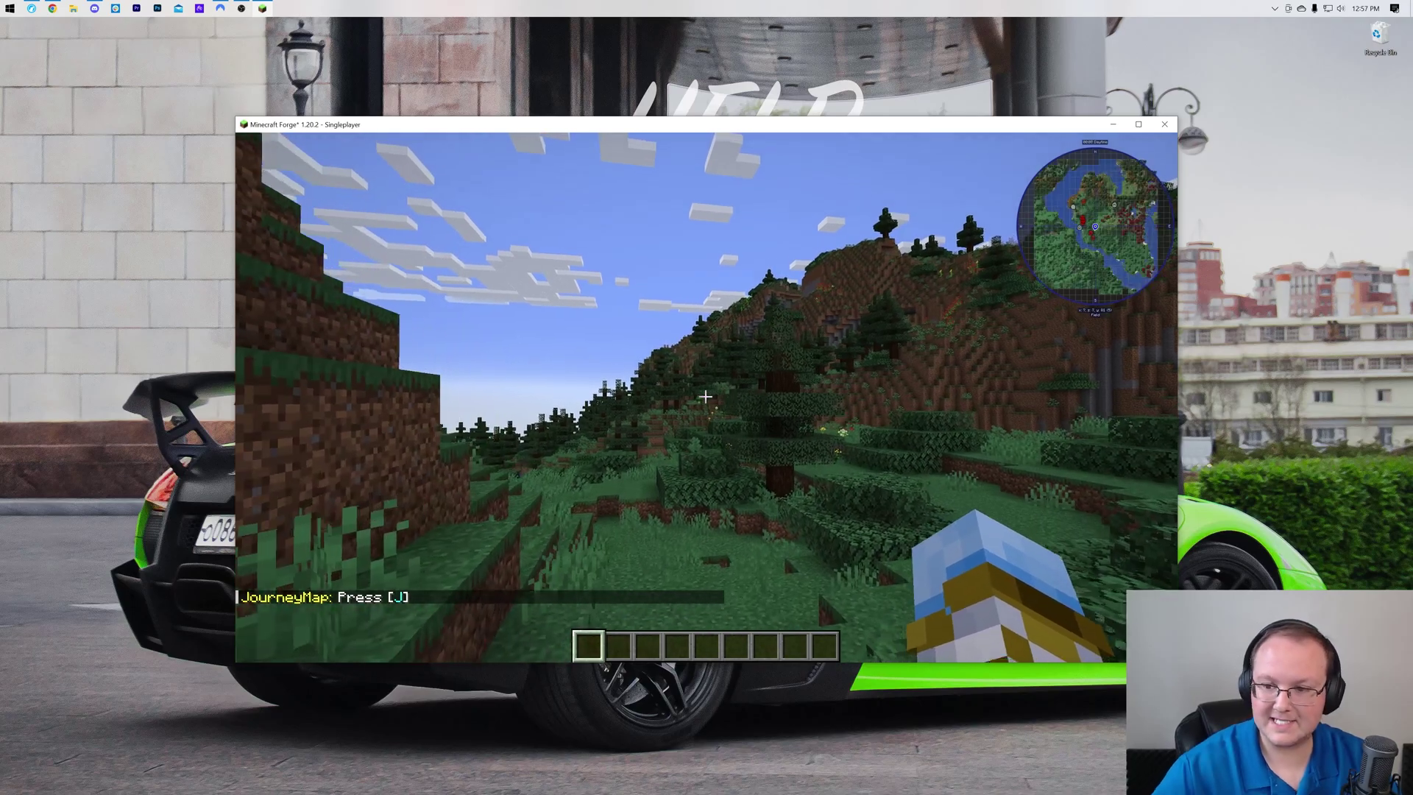
{"action": "key", "text": "j"}
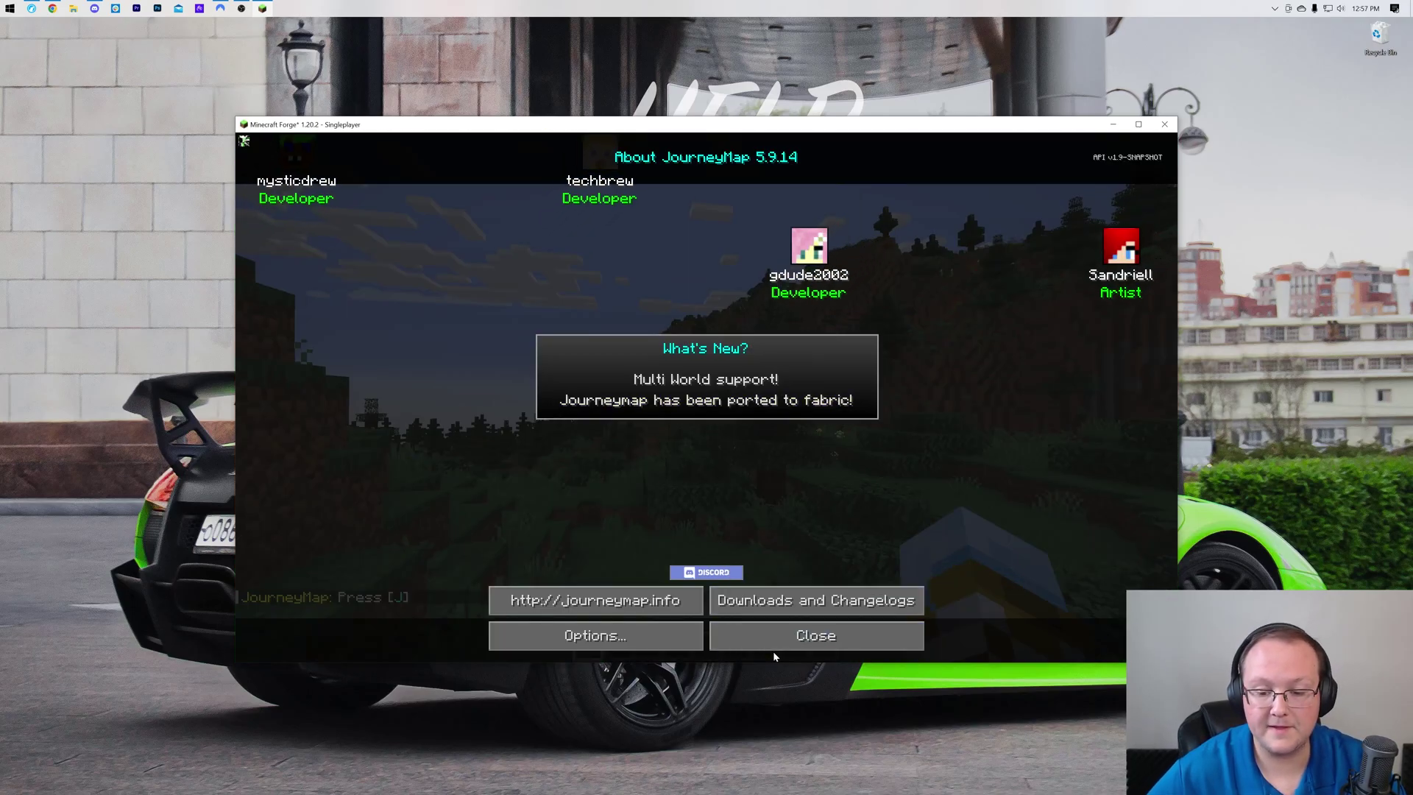
{"action": "left_click", "coordinate": [772, 642]}
{"action": "scroll", "coordinate": [725, 360], "scroll_direction": "up", "scroll_amount": 3}
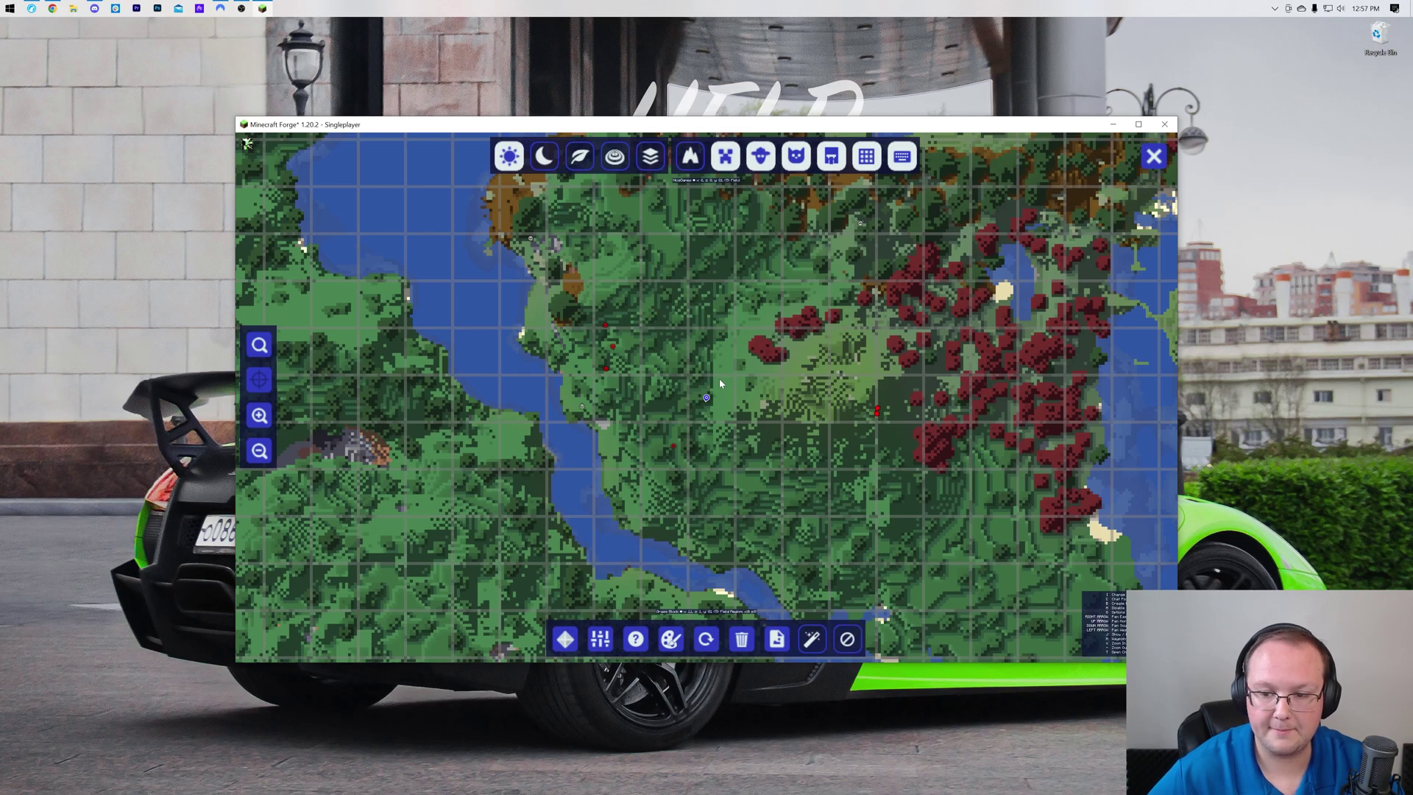
{"action": "scroll", "coordinate": [638, 423], "scroll_direction": "down", "scroll_amount": 1}
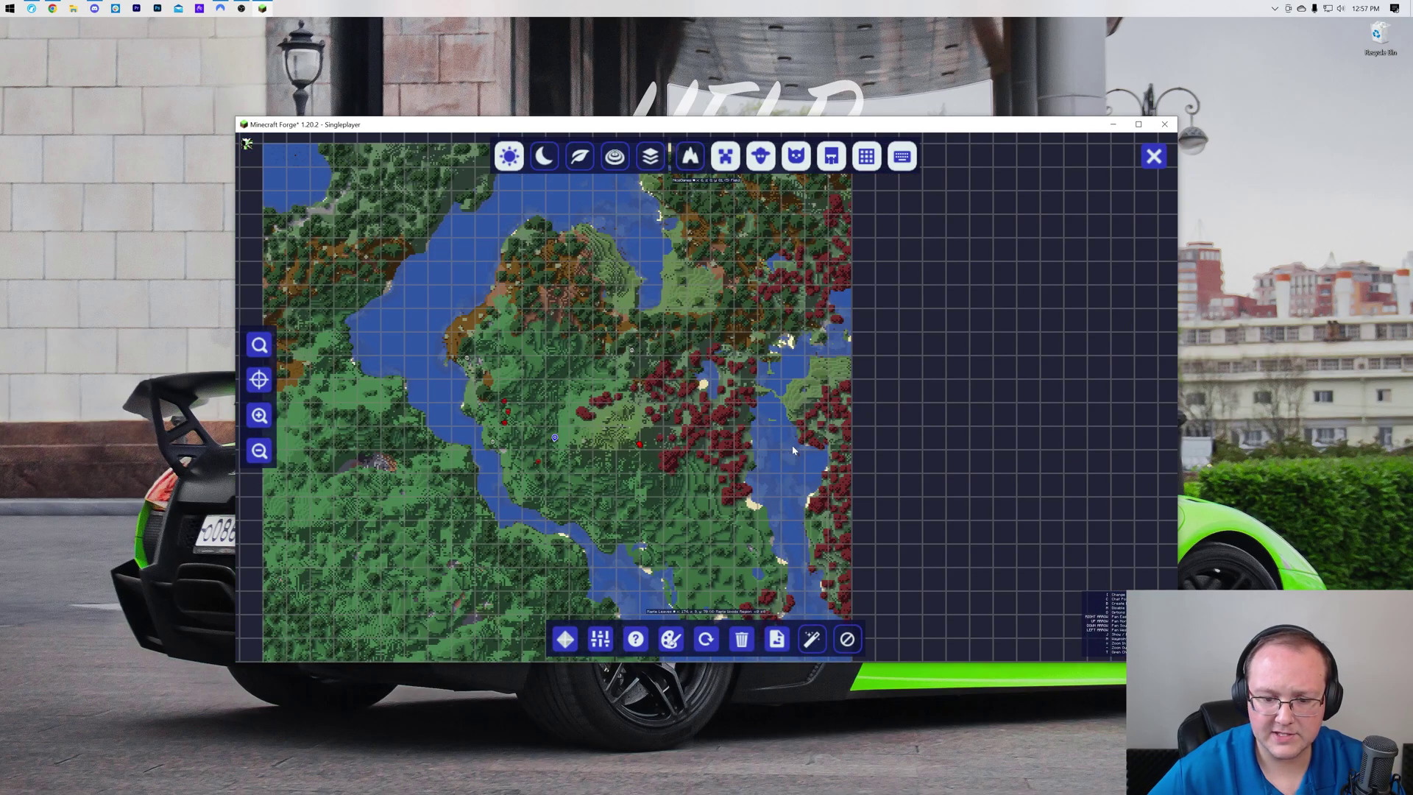
{"action": "scroll", "coordinate": [784, 451], "scroll_direction": "down", "scroll_amount": 1}
{"action": "scroll", "coordinate": [726, 434], "scroll_direction": "up", "scroll_amount": 1}
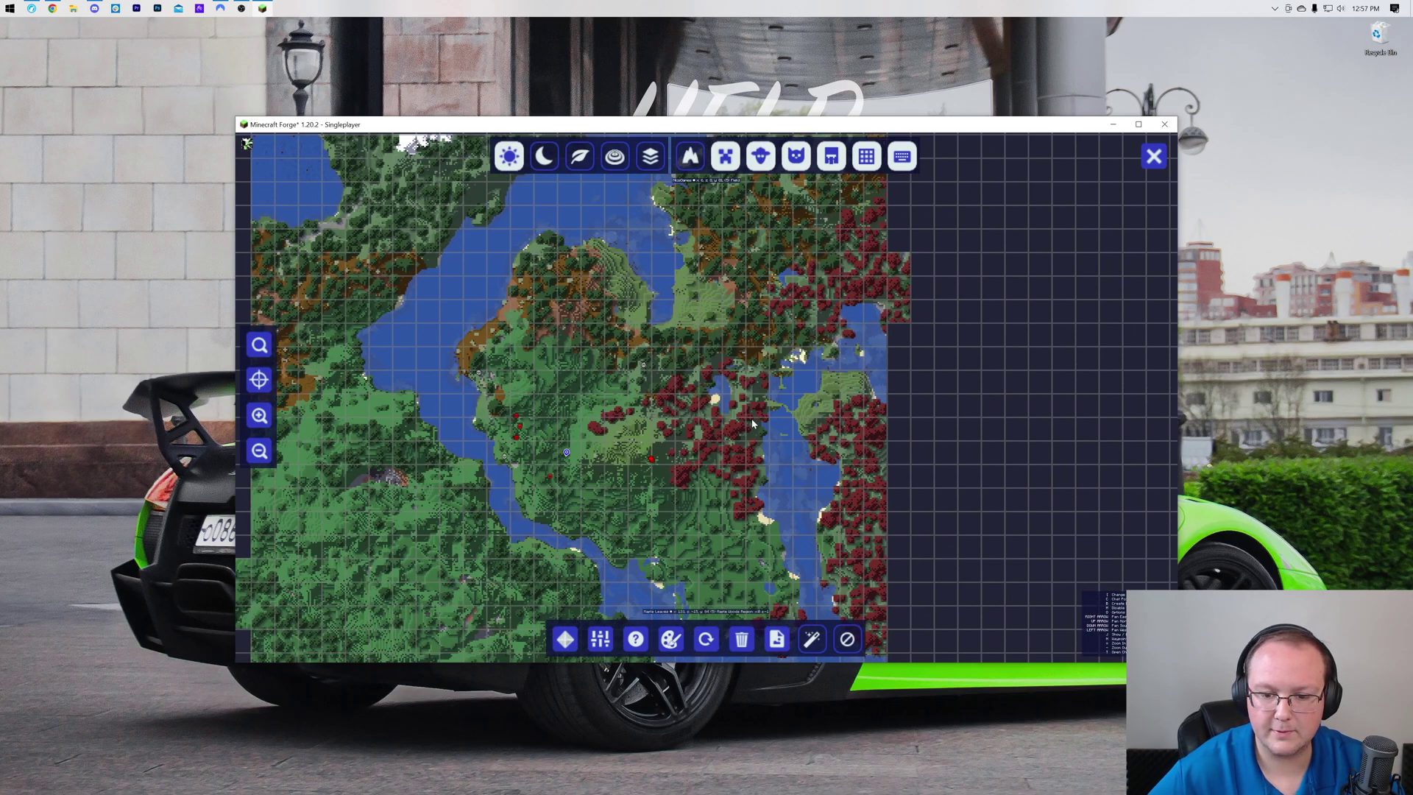
{"action": "right_click", "coordinate": [751, 426]}
{"action": "left_click", "coordinate": [765, 435]}
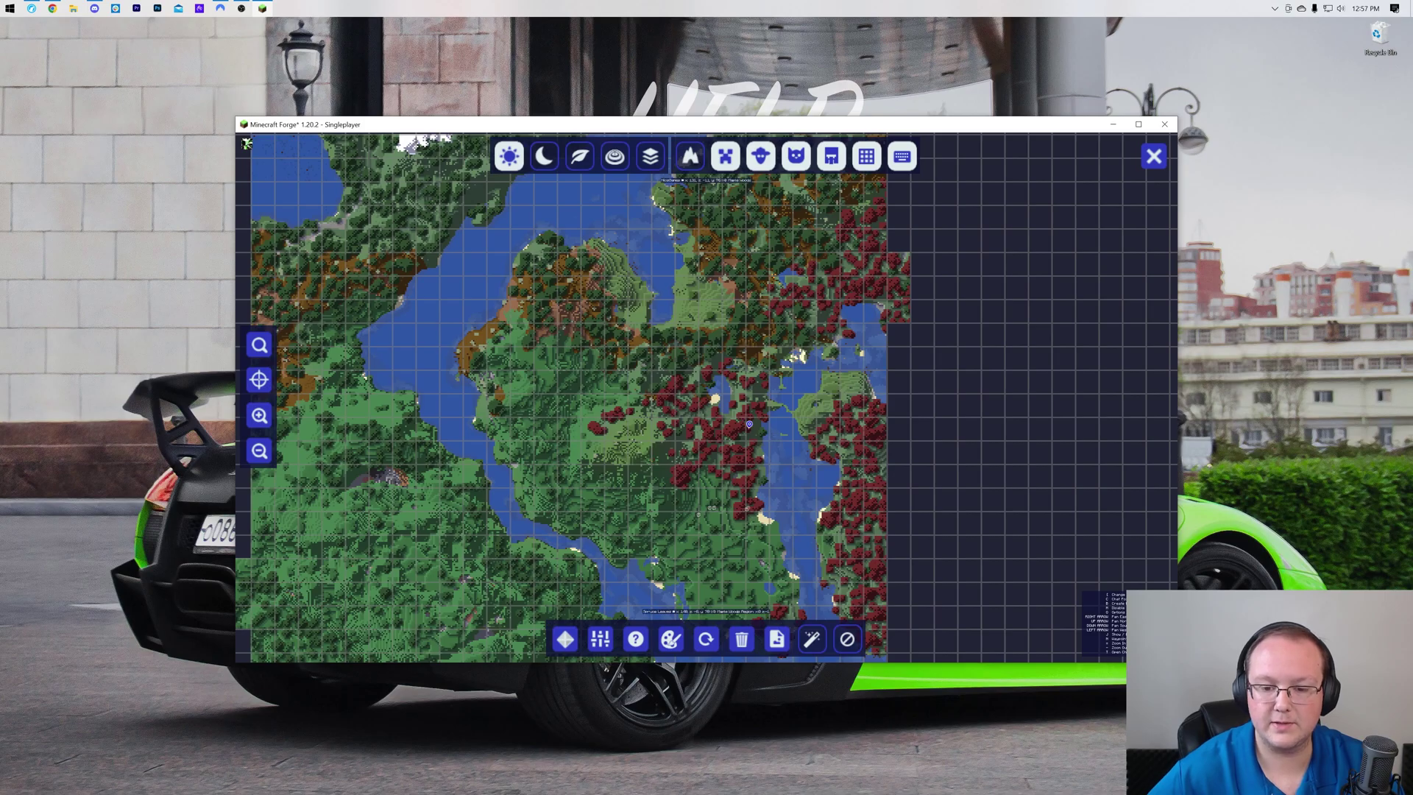
Fly over the red-leaved forest and conifer hills to inspect the world's biomes and the minimap
{"action": "key", "text": "w"}
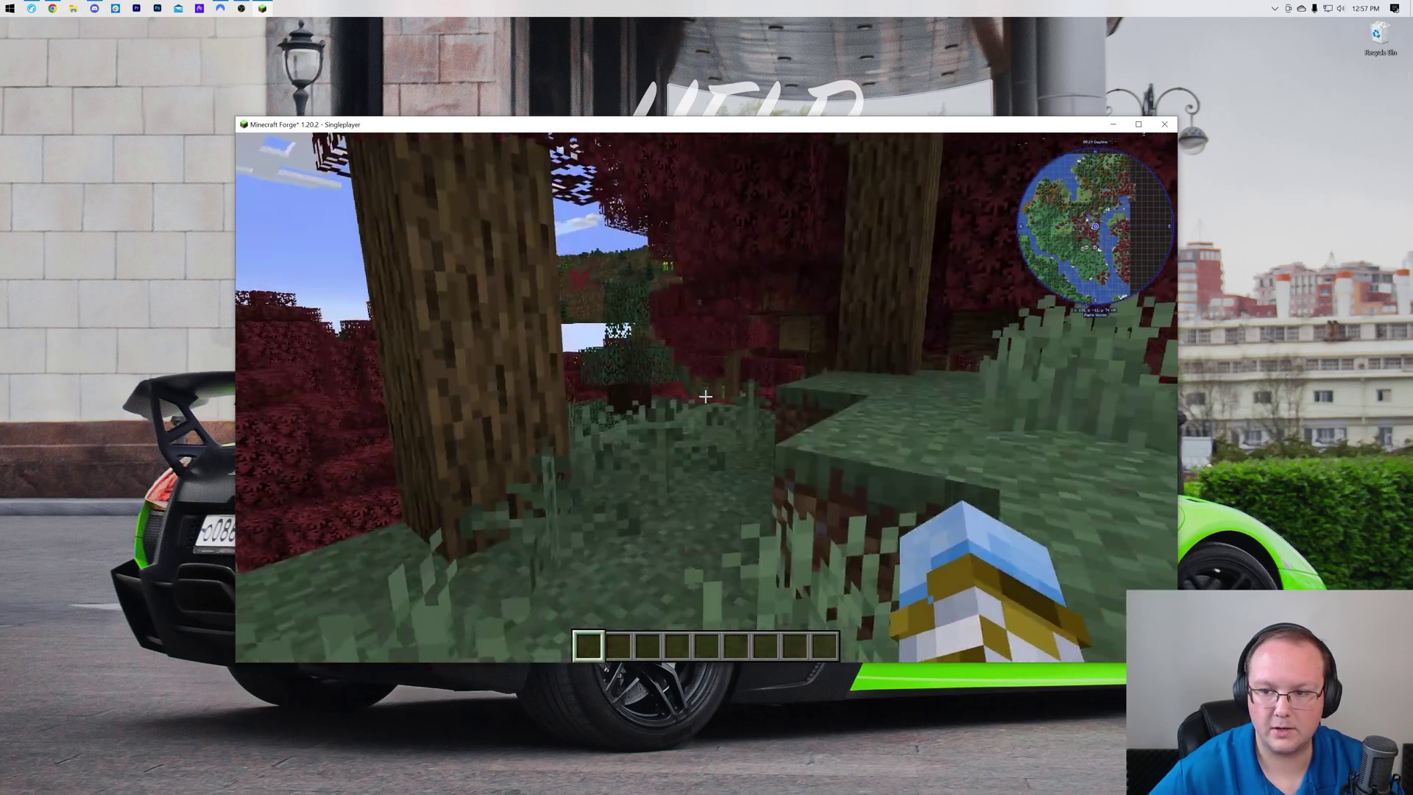
{"action": "key", "text": "w"}
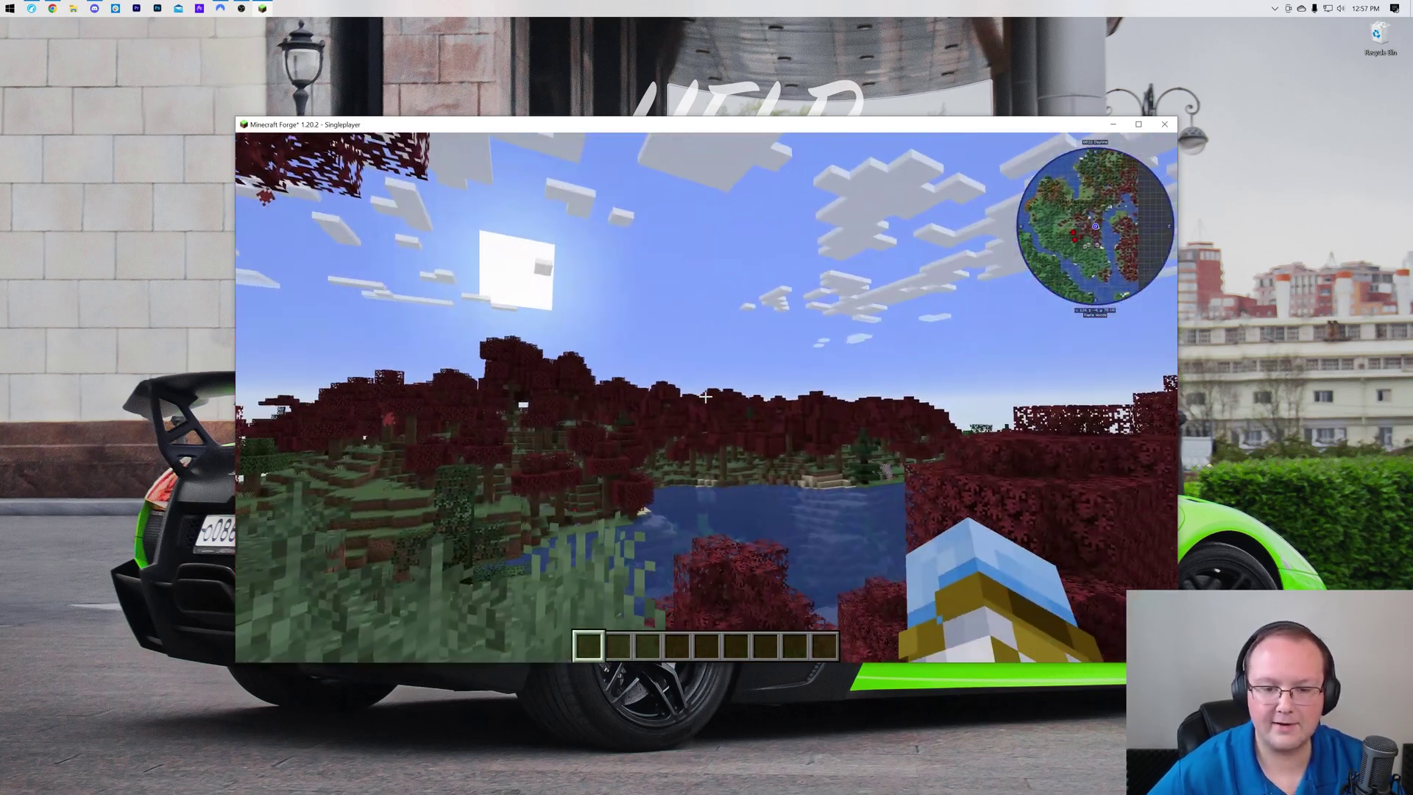
{"action": "key", "text": "w"}
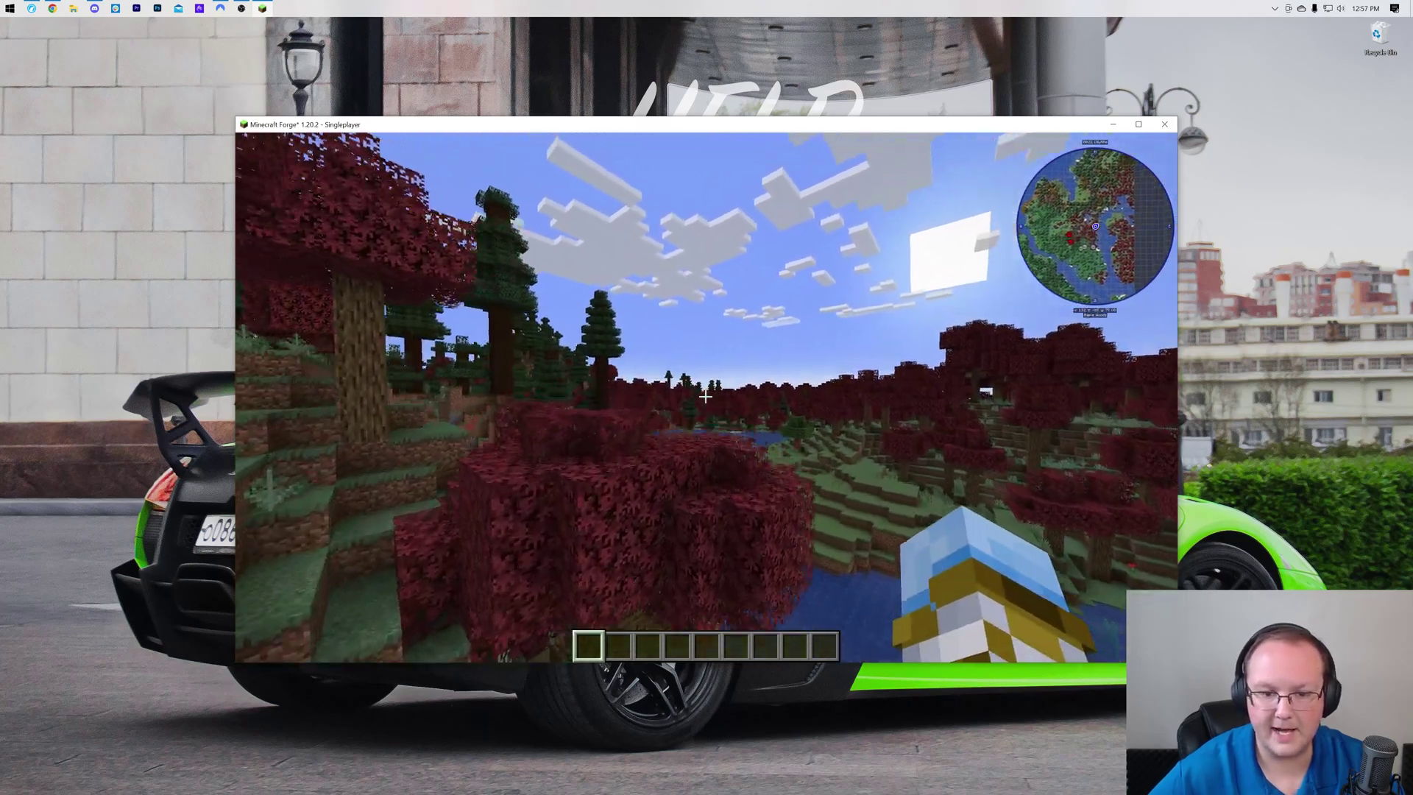
{"action": "key", "text": "w"}
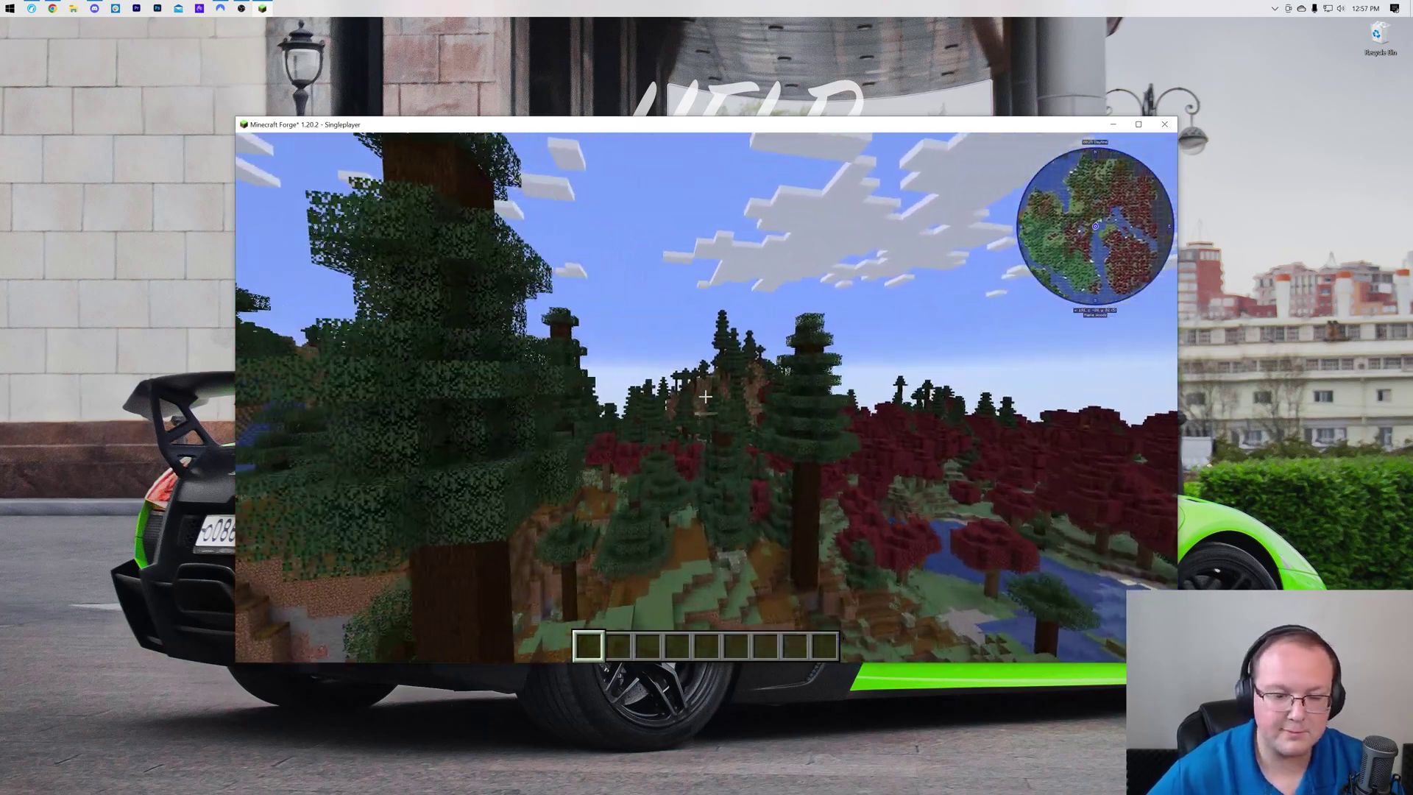
{"action": "key", "text": "w"}
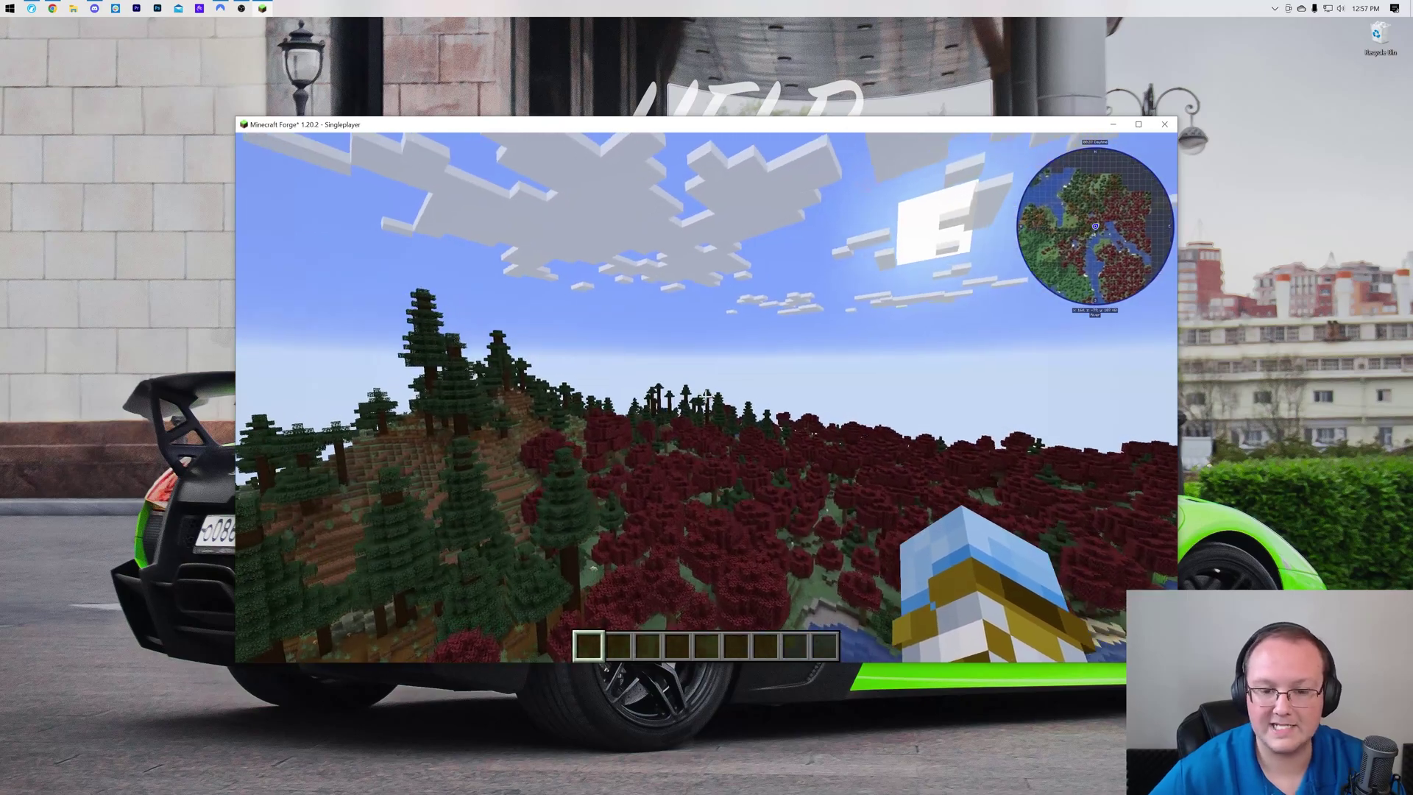
{"action": "key", "text": "w"}
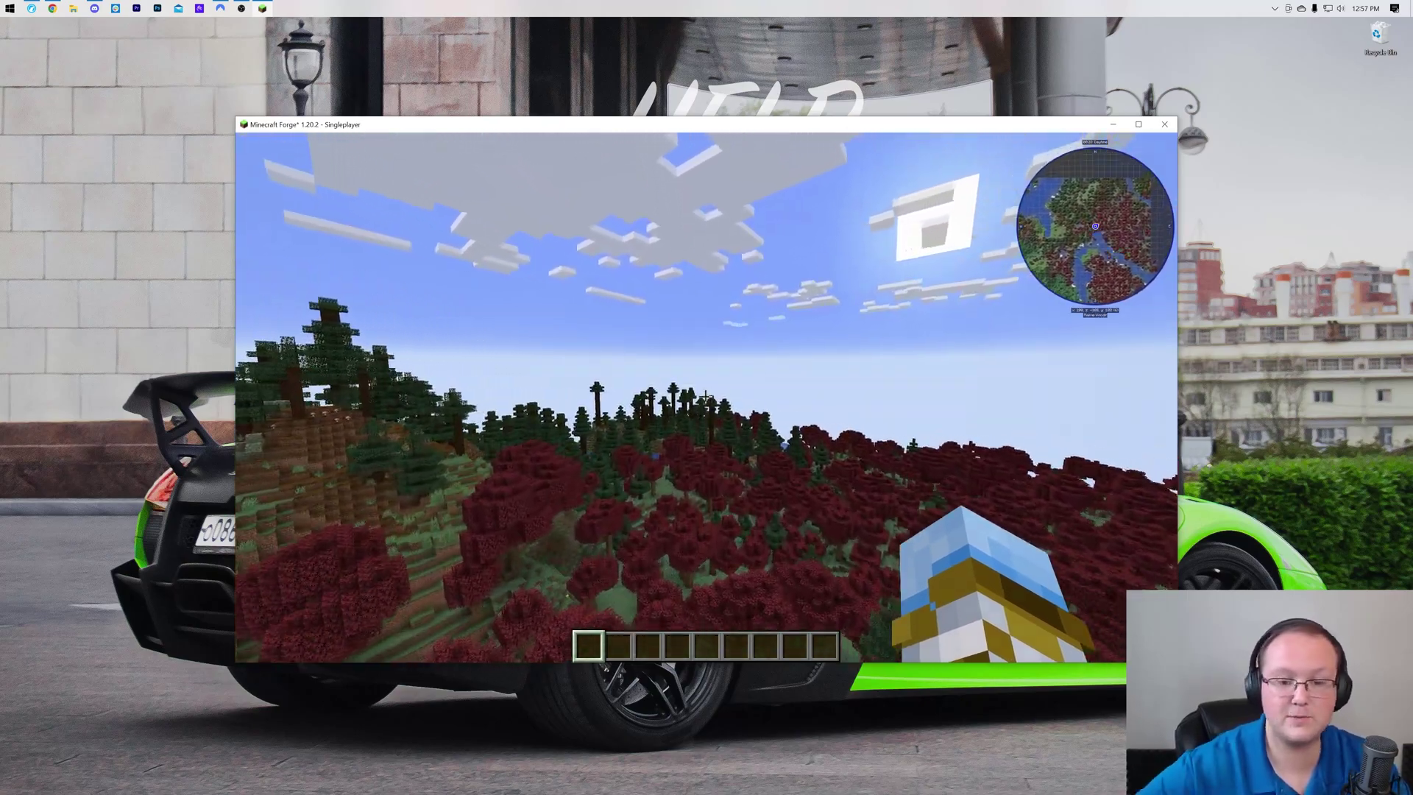
{"action": "key", "text": "w"}
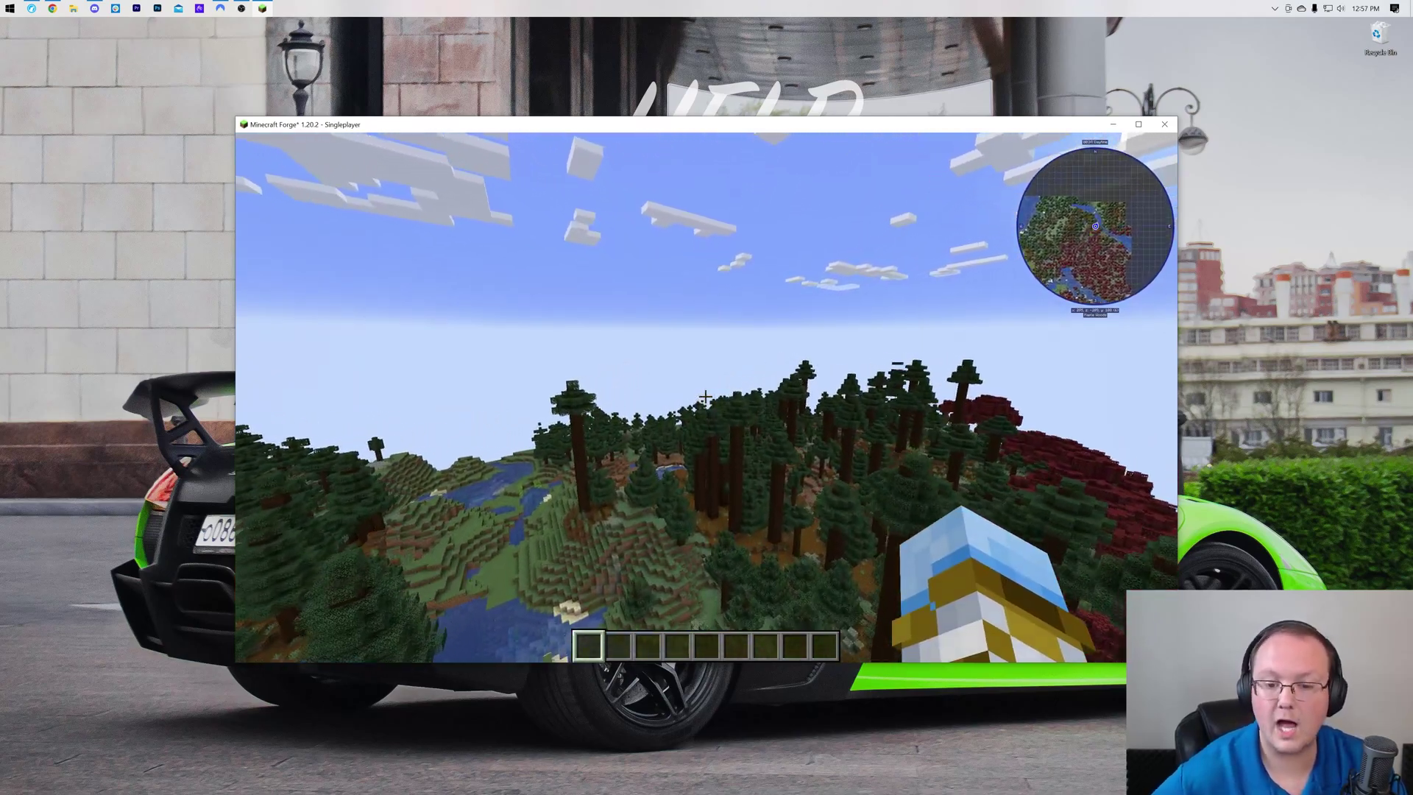
{"action": "key", "text": "w"}
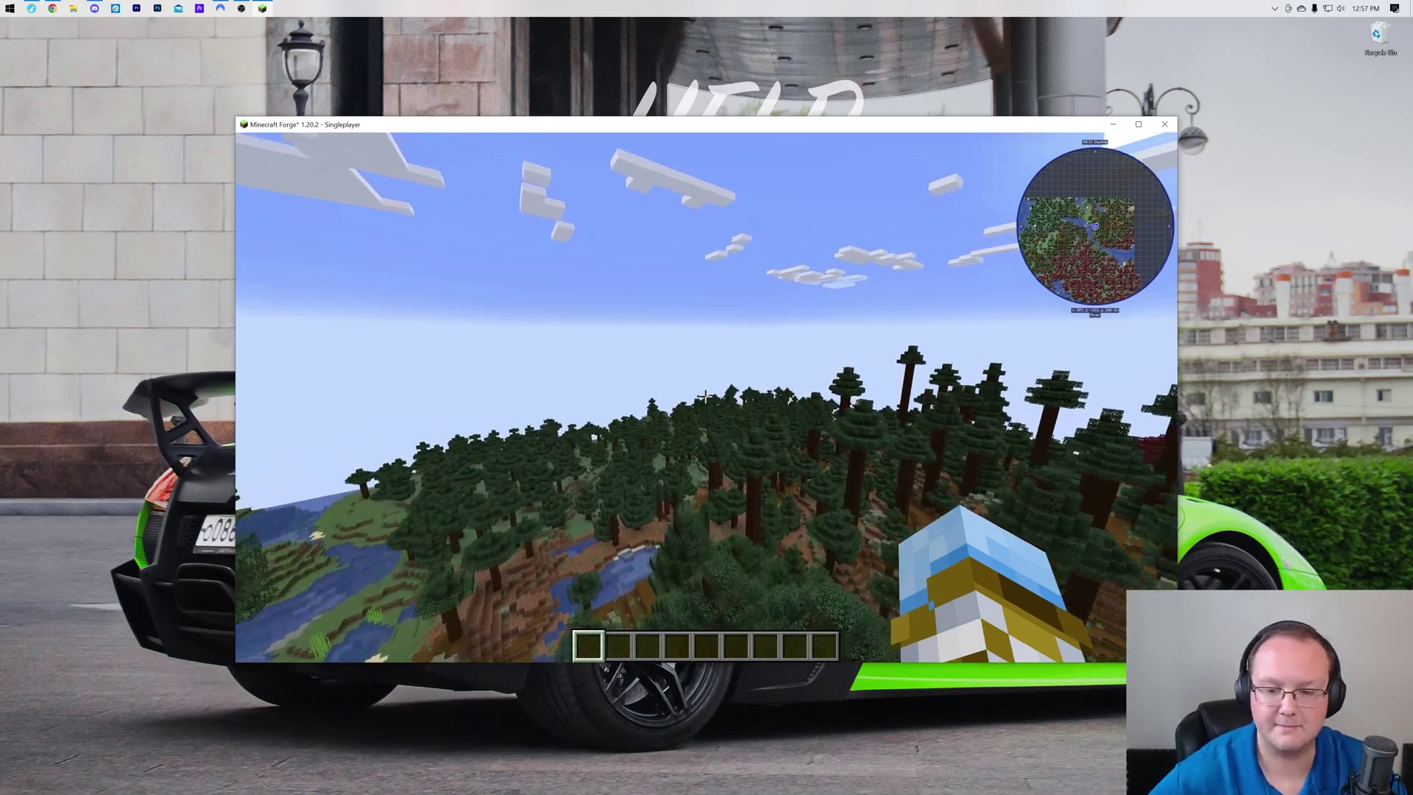
{"action": "key", "text": "w"}
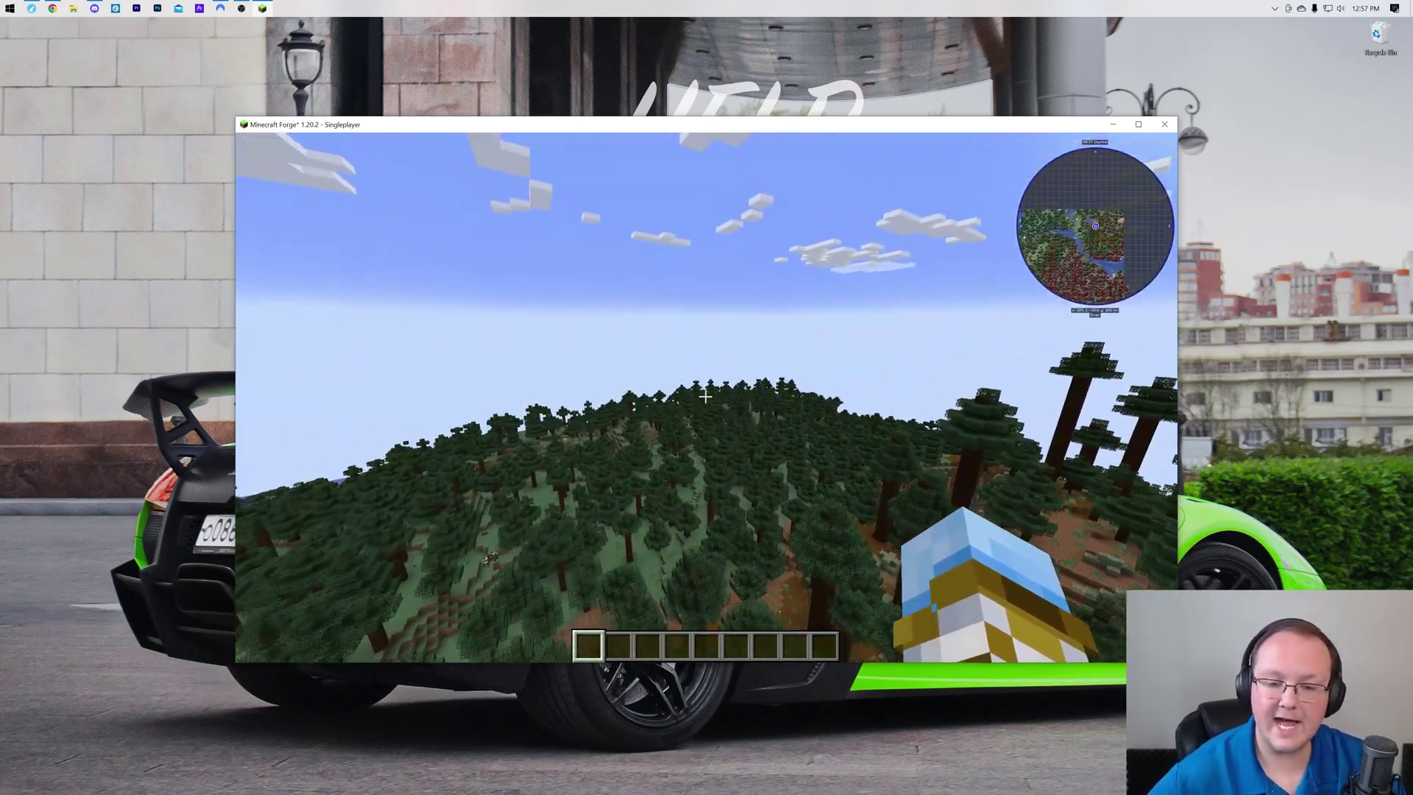
{"action": "key", "text": "w"}
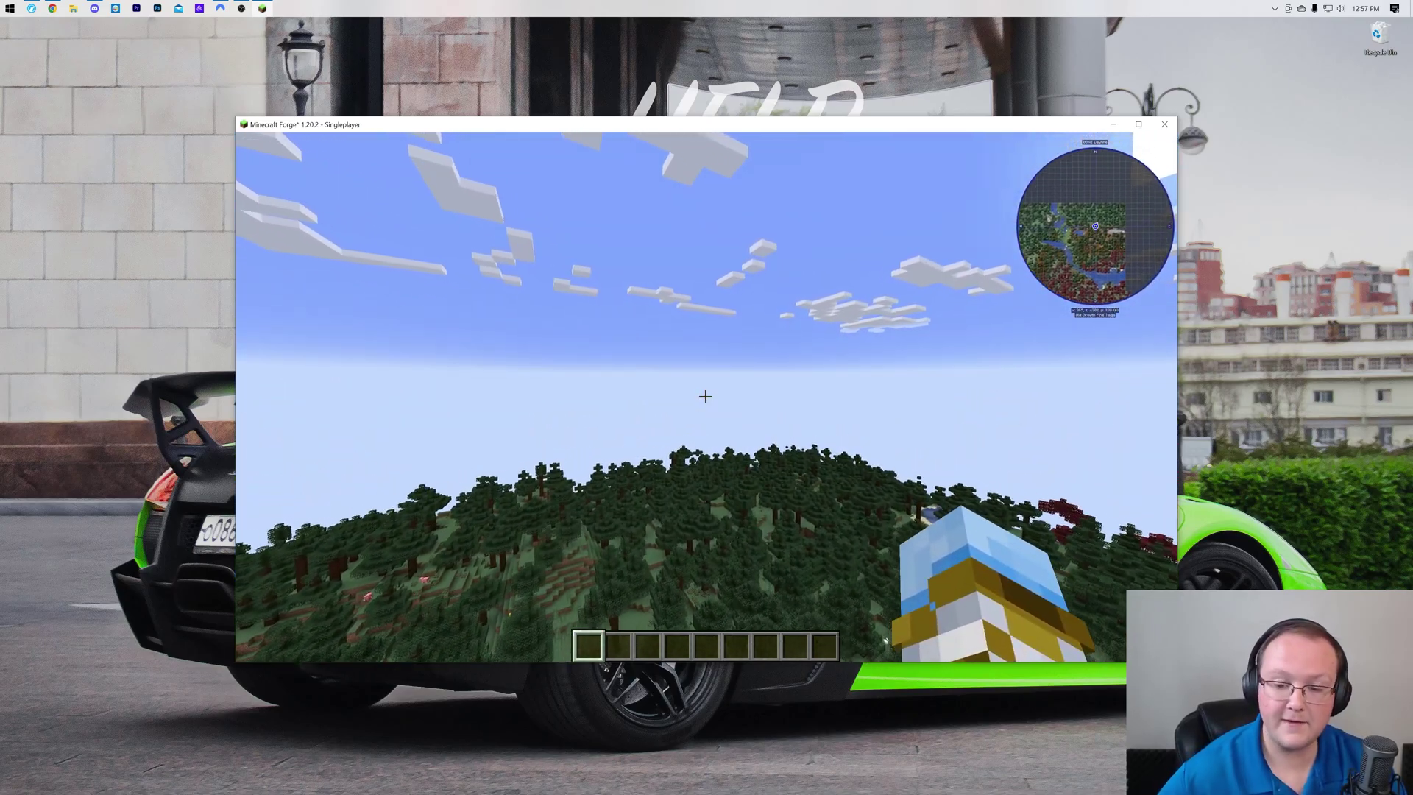